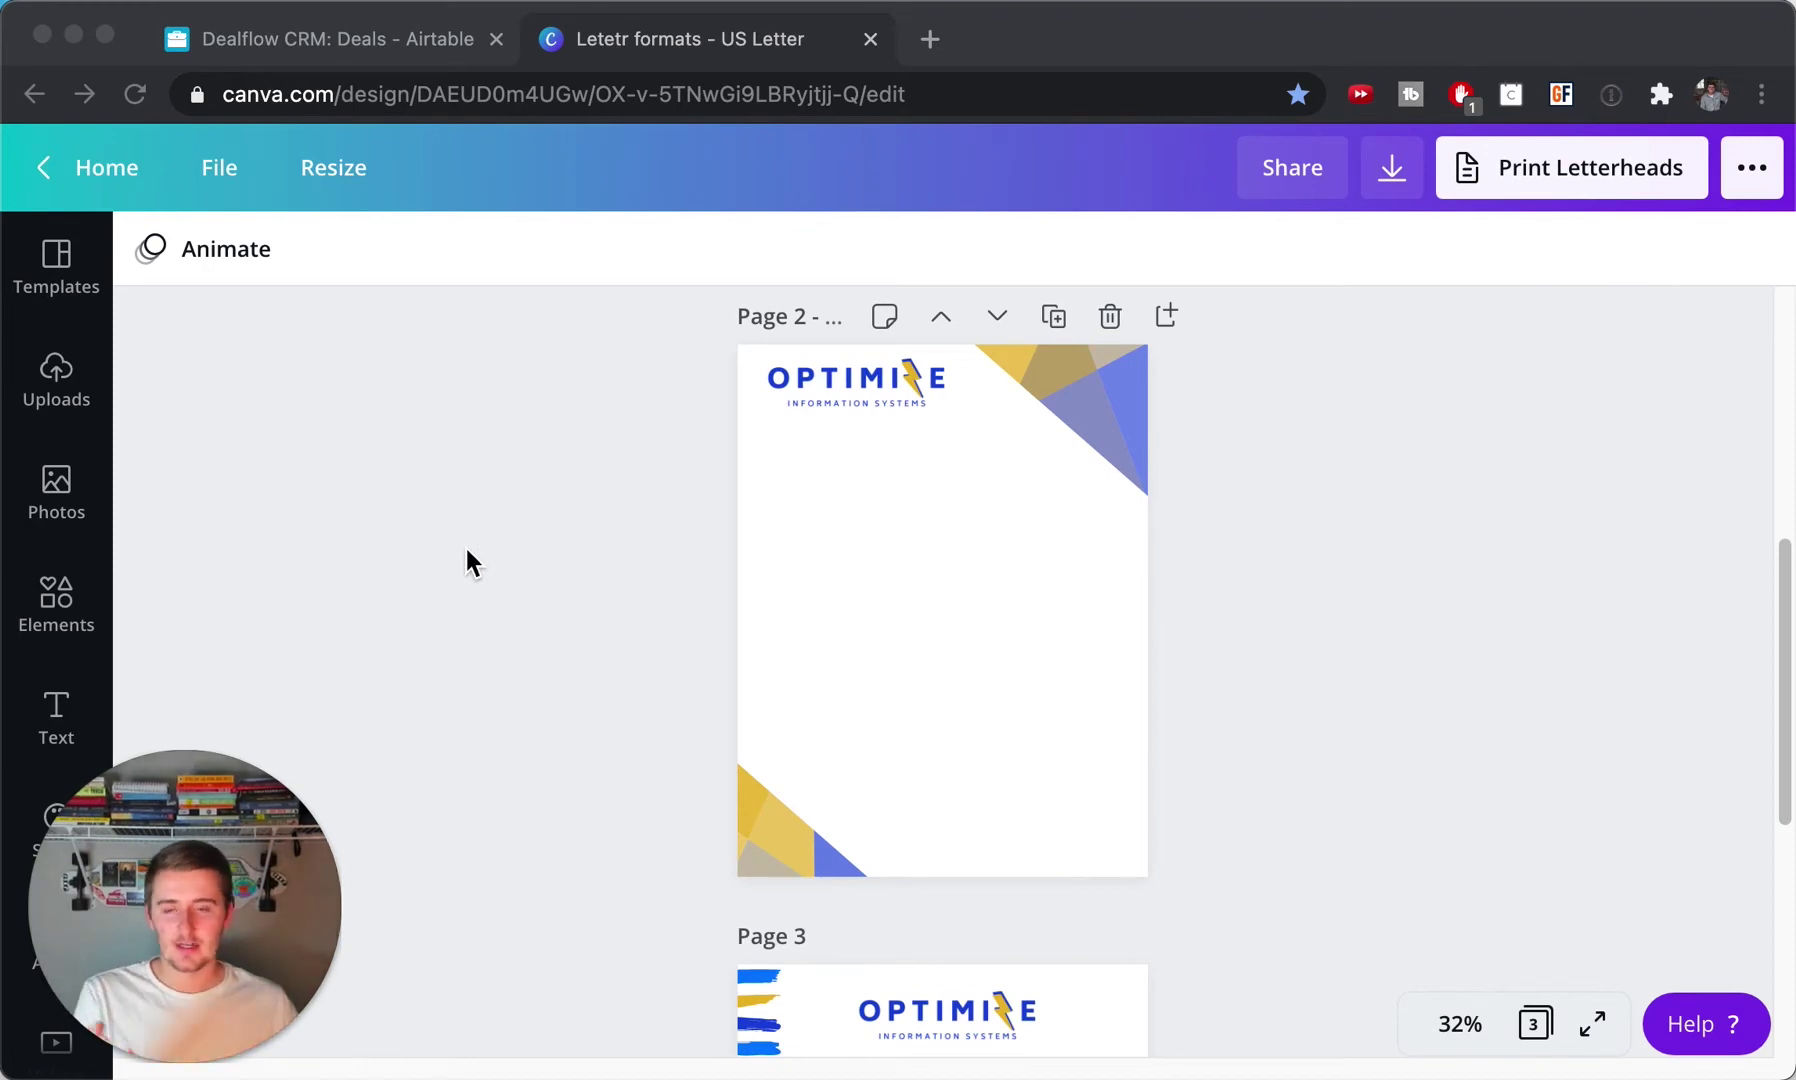
Switch to the Dealflow CRM base and show the apps dashboard beside the Deals grid.
{"action": "left_click", "coordinate": [275, 58]}
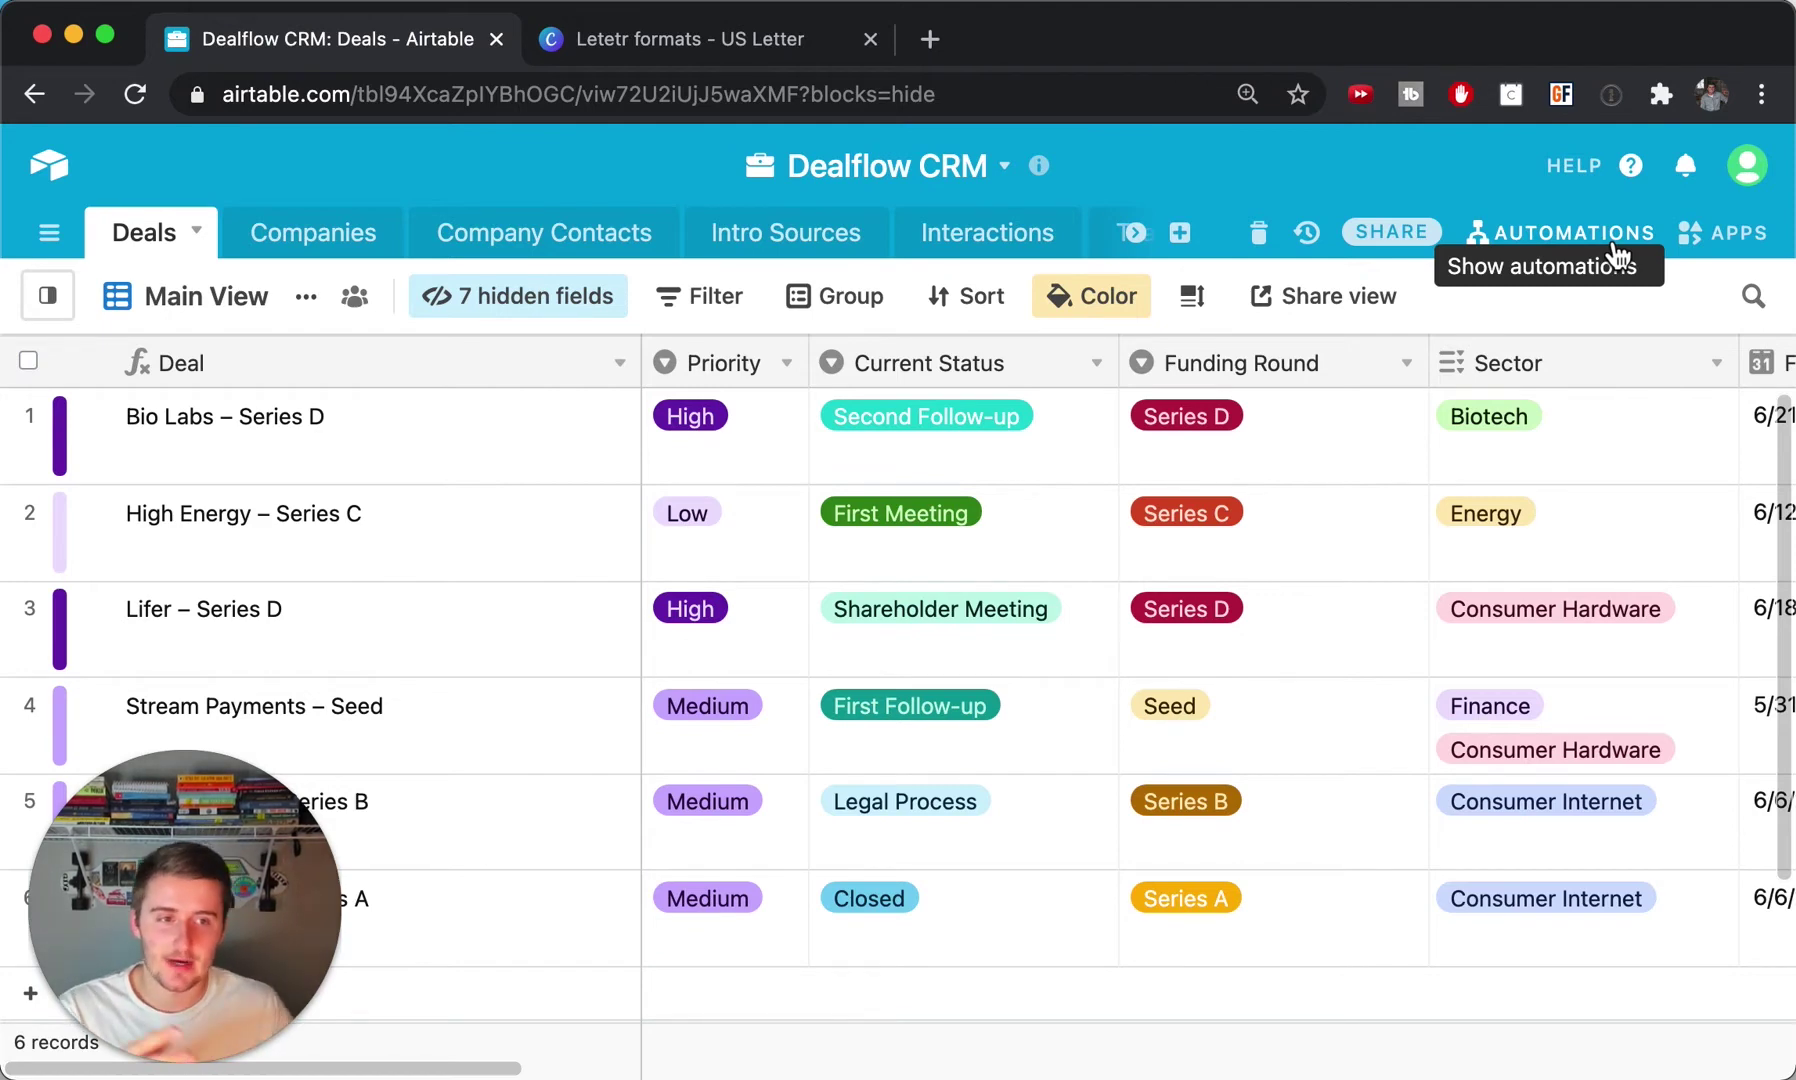
{"action": "left_click", "coordinate": [1708, 232]}
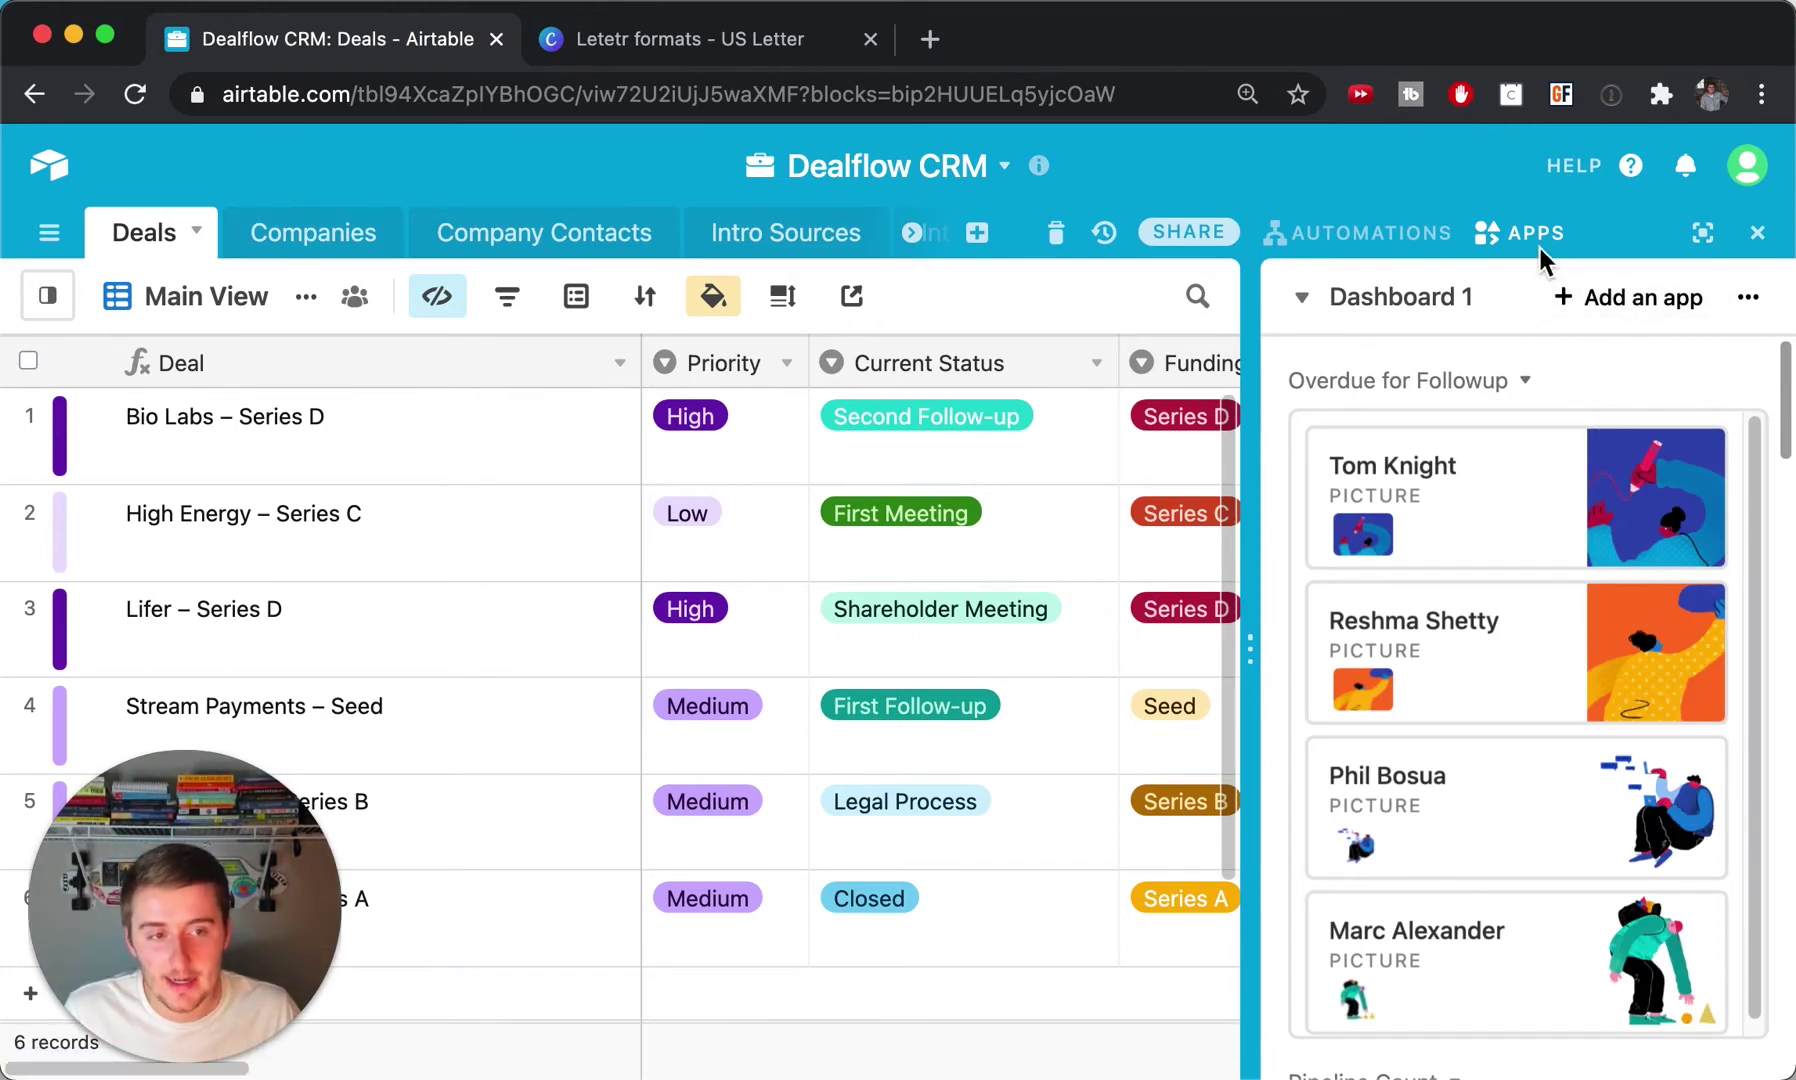
Add the Page designer app from the app marketplace to Dashboard 1.
{"action": "left_click", "coordinate": [1597, 300]}
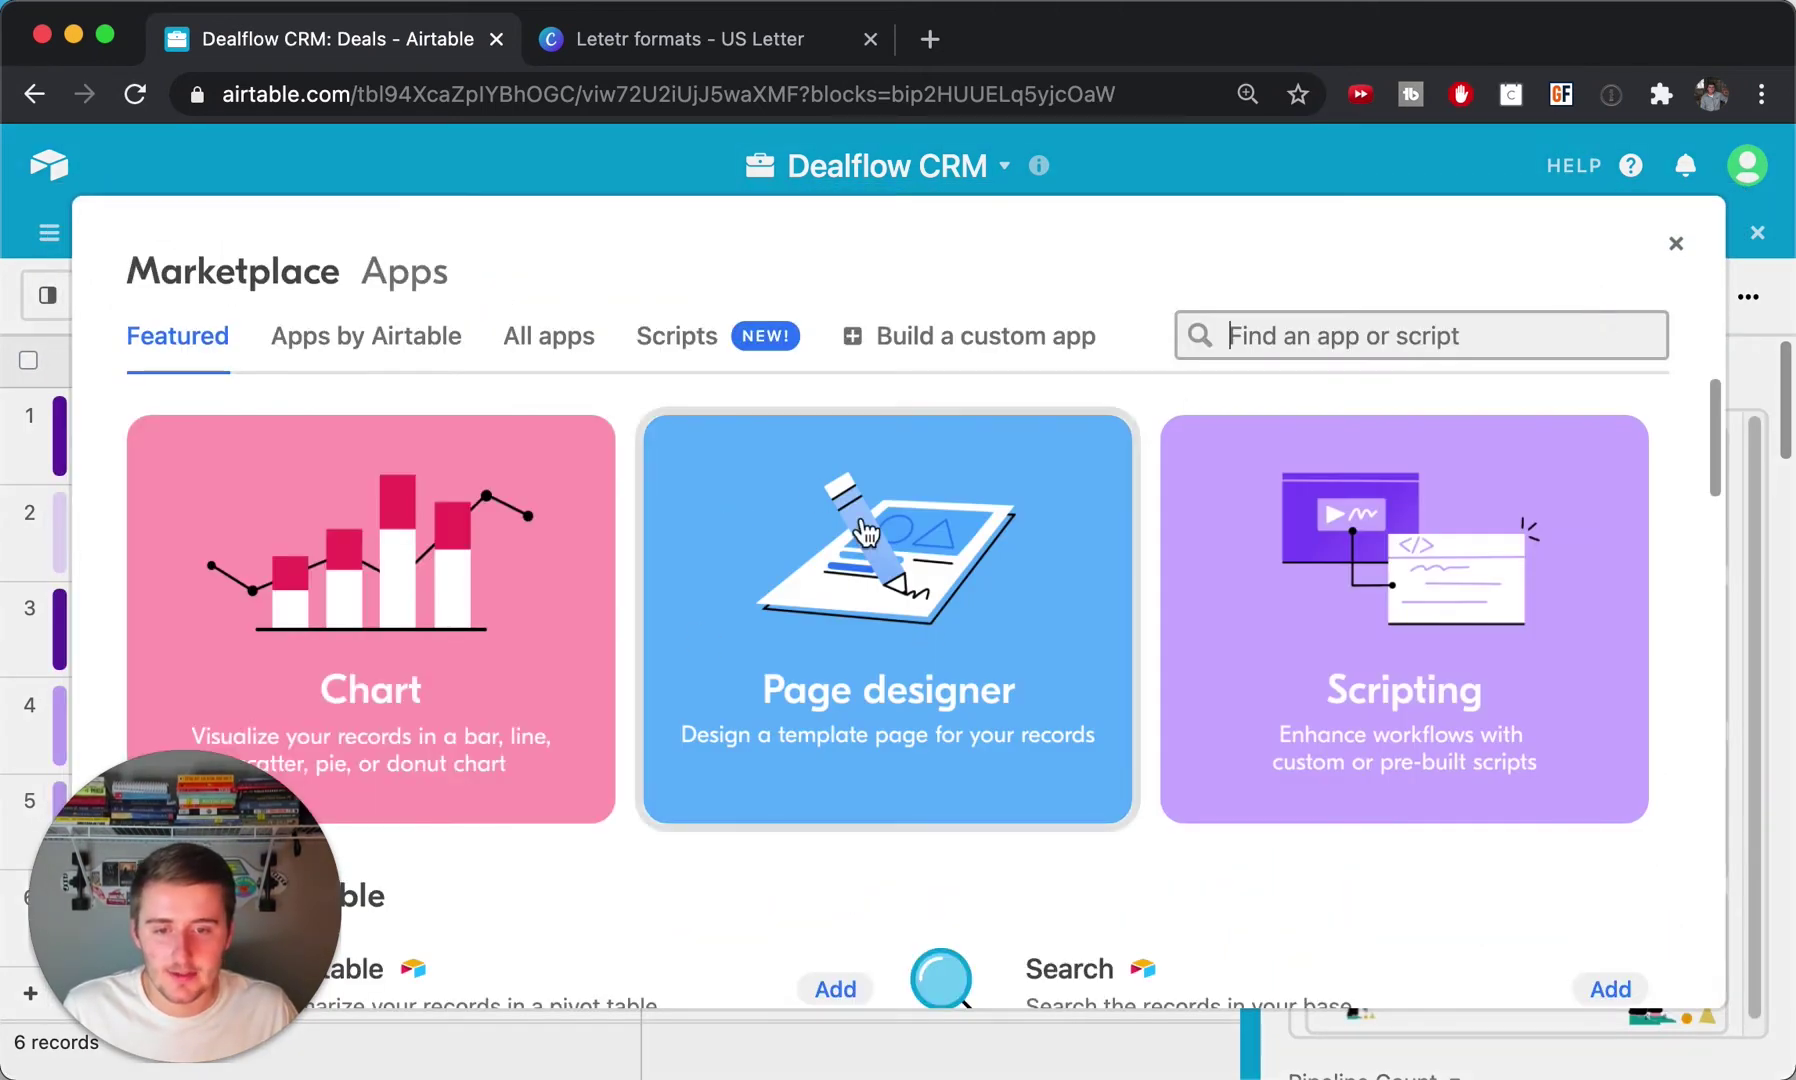
{"action": "left_click", "coordinate": [866, 532]}
{"action": "left_click", "coordinate": [1375, 350]}
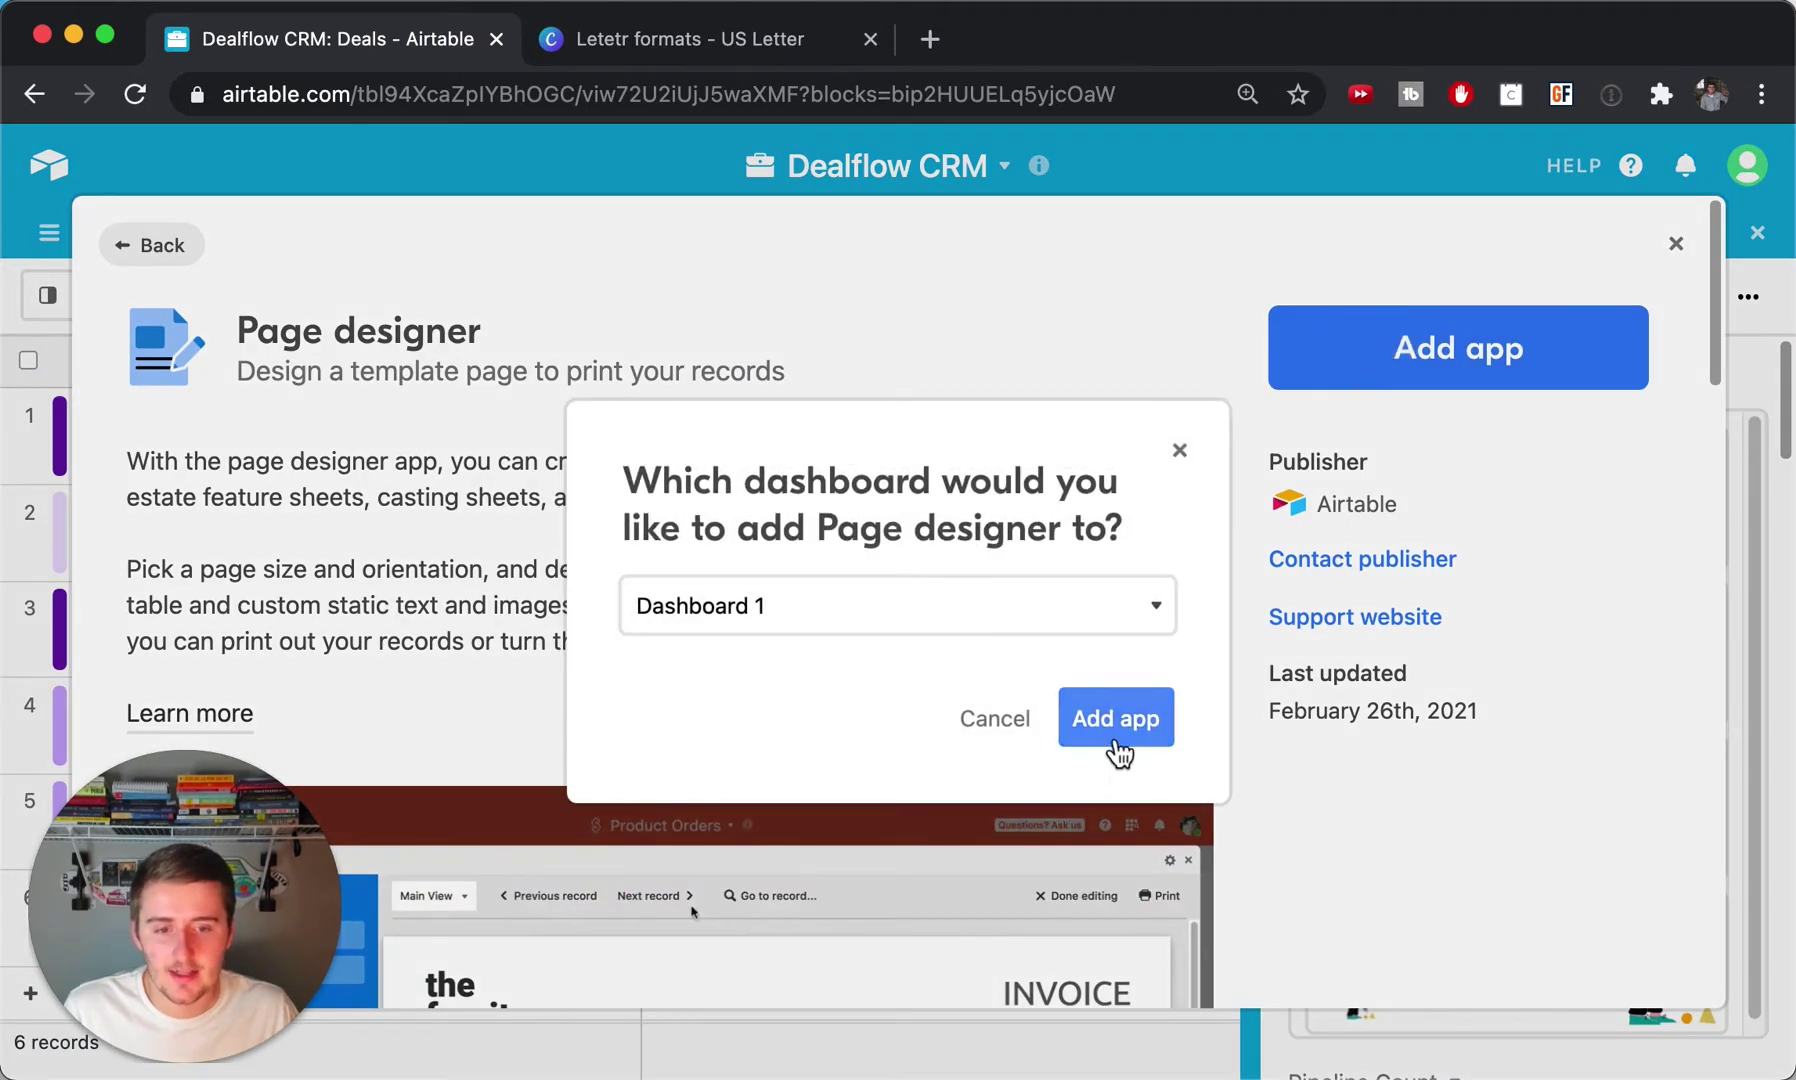
{"action": "left_click", "coordinate": [1117, 720]}
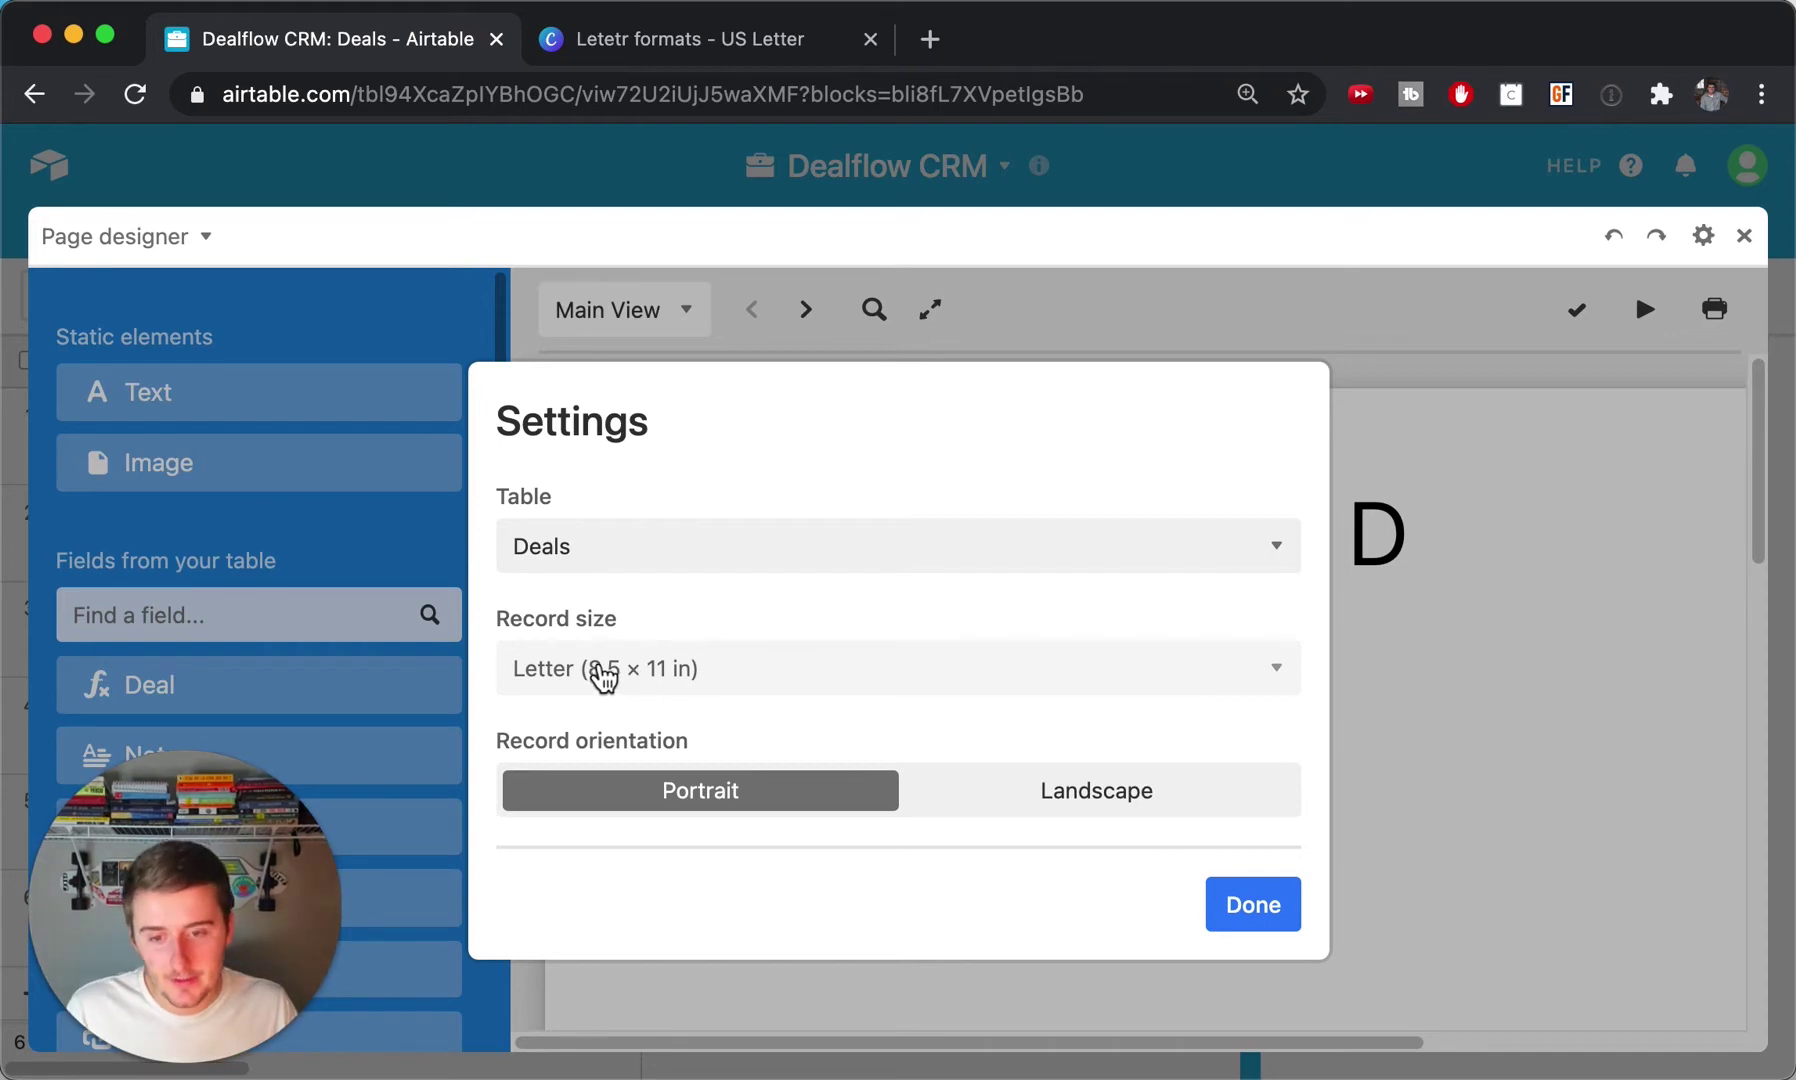
Set the record size to Custom, select the Height value, and open a blank browser tab.
{"action": "left_click", "coordinate": [601, 670]}
{"action": "left_click", "coordinate": [589, 866]}
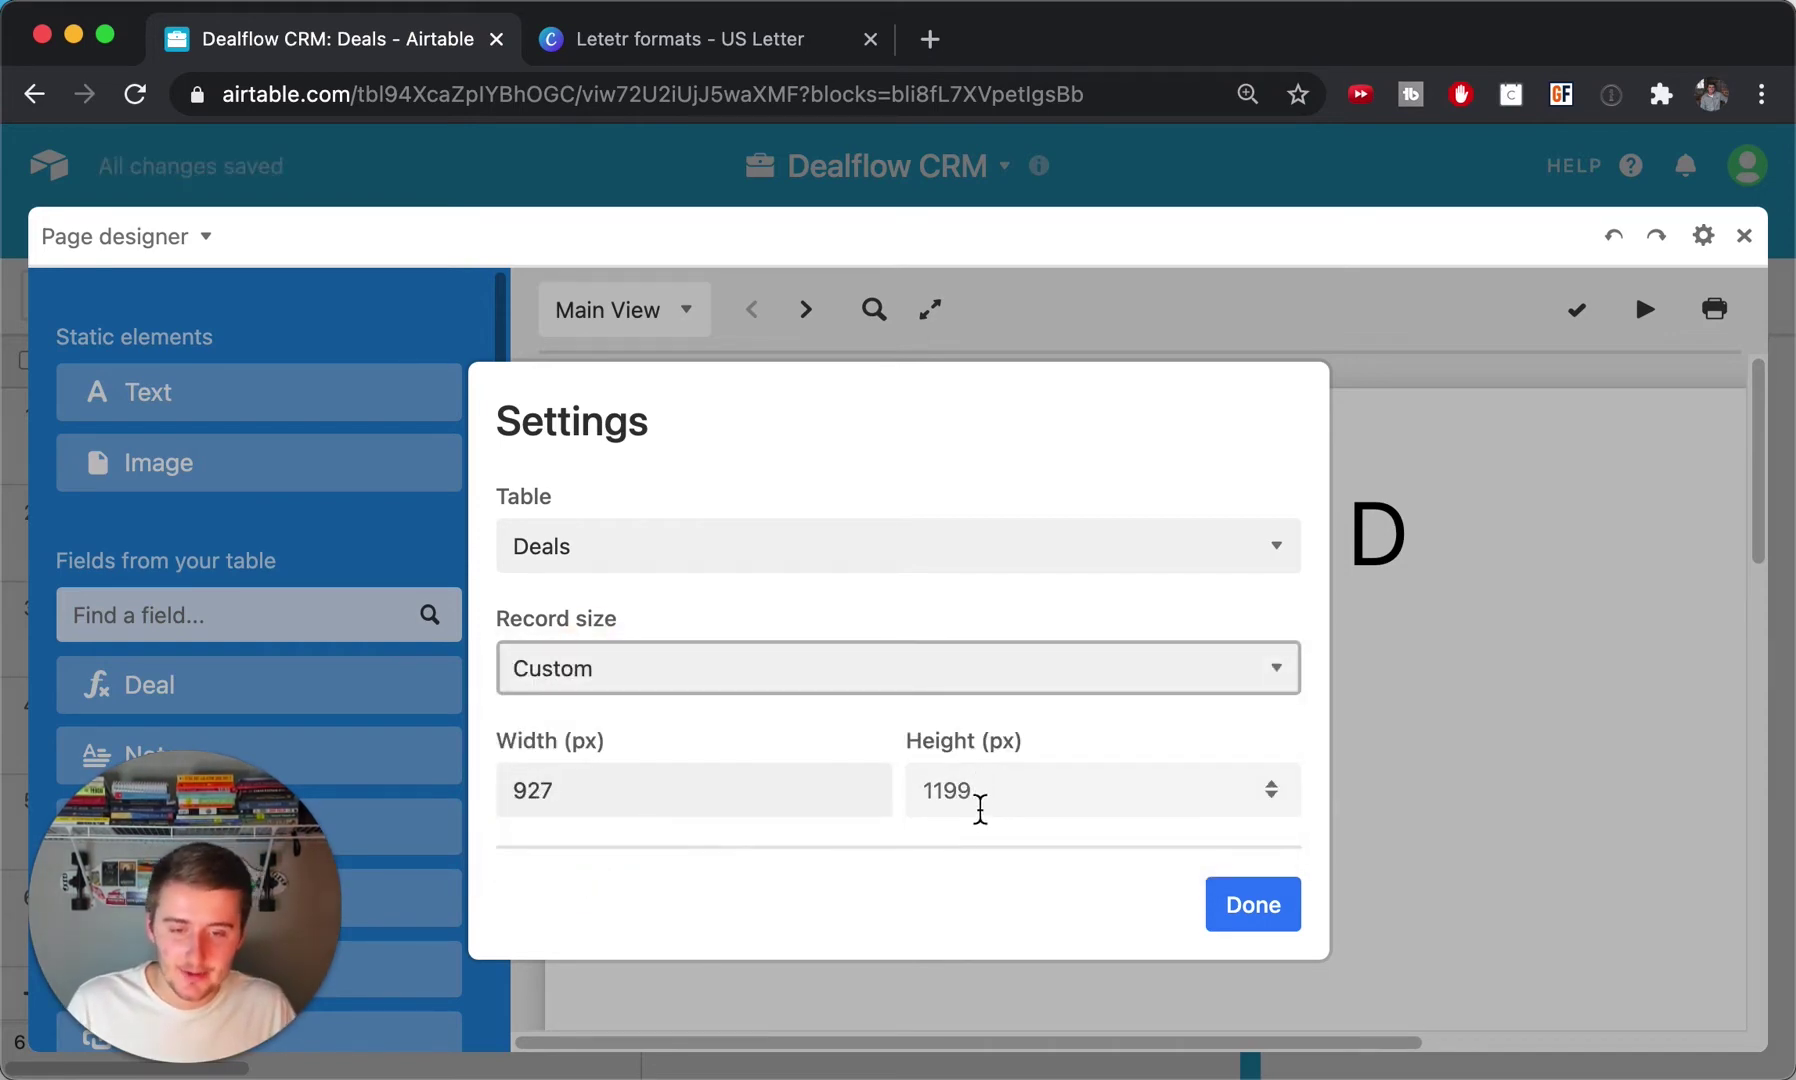
{"action": "left_click_drag", "start_coordinate": [996, 793], "coordinate": [913, 797]}
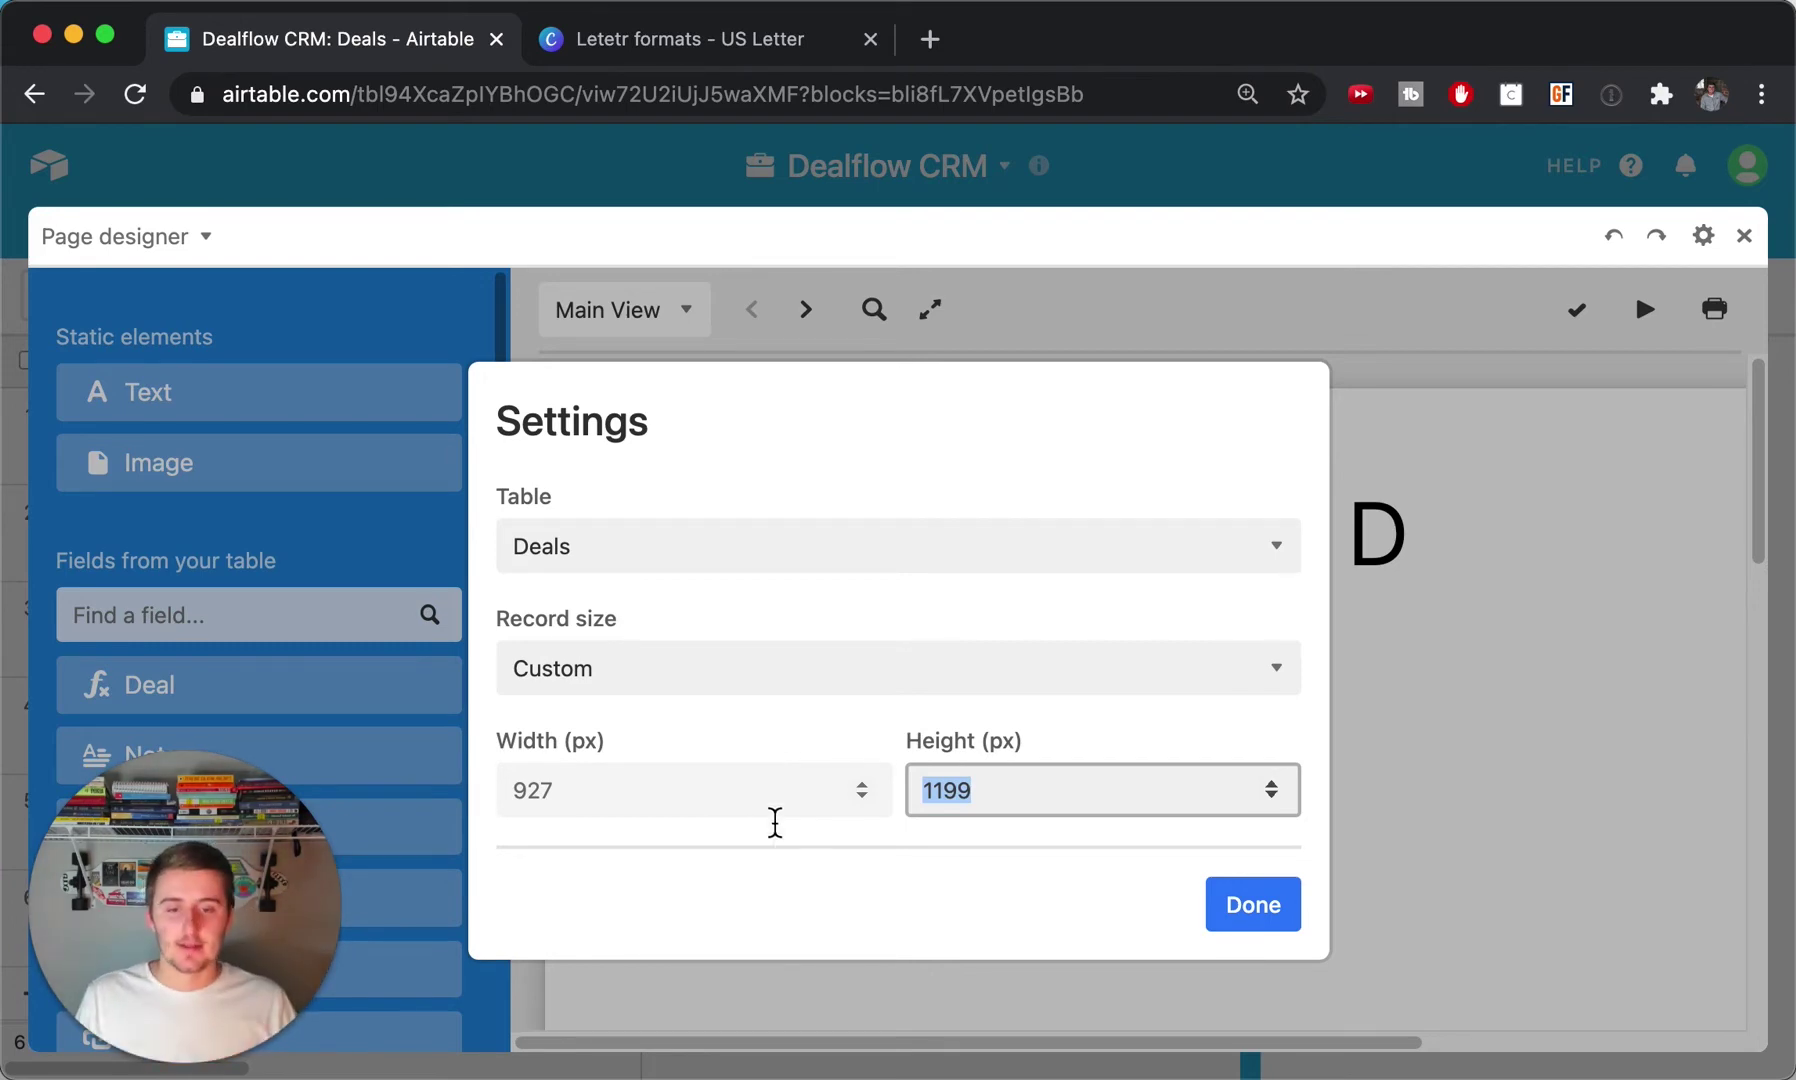
{"action": "left_click", "coordinate": [932, 41]}
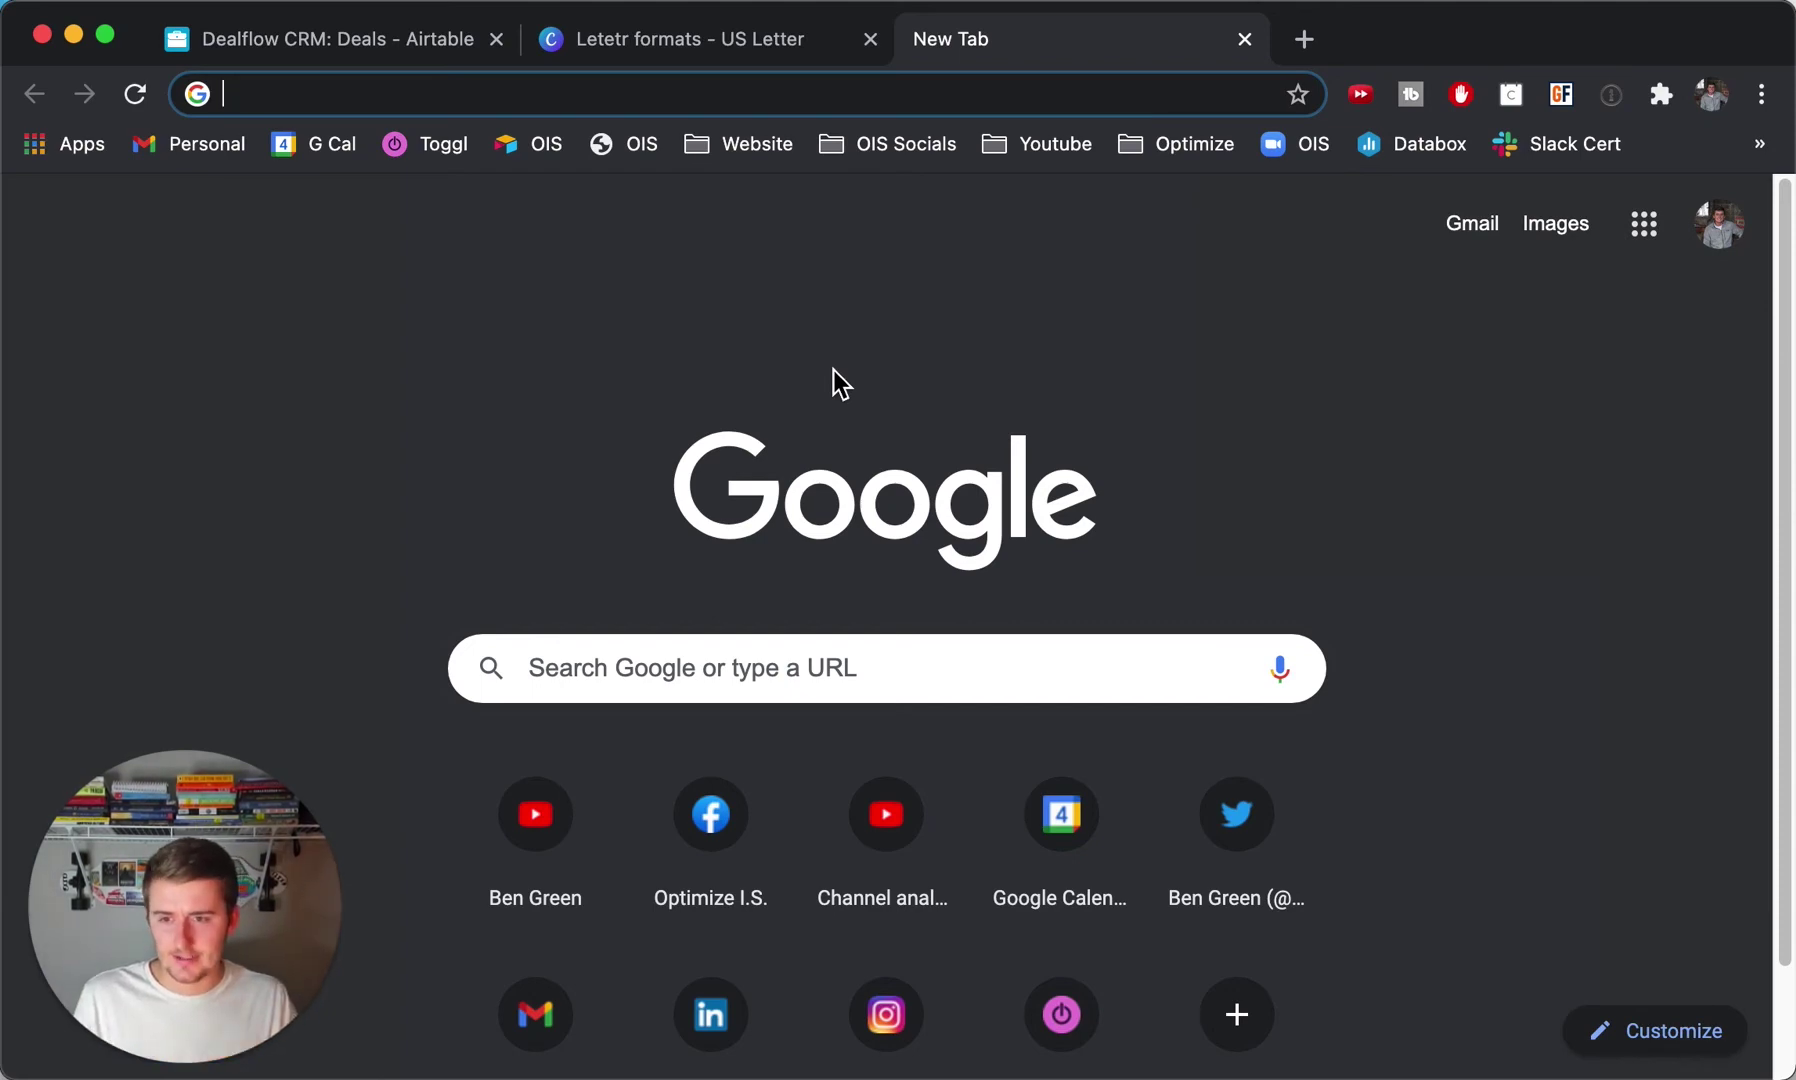
Calculate 3*1199 = 3597 in Google, copy the result, and return to Airtable.
{"action": "type", "text": "3*"}
{"action": "key", "text": "Return"}
{"action": "left_click", "coordinate": [774, 193]}
{"action": "type", "text": "1199"}
{"action": "key", "text": "Return"}
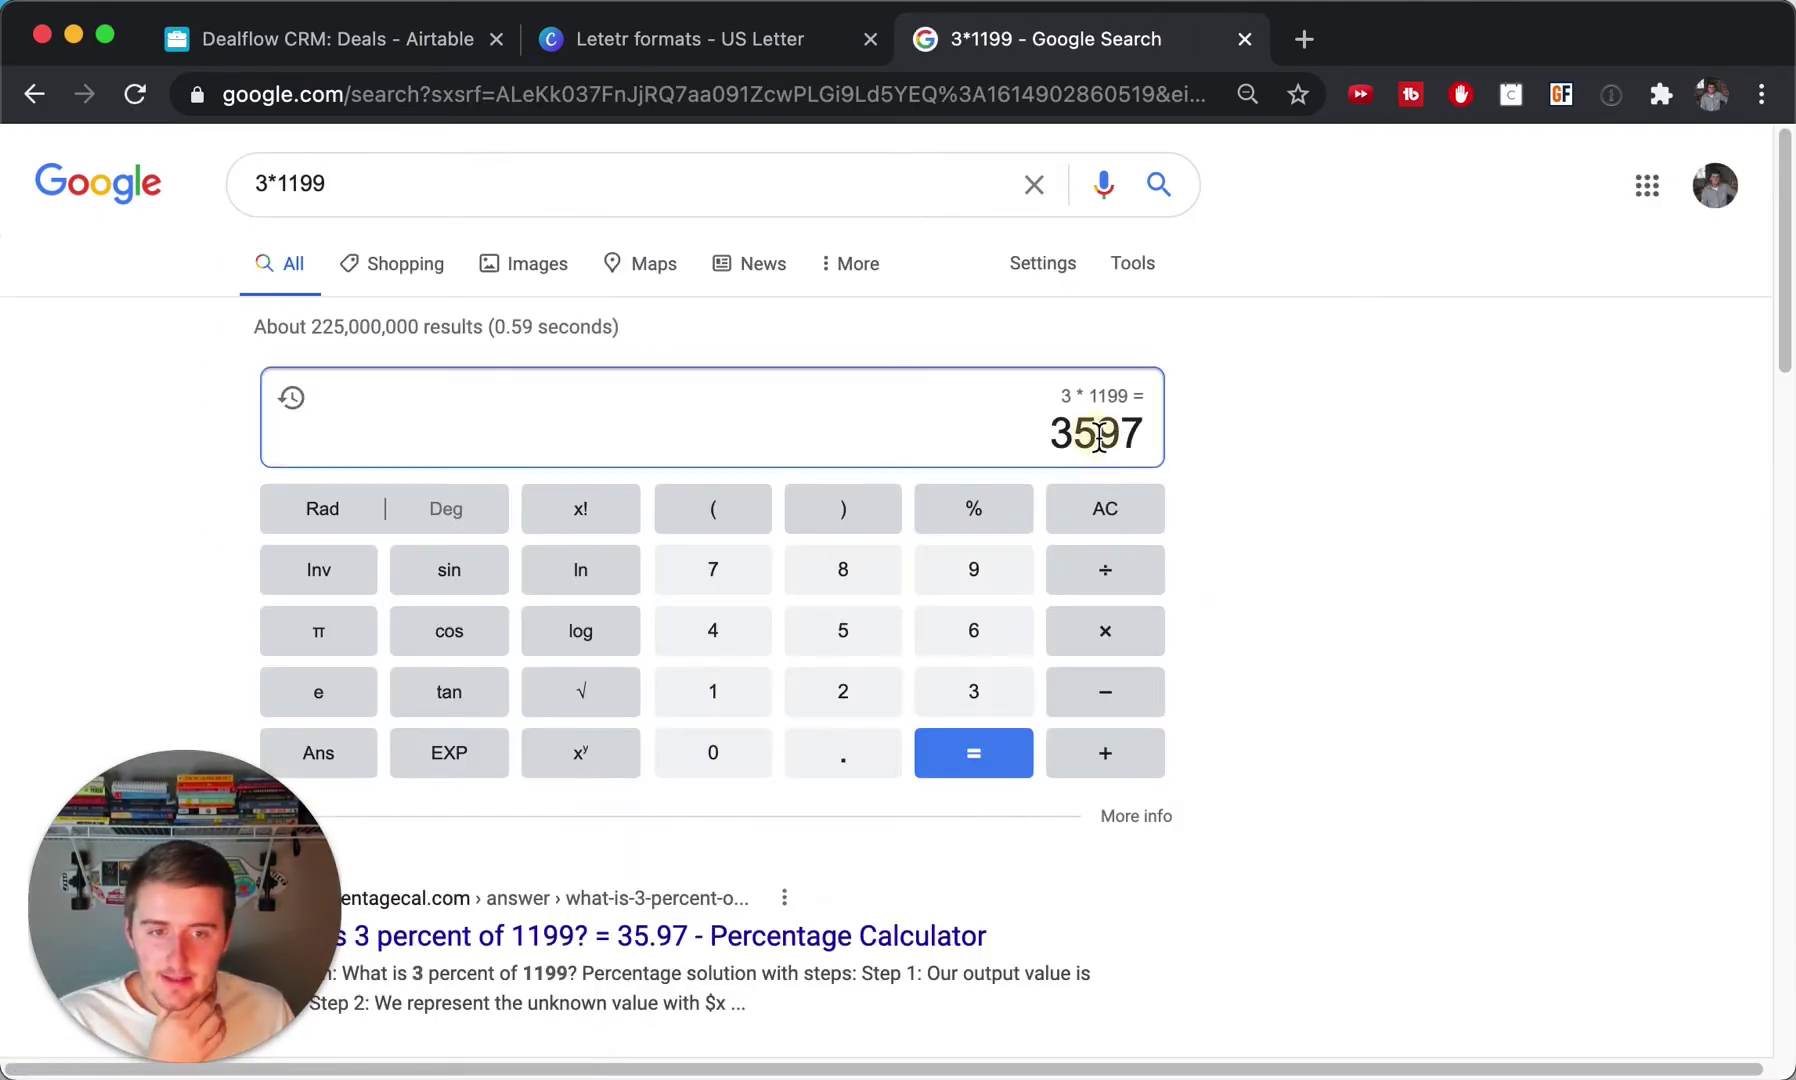
{"action": "double_click", "coordinate": [1098, 438]}
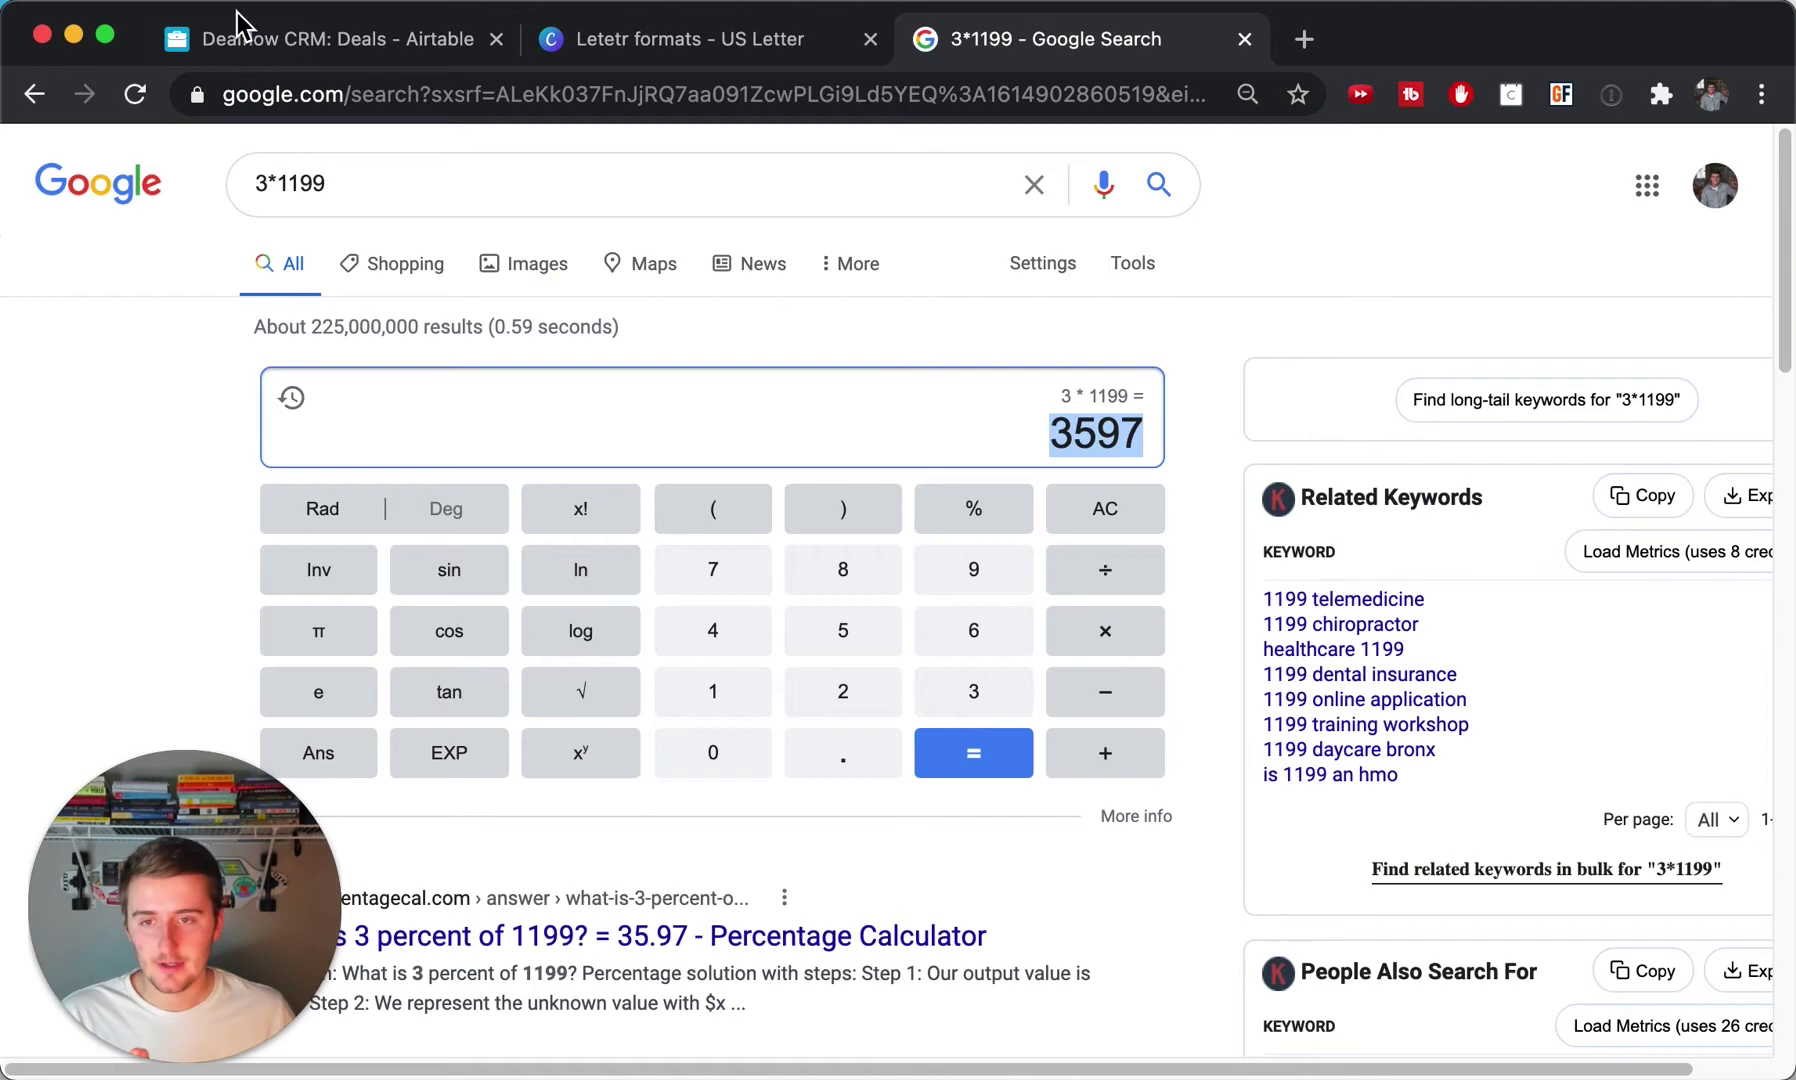
{"action": "left_click", "coordinate": [350, 40]}
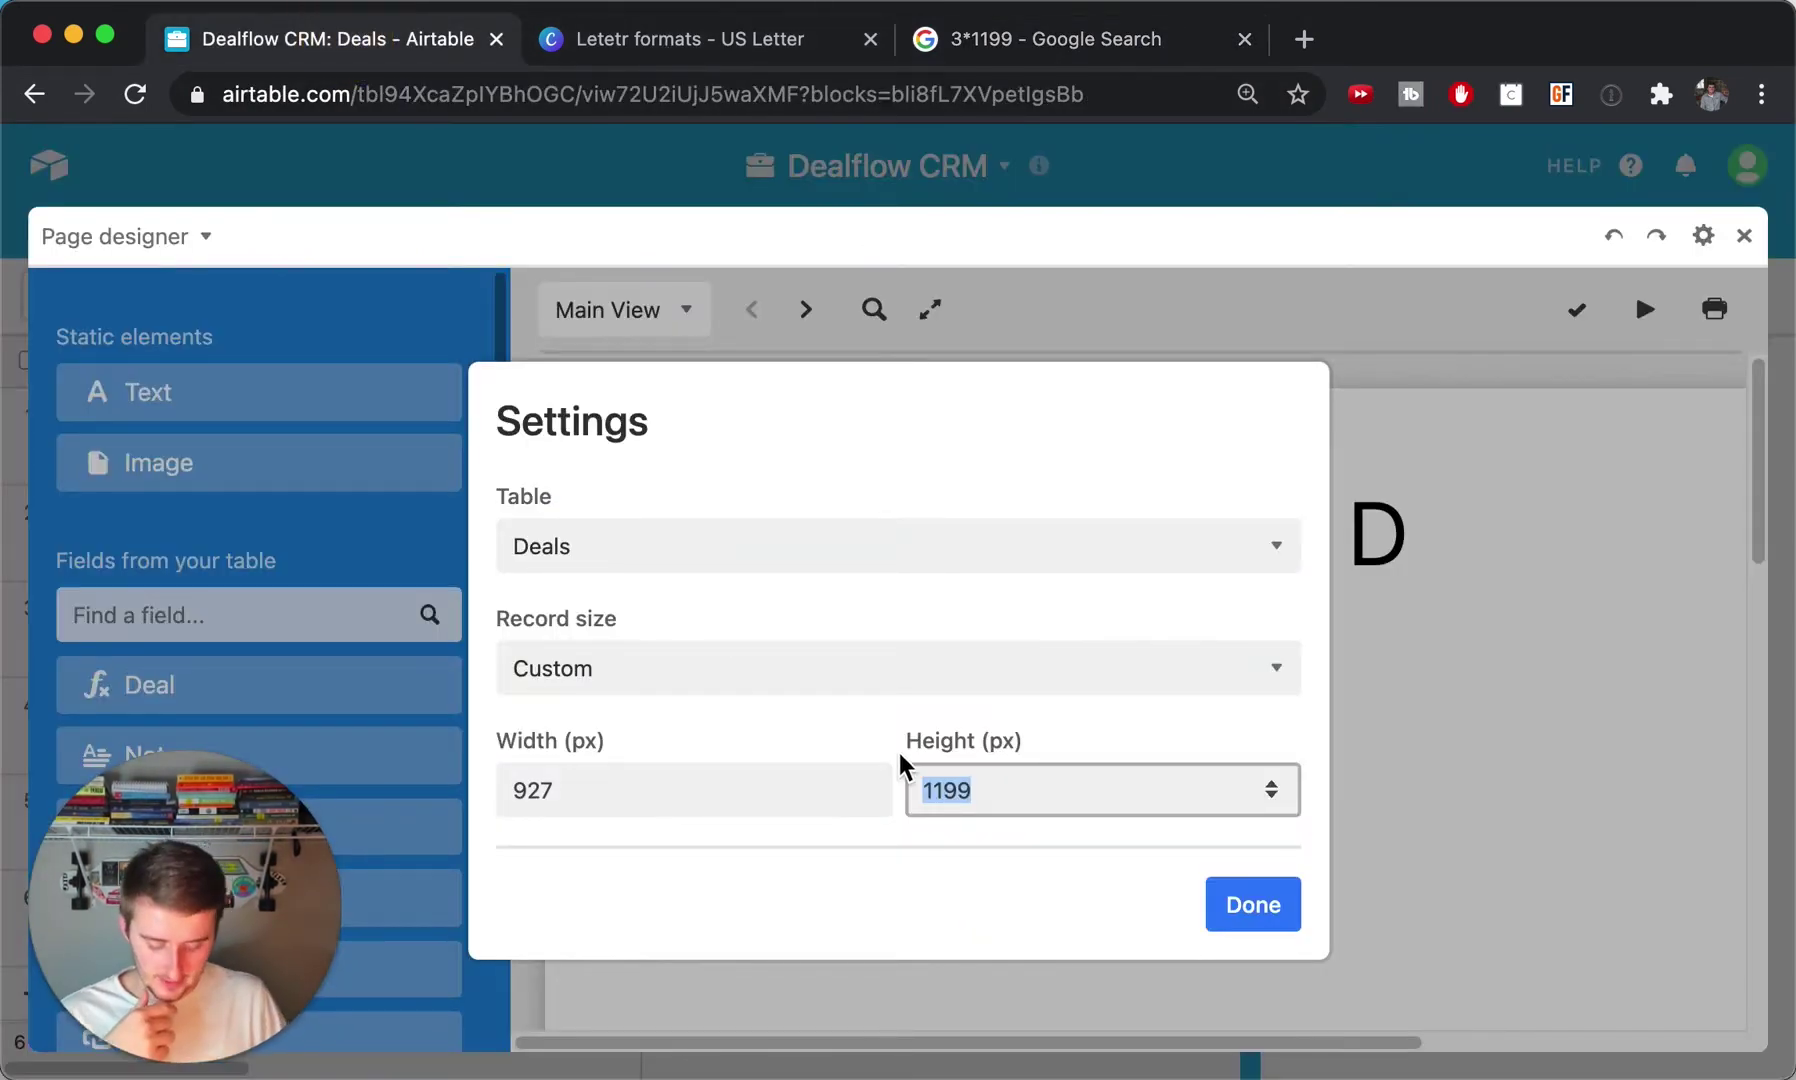
Set the page height to 3597 px and apply the custom page size.
{"action": "type", "text": "3597"}
{"action": "left_click", "coordinate": [1055, 868]}
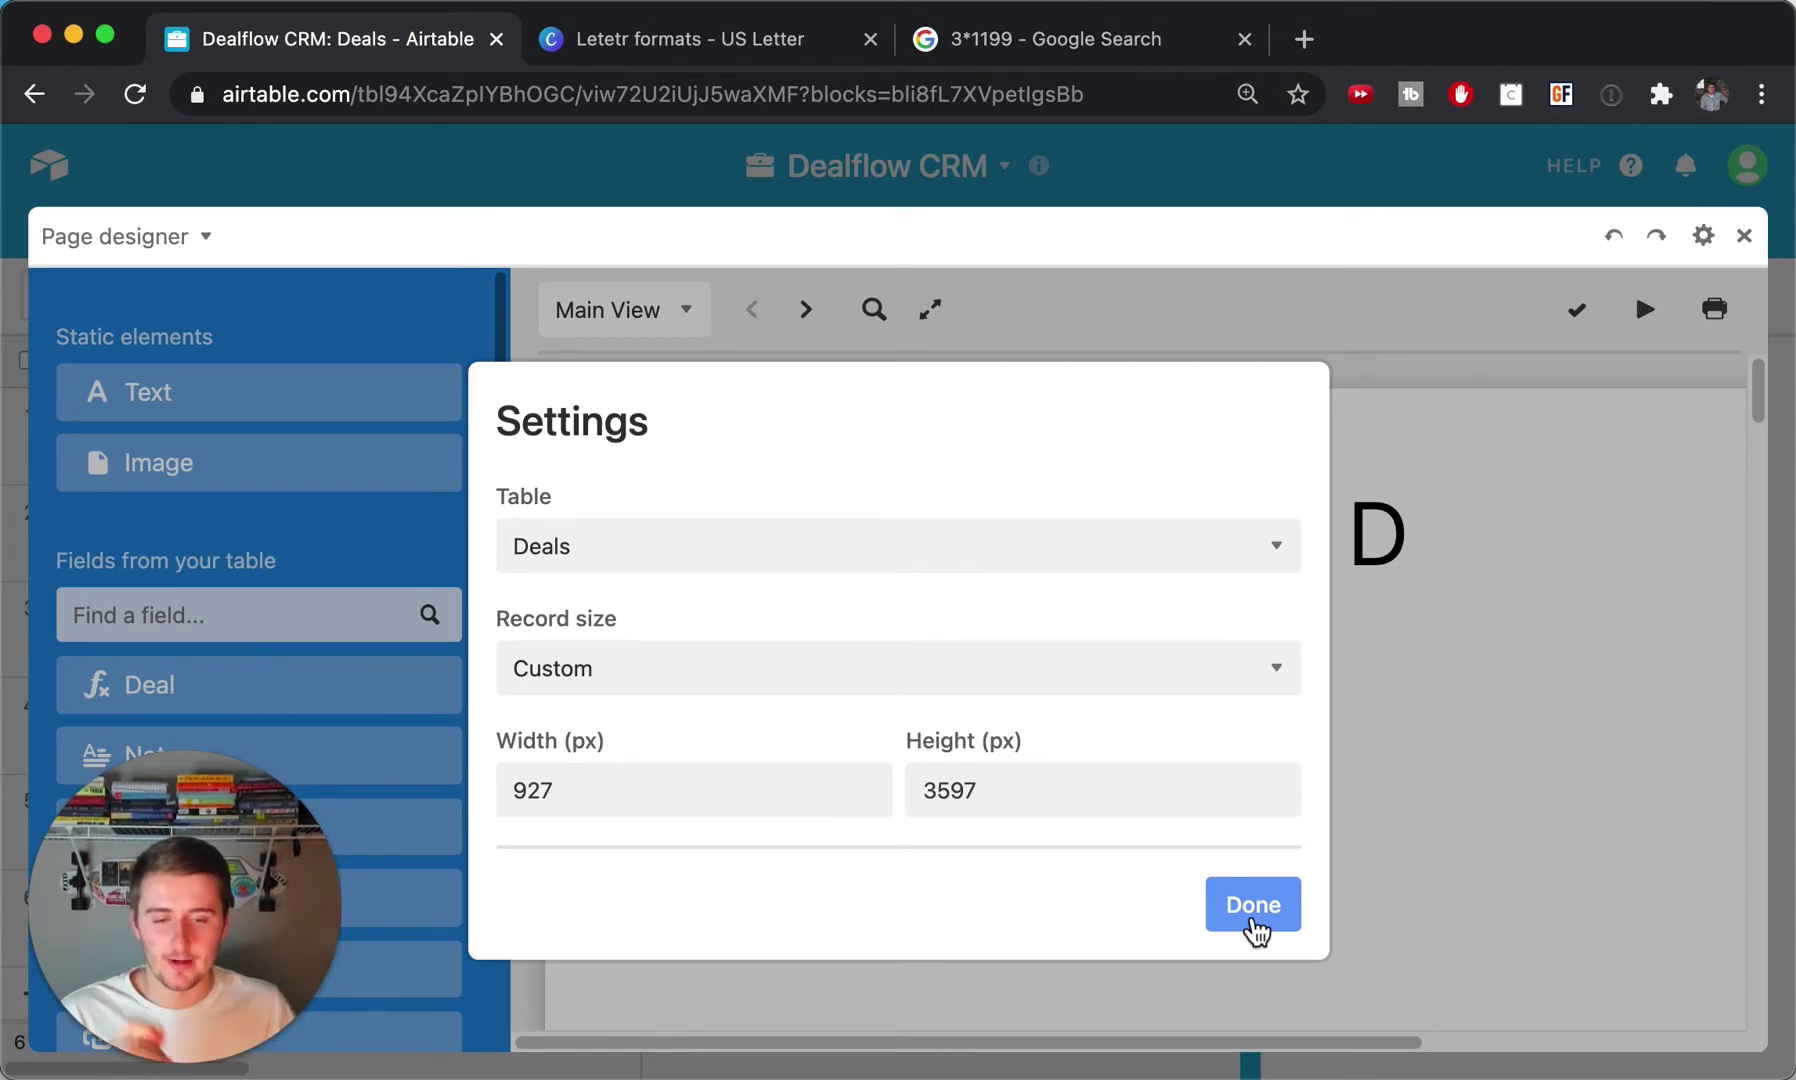
{"action": "left_click", "coordinate": [1252, 920]}
{"action": "scroll", "coordinate": [971, 607], "scroll_direction": "down", "scroll_amount": 2}
{"action": "scroll", "coordinate": [971, 607], "scroll_direction": "up", "scroll_amount": 3}
Zoom the browser out to see the whole tall page canvas.
{"action": "key", "text": "super+0"}
{"action": "key", "text": "super+minus"}
{"action": "key", "text": "super+minus"}
{"action": "key", "text": "super+minus"}
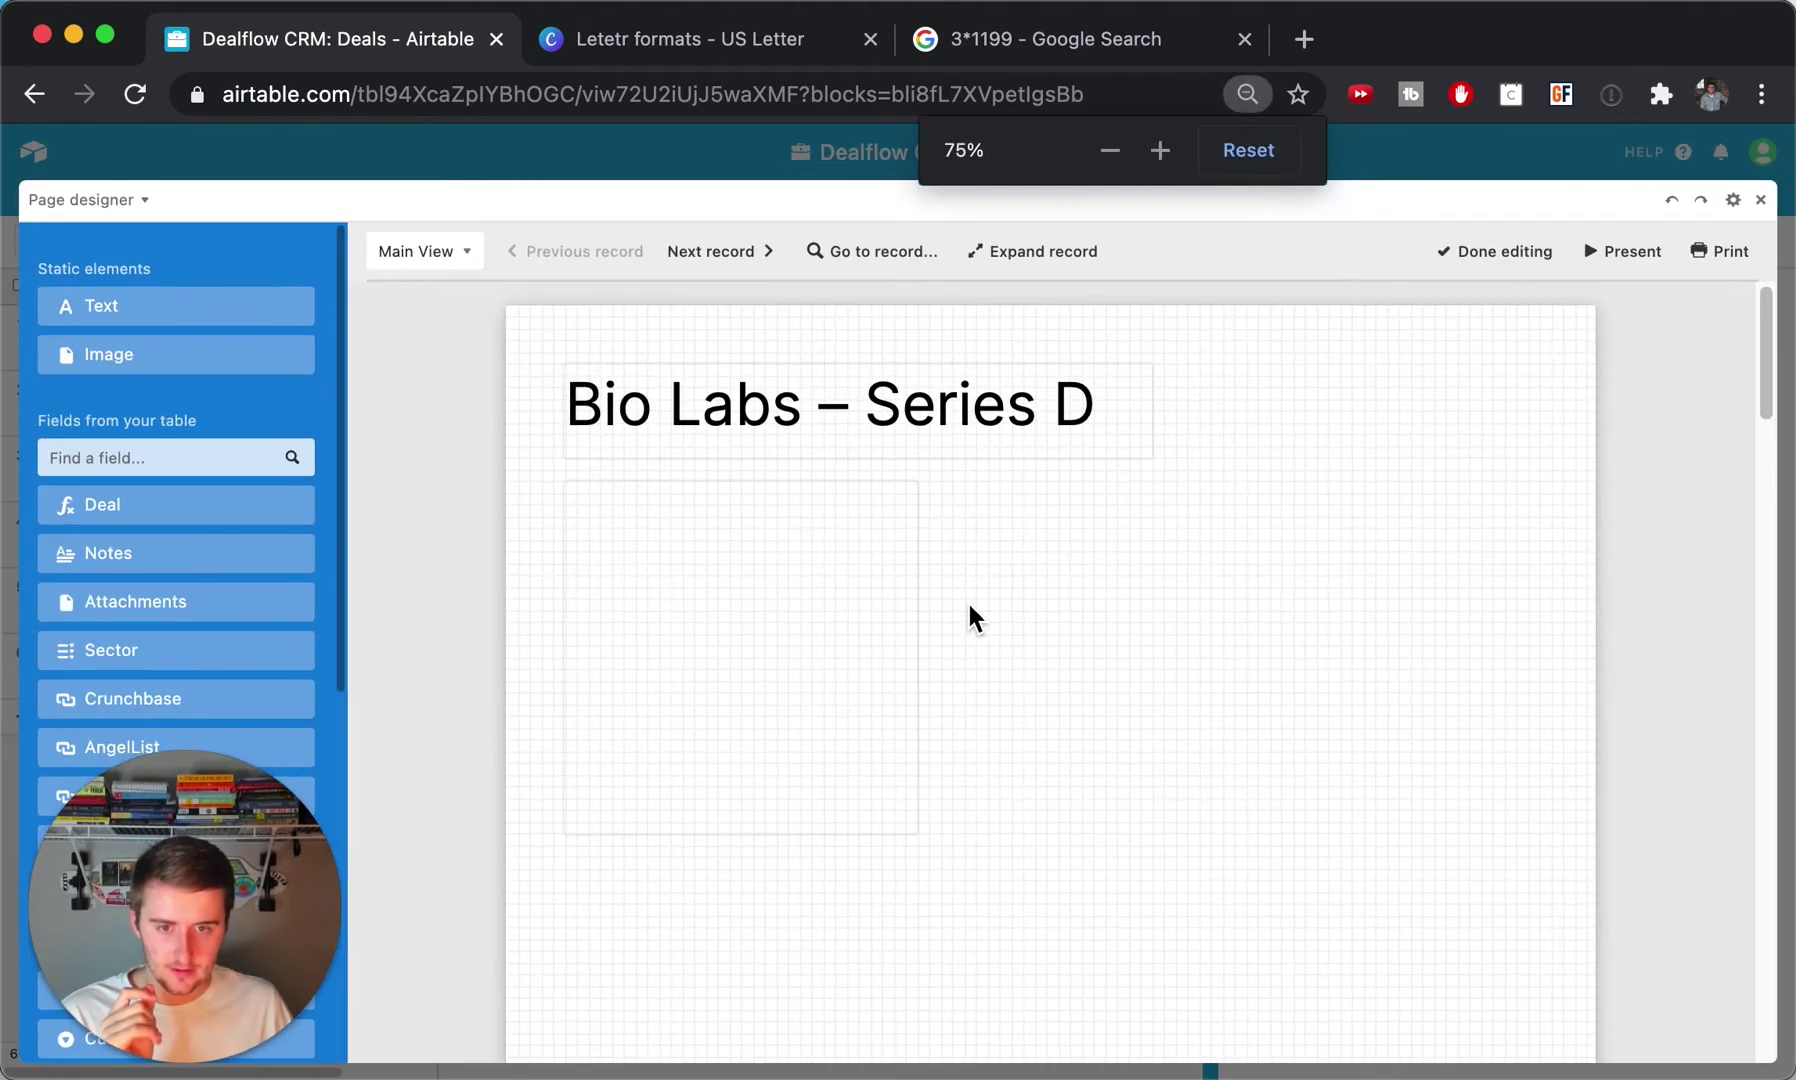
{"action": "key", "text": "super+minus"}
{"action": "key", "text": "super+minus"}
{"action": "key", "text": "super+minus"}
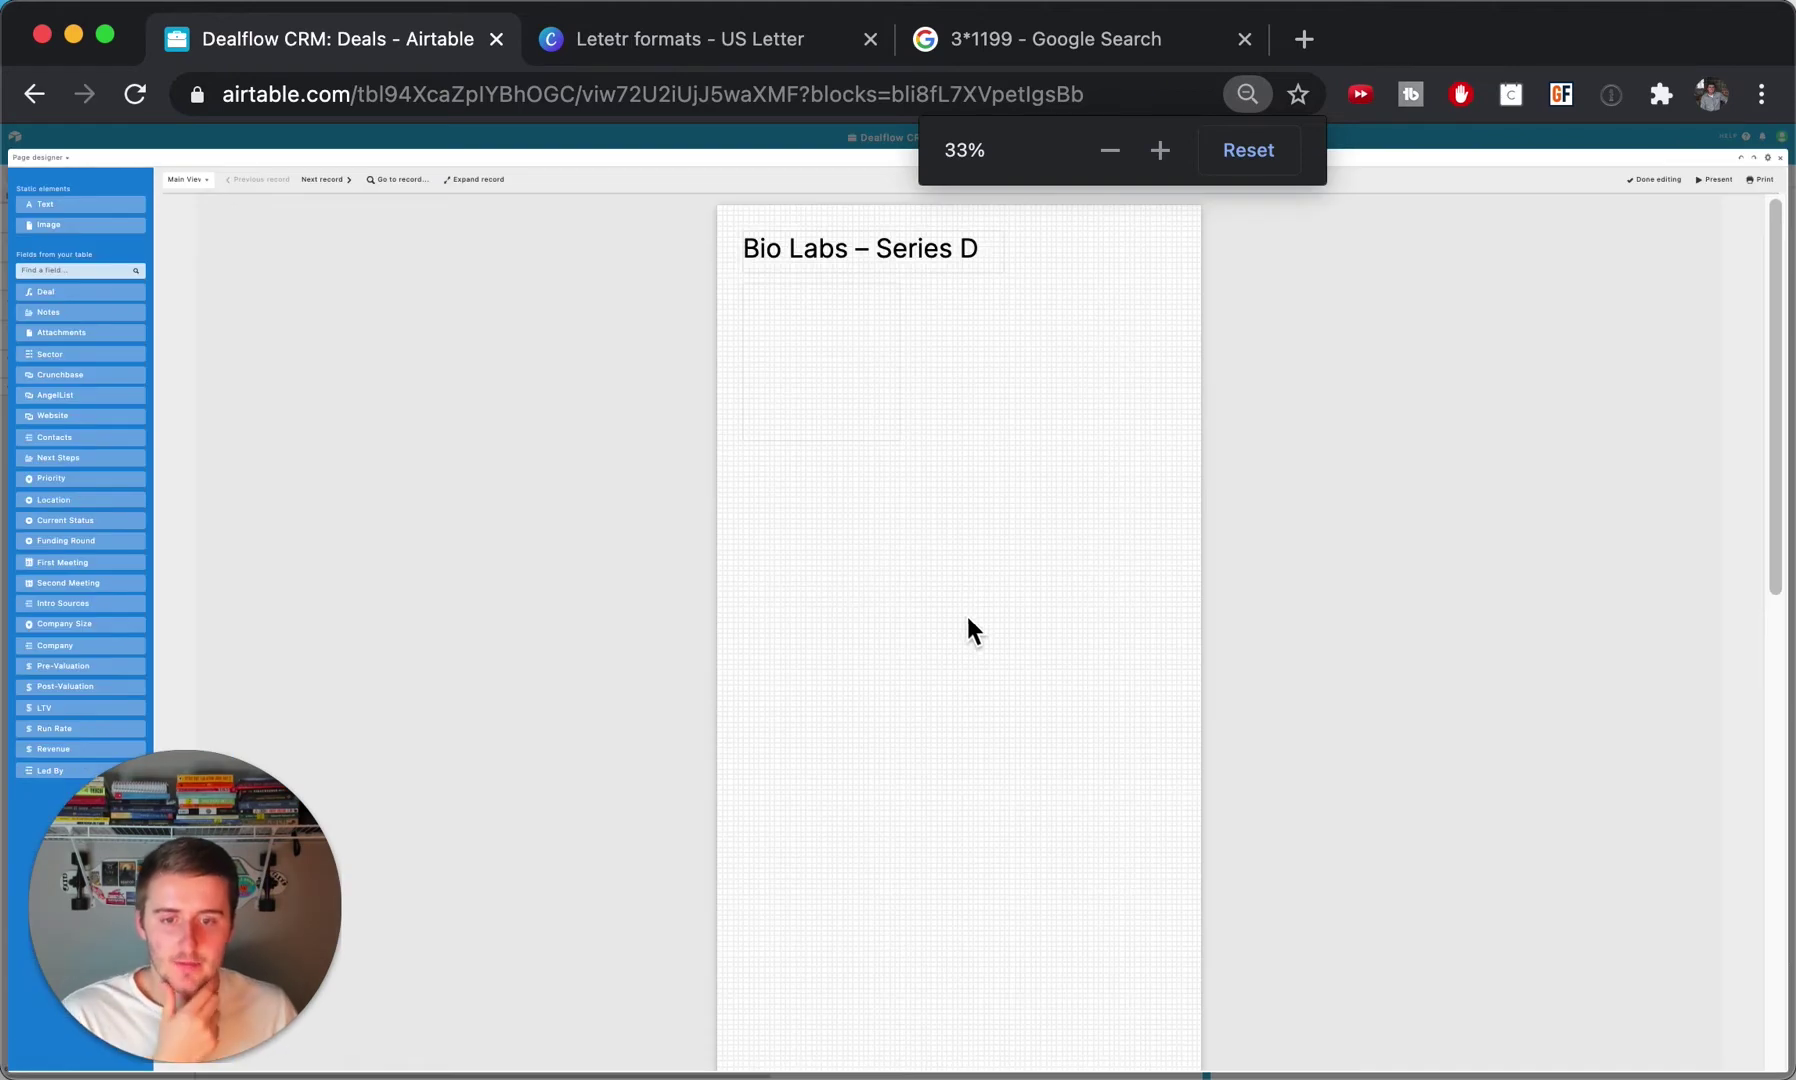
{"action": "scroll", "coordinate": [470, 564], "scroll_direction": "down", "scroll_amount": 3}
{"action": "scroll", "coordinate": [472, 570], "scroll_direction": "down", "scroll_amount": 3}
{"action": "scroll", "coordinate": [472, 566], "scroll_direction": "up", "scroll_amount": 6}
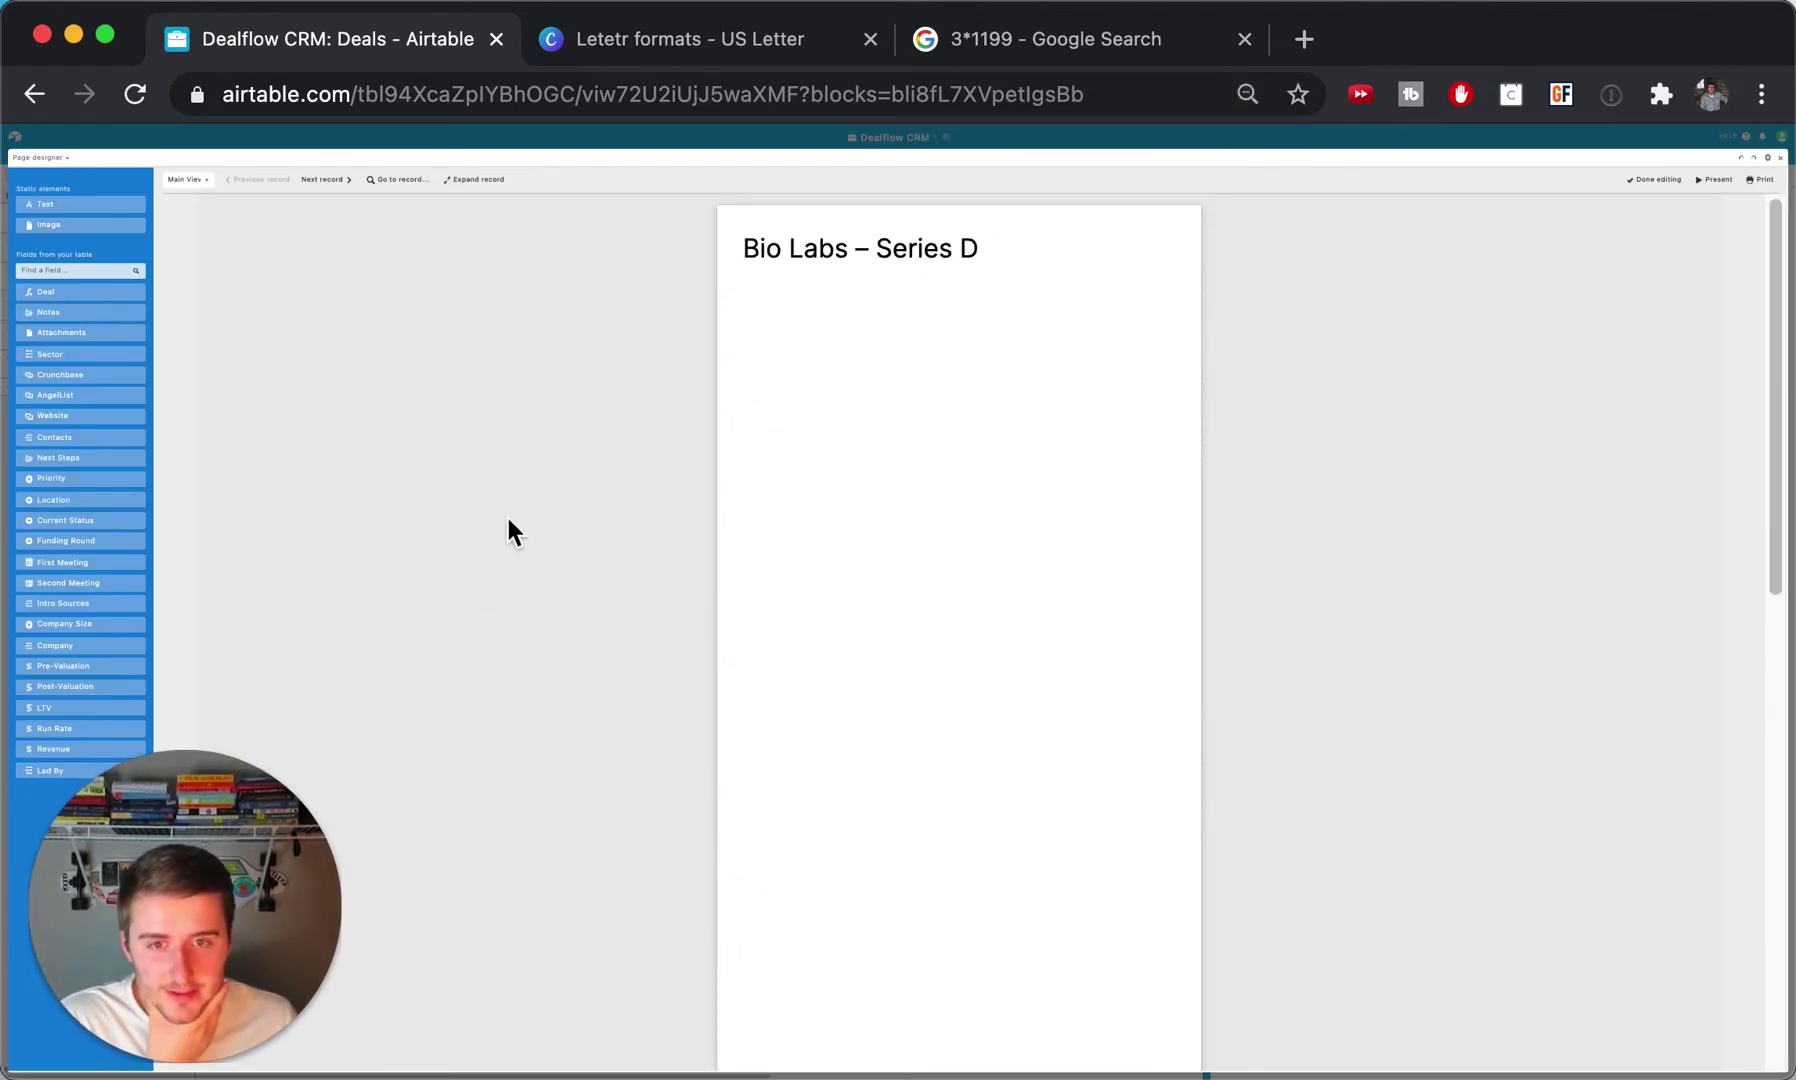
{"action": "scroll", "coordinate": [508, 520], "scroll_direction": "down", "scroll_amount": 1}
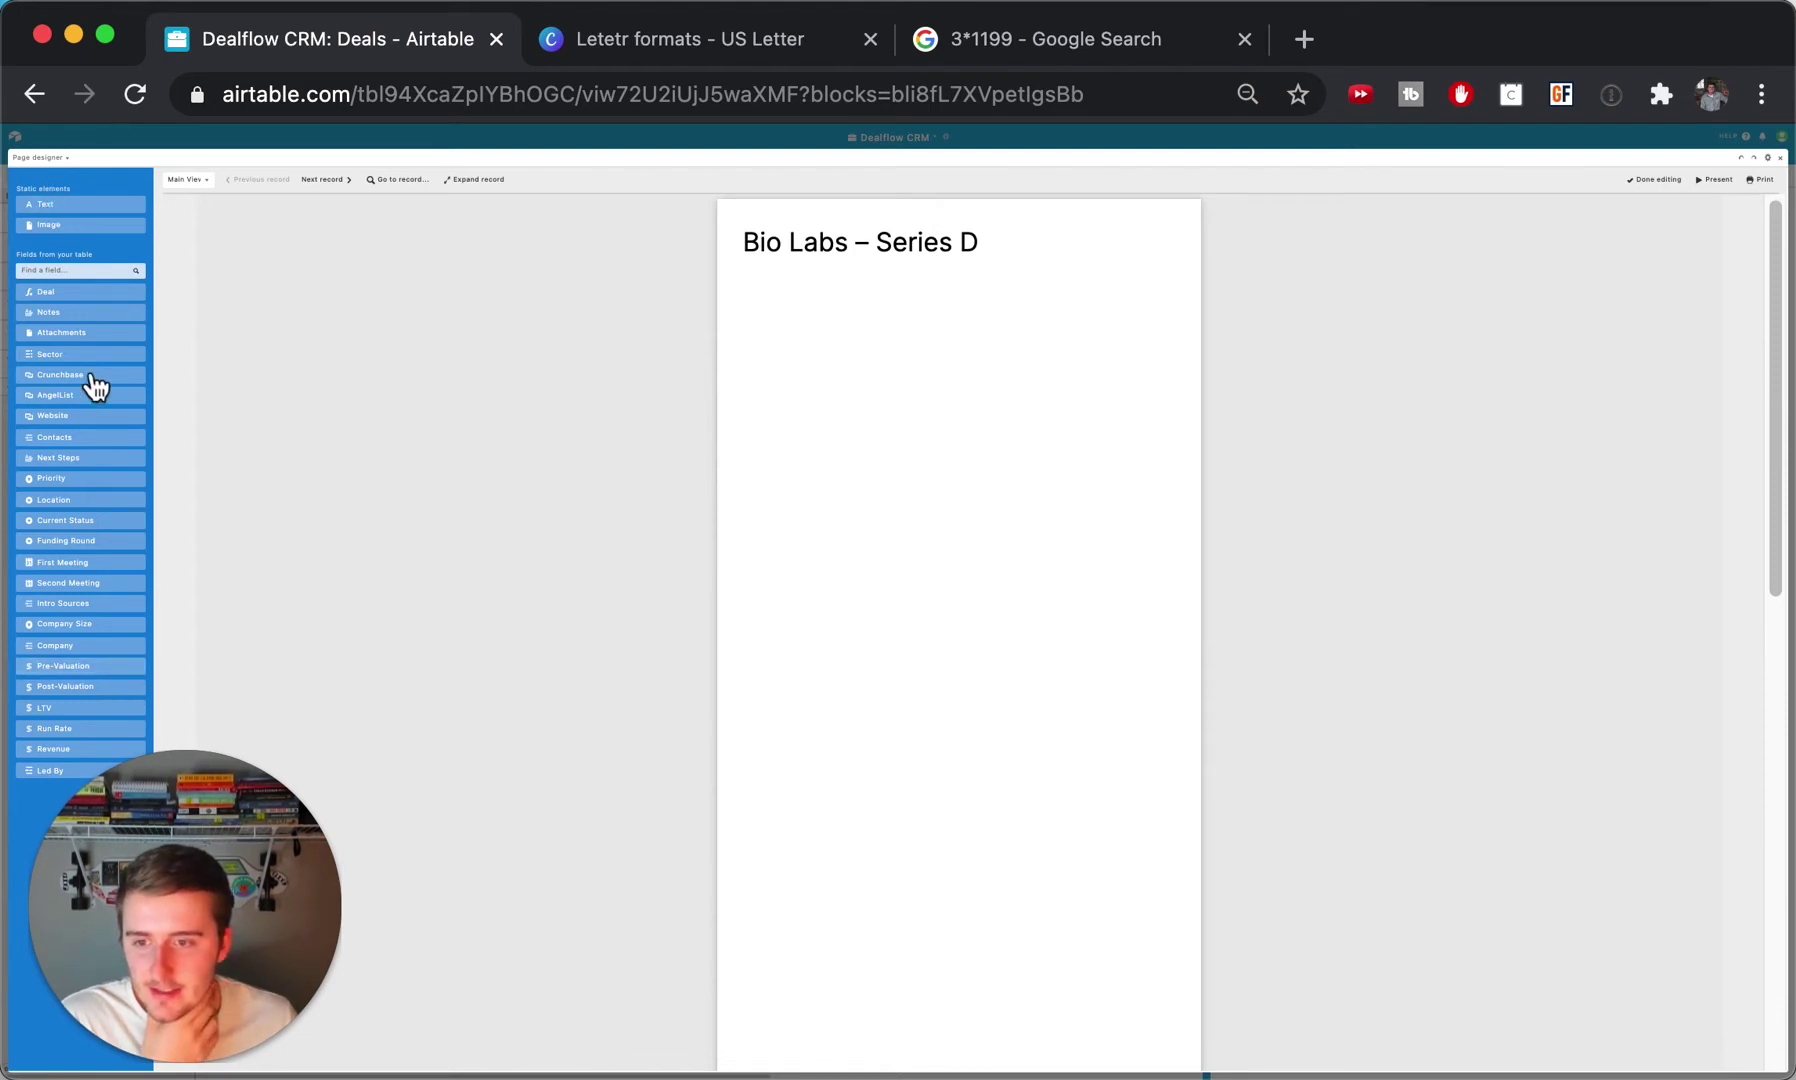
Preview where table fields can be dropped onto the tall page.
{"action": "left_click_drag", "start_coordinate": [96, 385], "coordinate": [789, 728]}
{"action": "left_click_drag", "start_coordinate": [963, 625], "coordinate": [355, 310]}
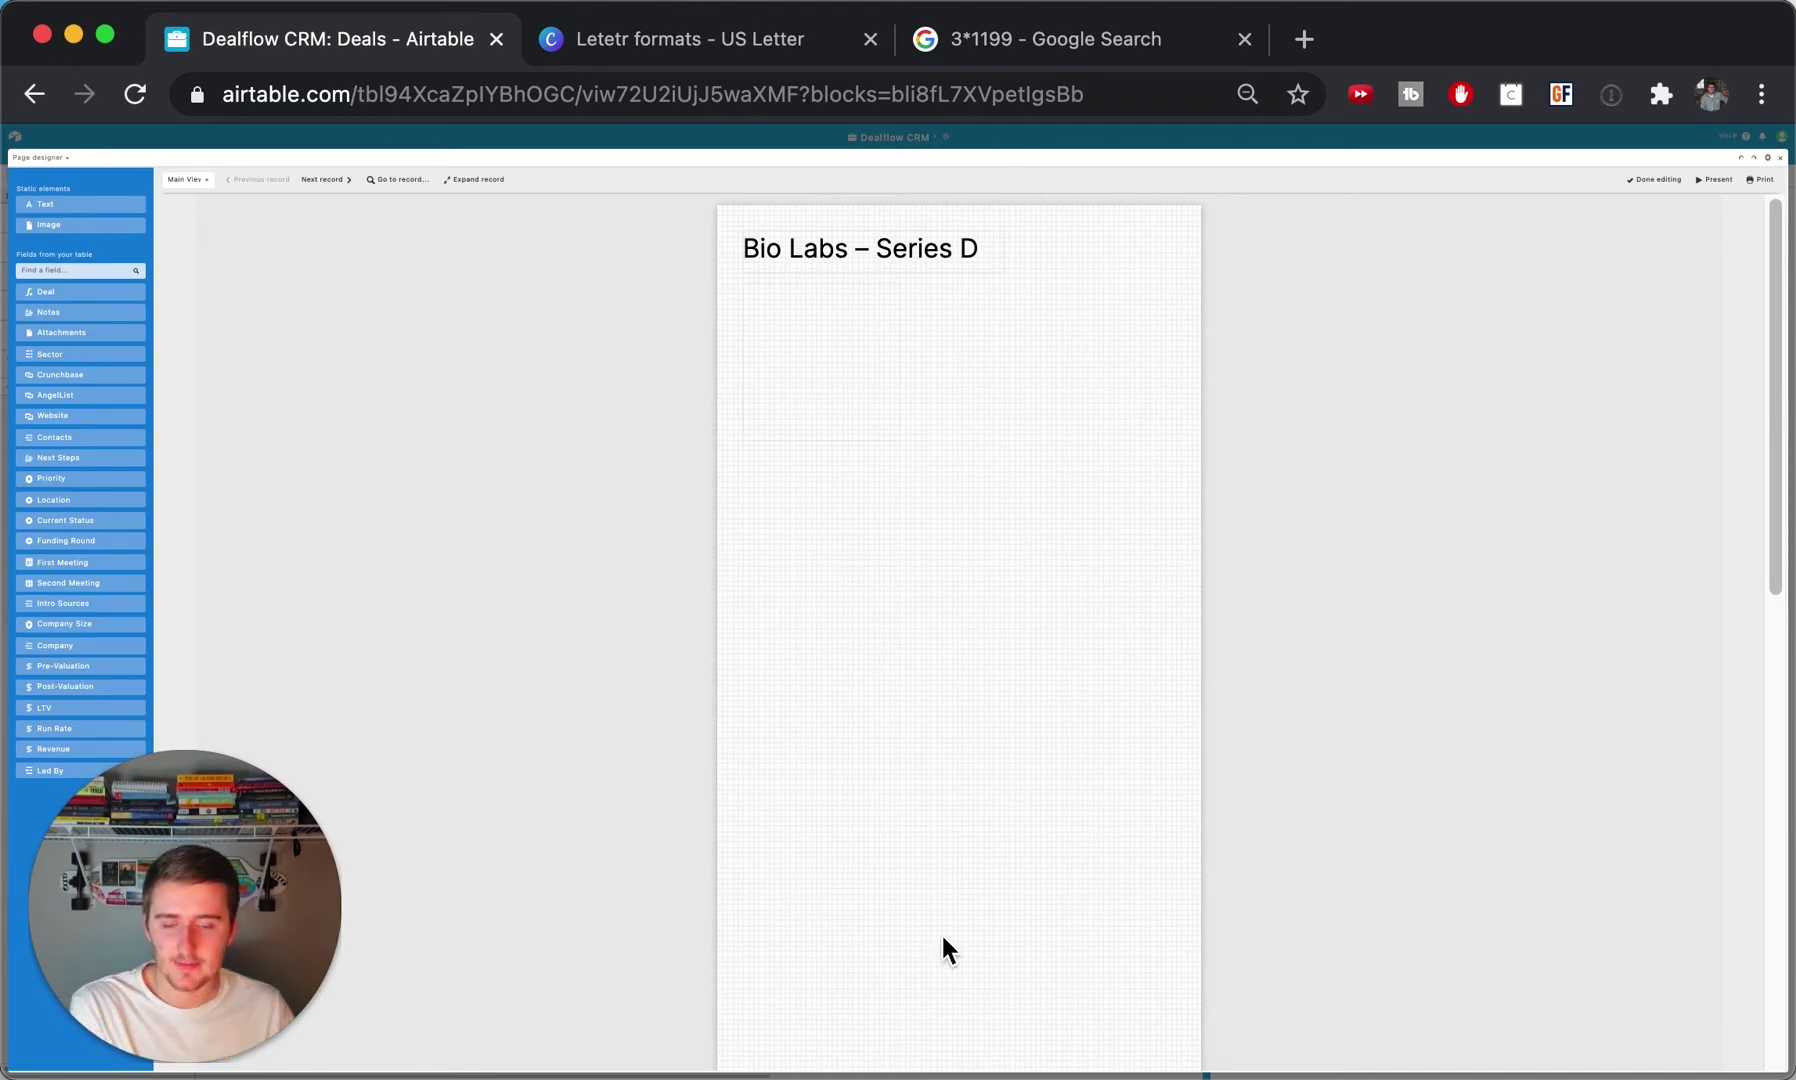
{"action": "scroll", "coordinate": [760, 820], "scroll_direction": "down", "scroll_amount": 1}
{"action": "scroll", "coordinate": [762, 832], "scroll_direction": "down", "scroll_amount": 1}
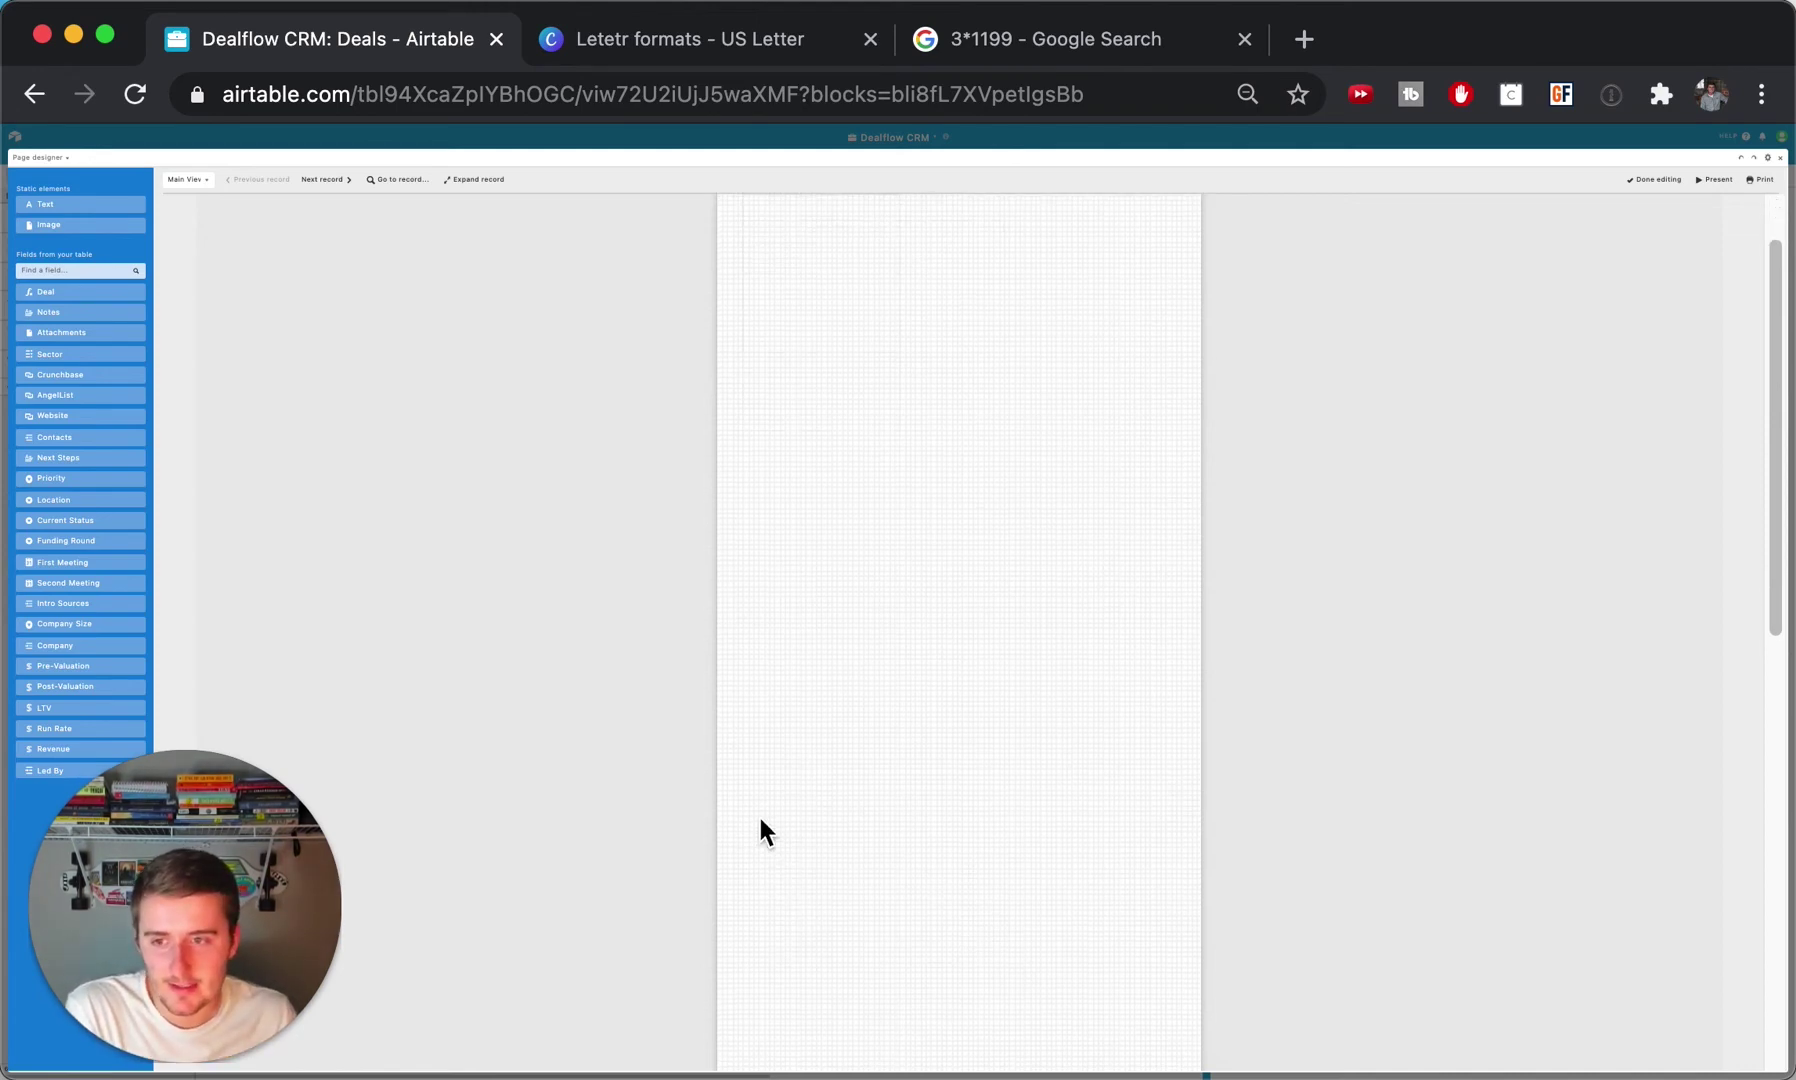
{"action": "scroll", "coordinate": [760, 820], "scroll_direction": "down", "scroll_amount": 5}
{"action": "scroll", "coordinate": [760, 820], "scroll_direction": "up", "scroll_amount": 3}
{"action": "scroll", "coordinate": [760, 819], "scroll_direction": "up", "scroll_amount": 4}
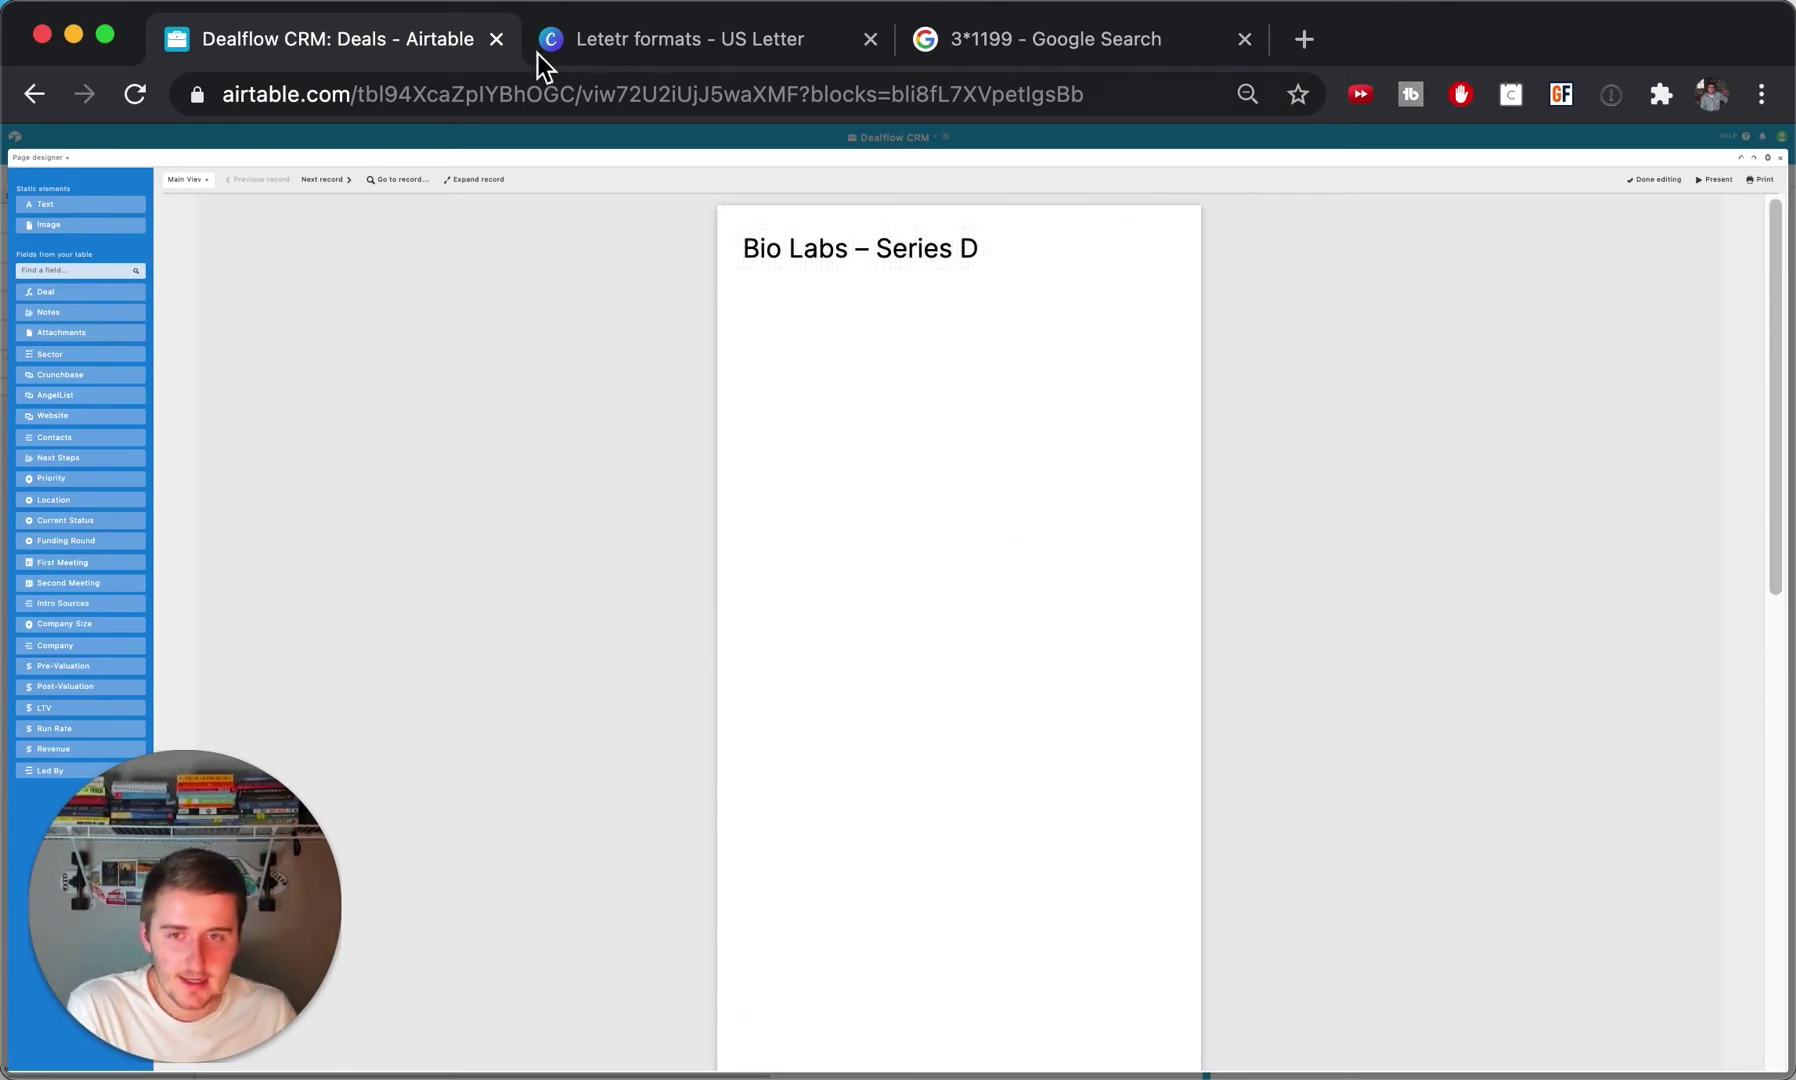
In the Canva letterhead design, check the current page dimensions under Resize.
{"action": "left_click", "coordinate": [660, 38]}
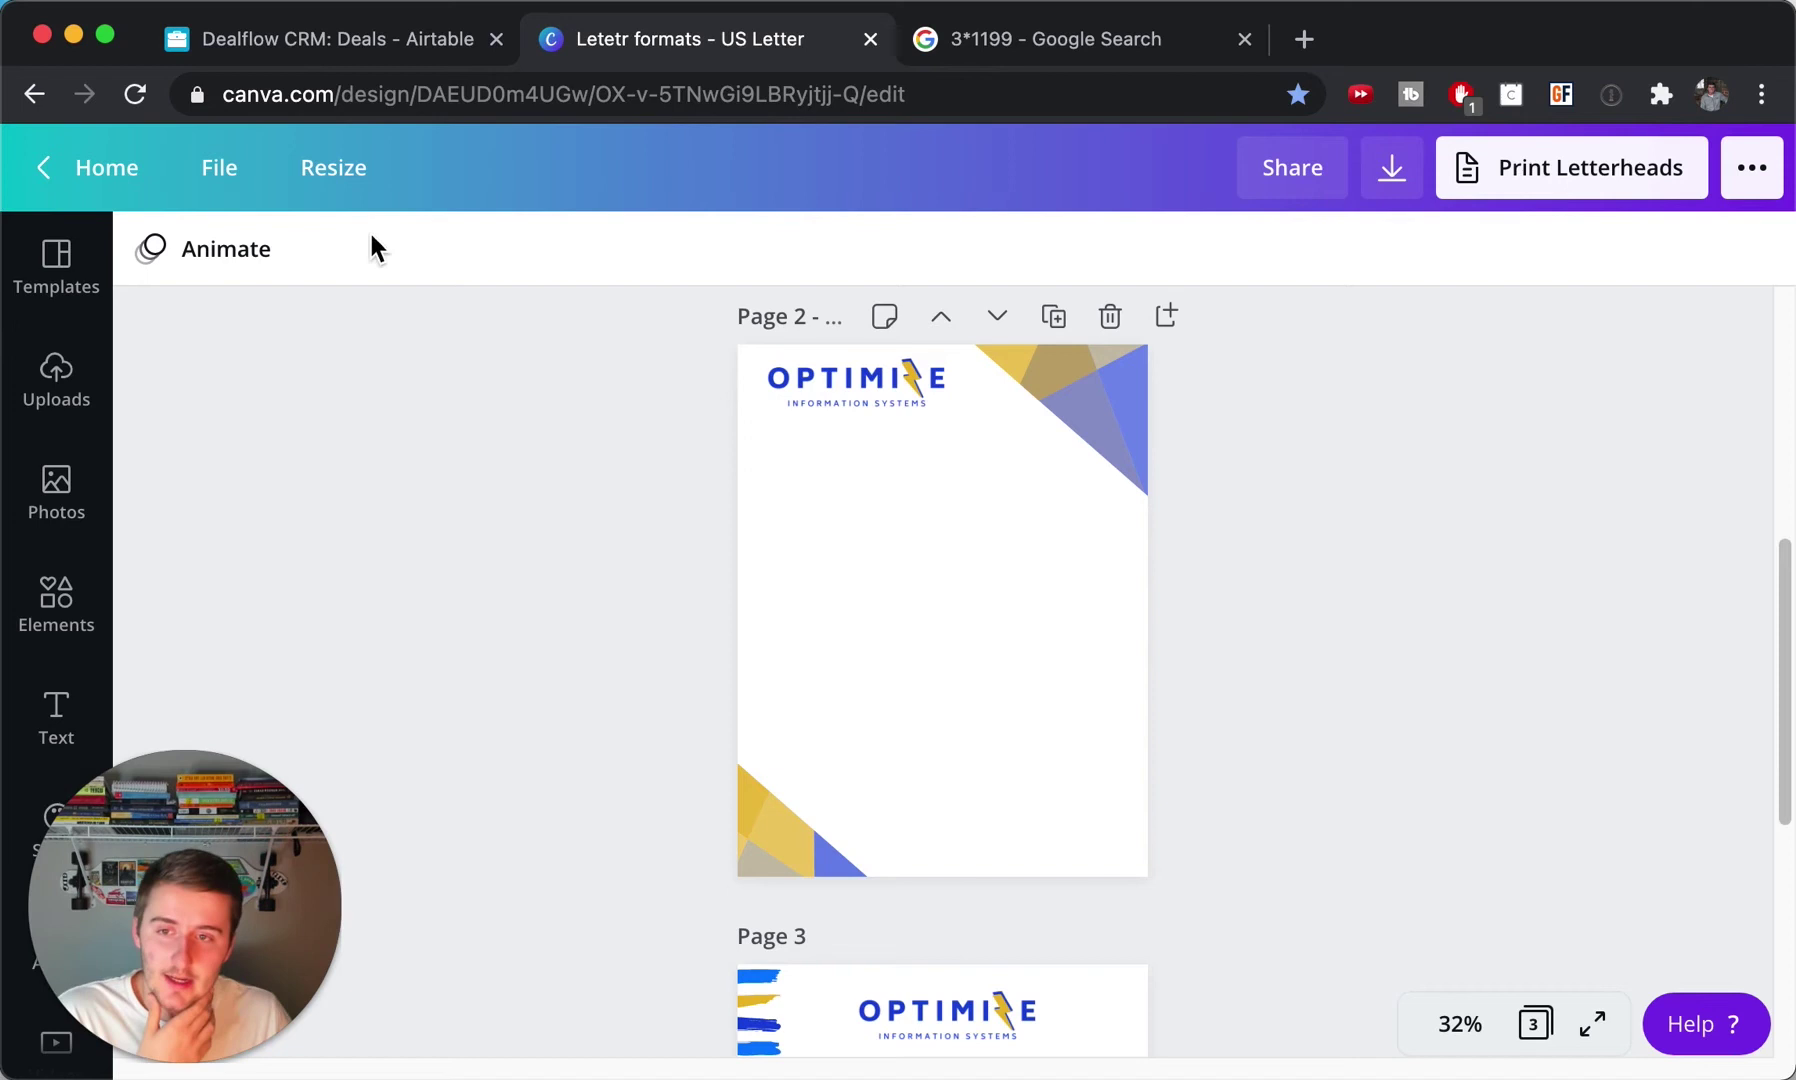
{"action": "left_click", "coordinate": [365, 178]}
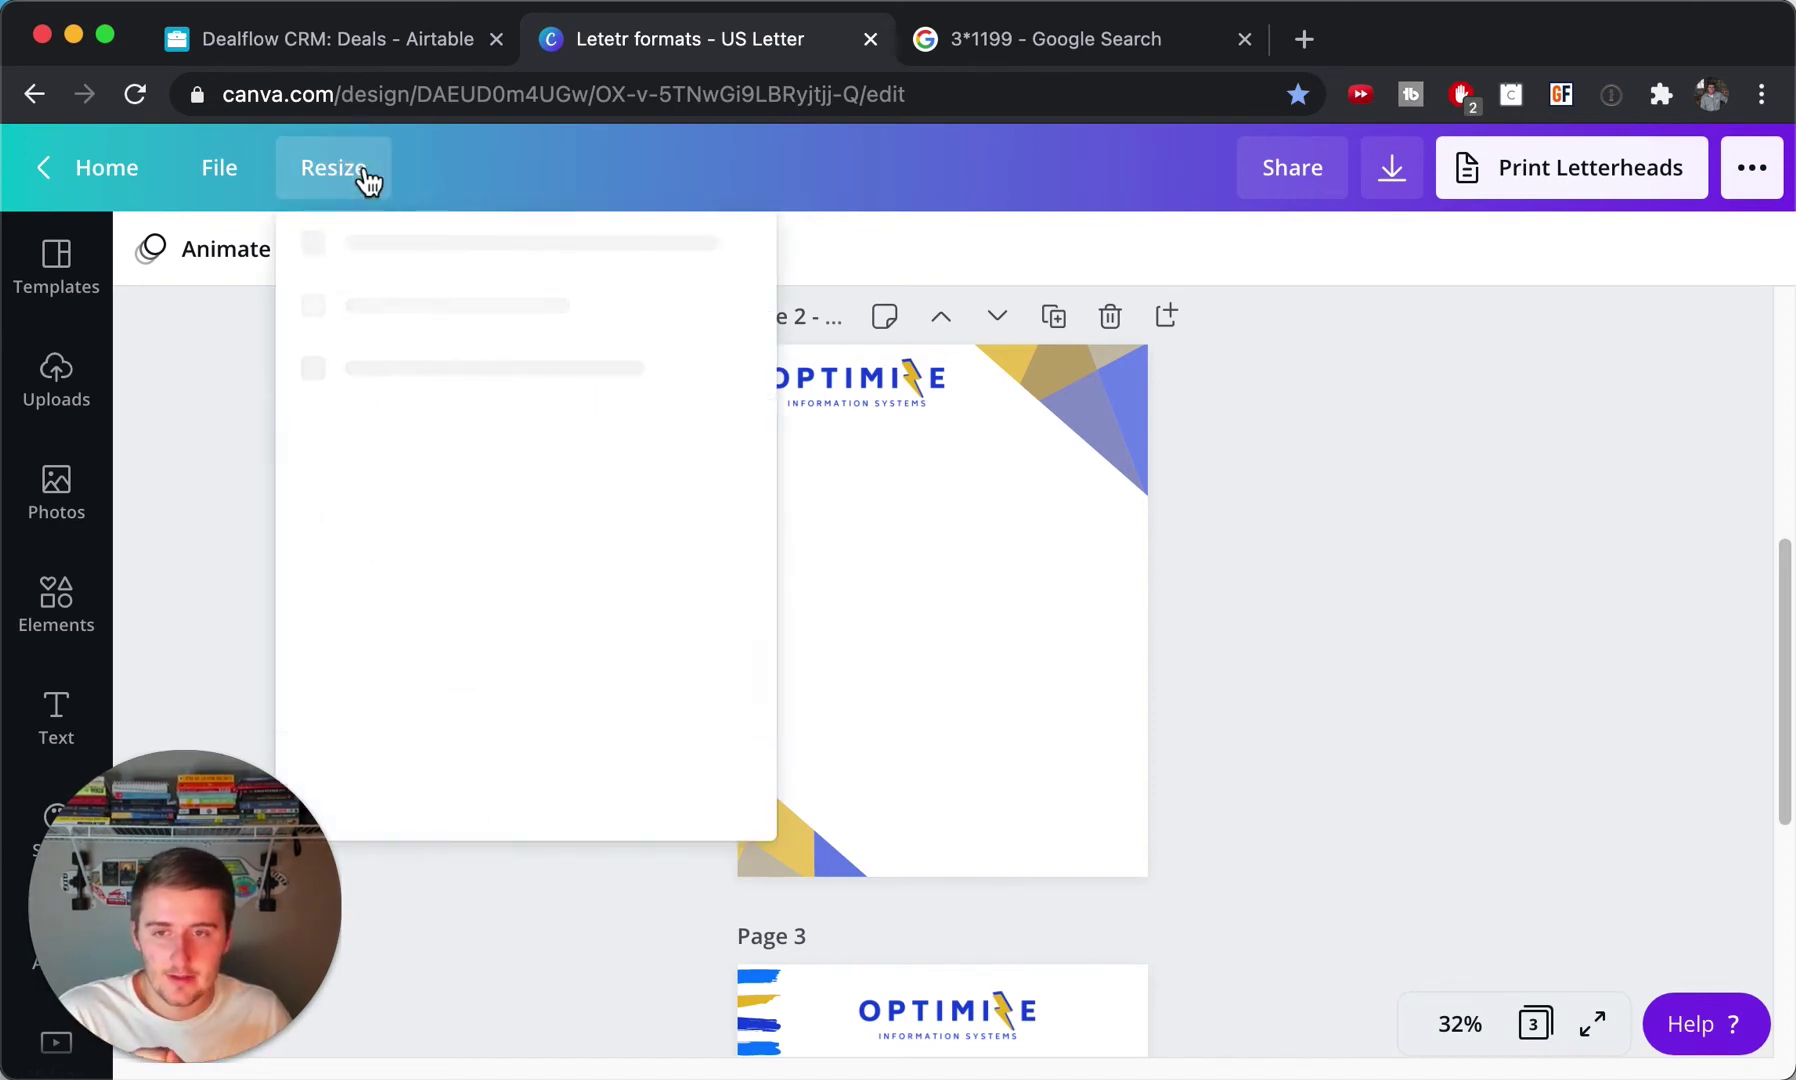
{"action": "left_click", "coordinate": [204, 414]}
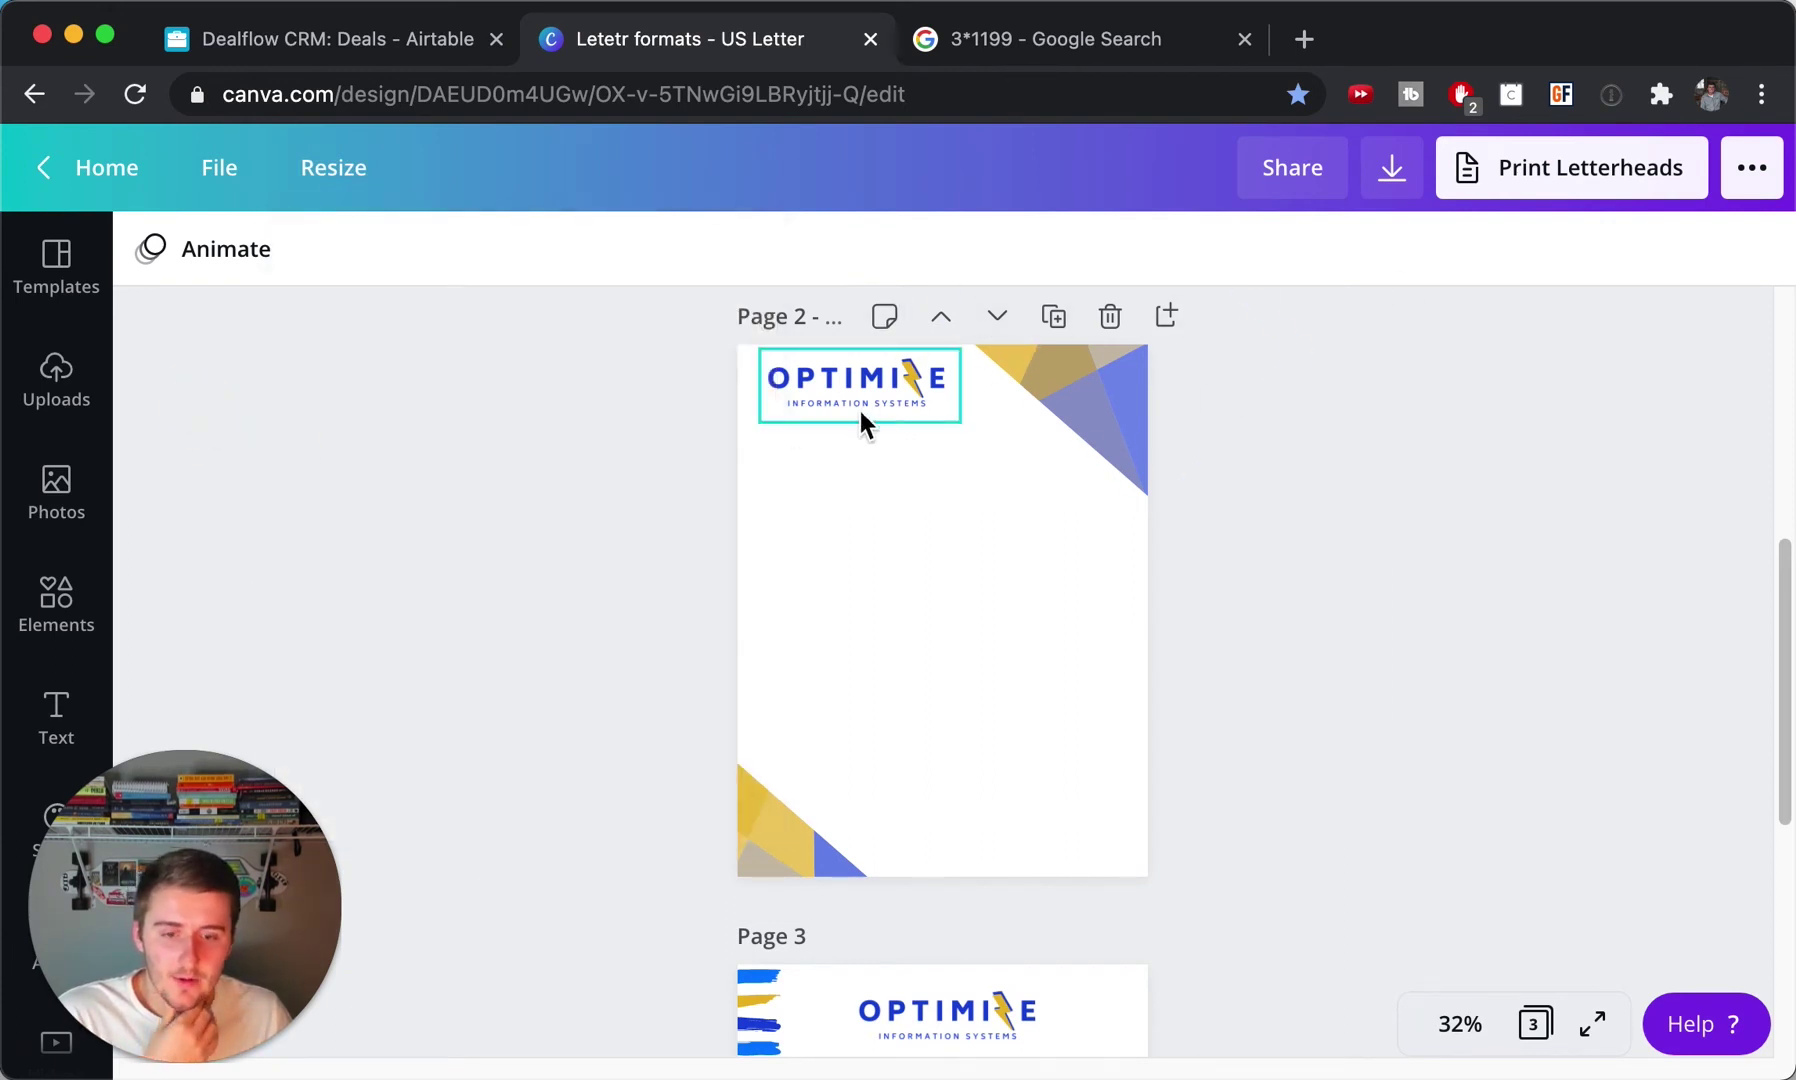
{"action": "scroll", "coordinate": [1311, 522], "scroll_direction": "up", "scroll_amount": 6}
{"action": "scroll", "coordinate": [1309, 516], "scroll_direction": "down", "scroll_amount": 2}
{"action": "scroll", "coordinate": [1311, 524], "scroll_direction": "down", "scroll_amount": 4}
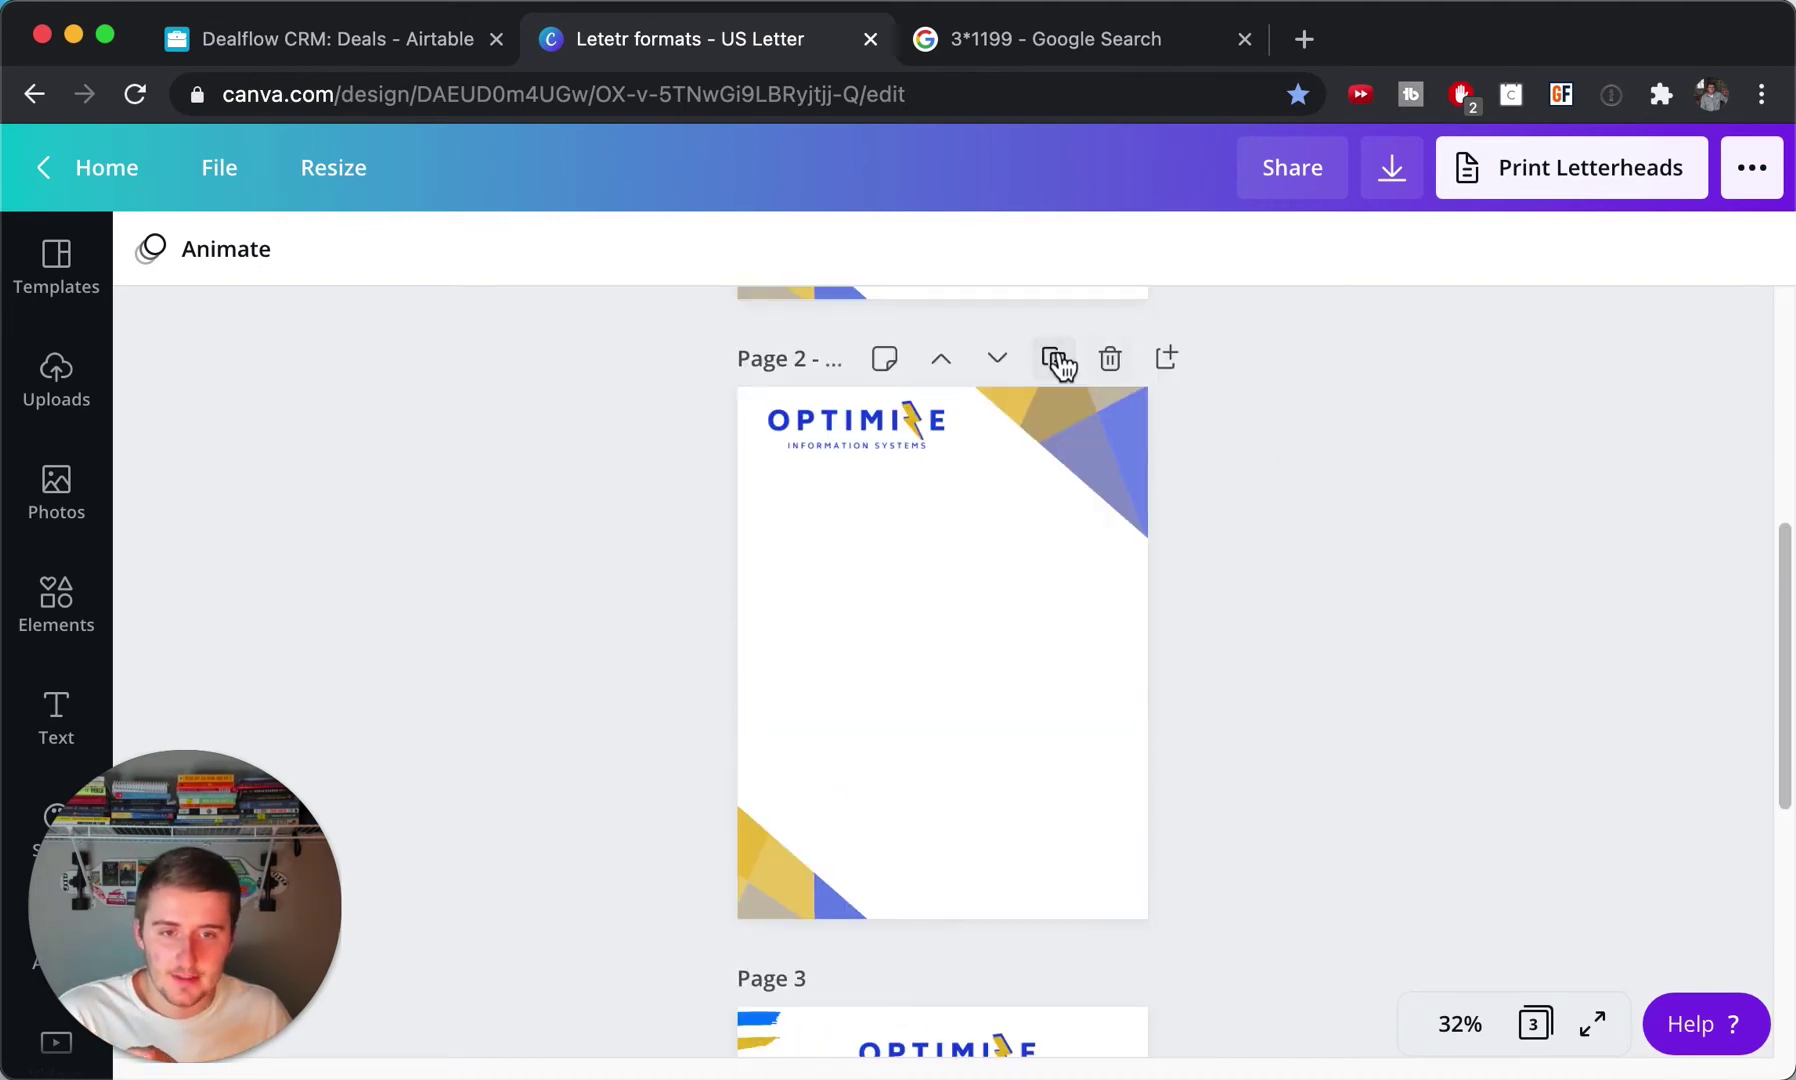
Set the Canva download to Page 2 only, then return to Airtable.
{"action": "left_click", "coordinate": [1755, 178]}
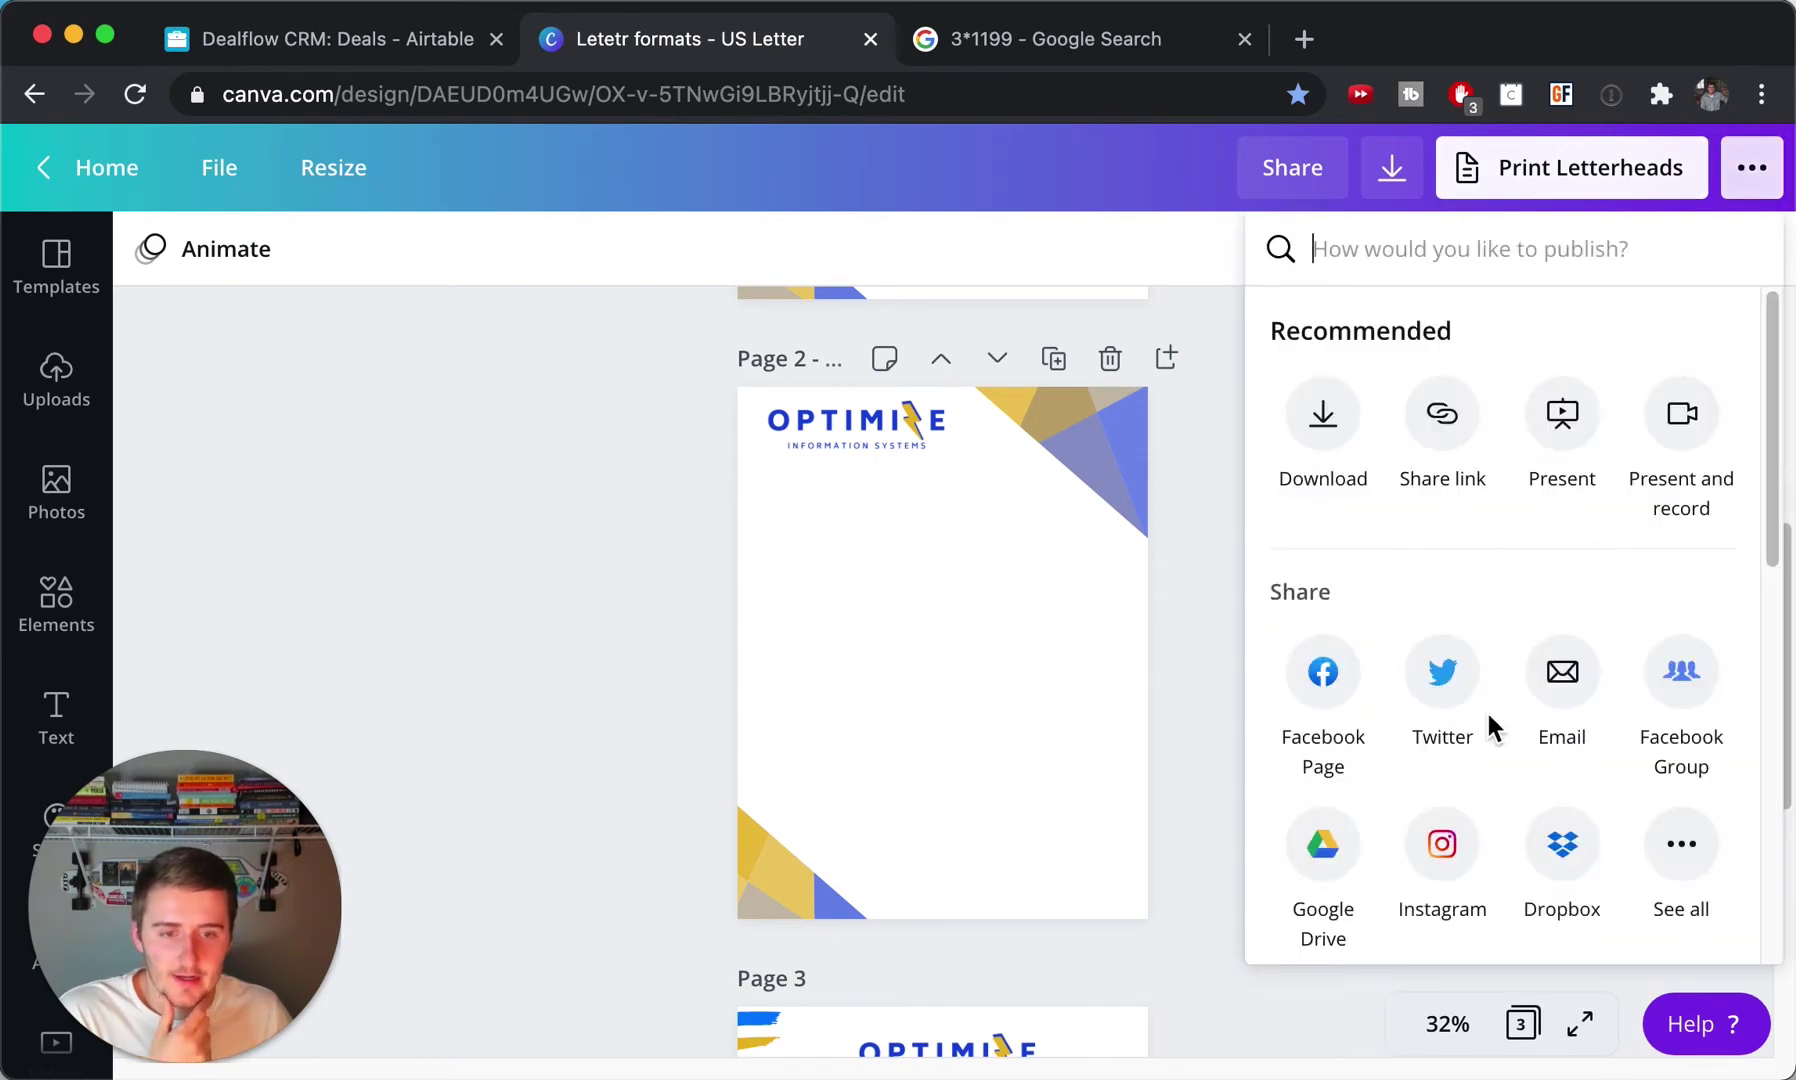
{"action": "left_click", "coordinate": [1360, 420]}
{"action": "left_click", "coordinate": [1383, 730]}
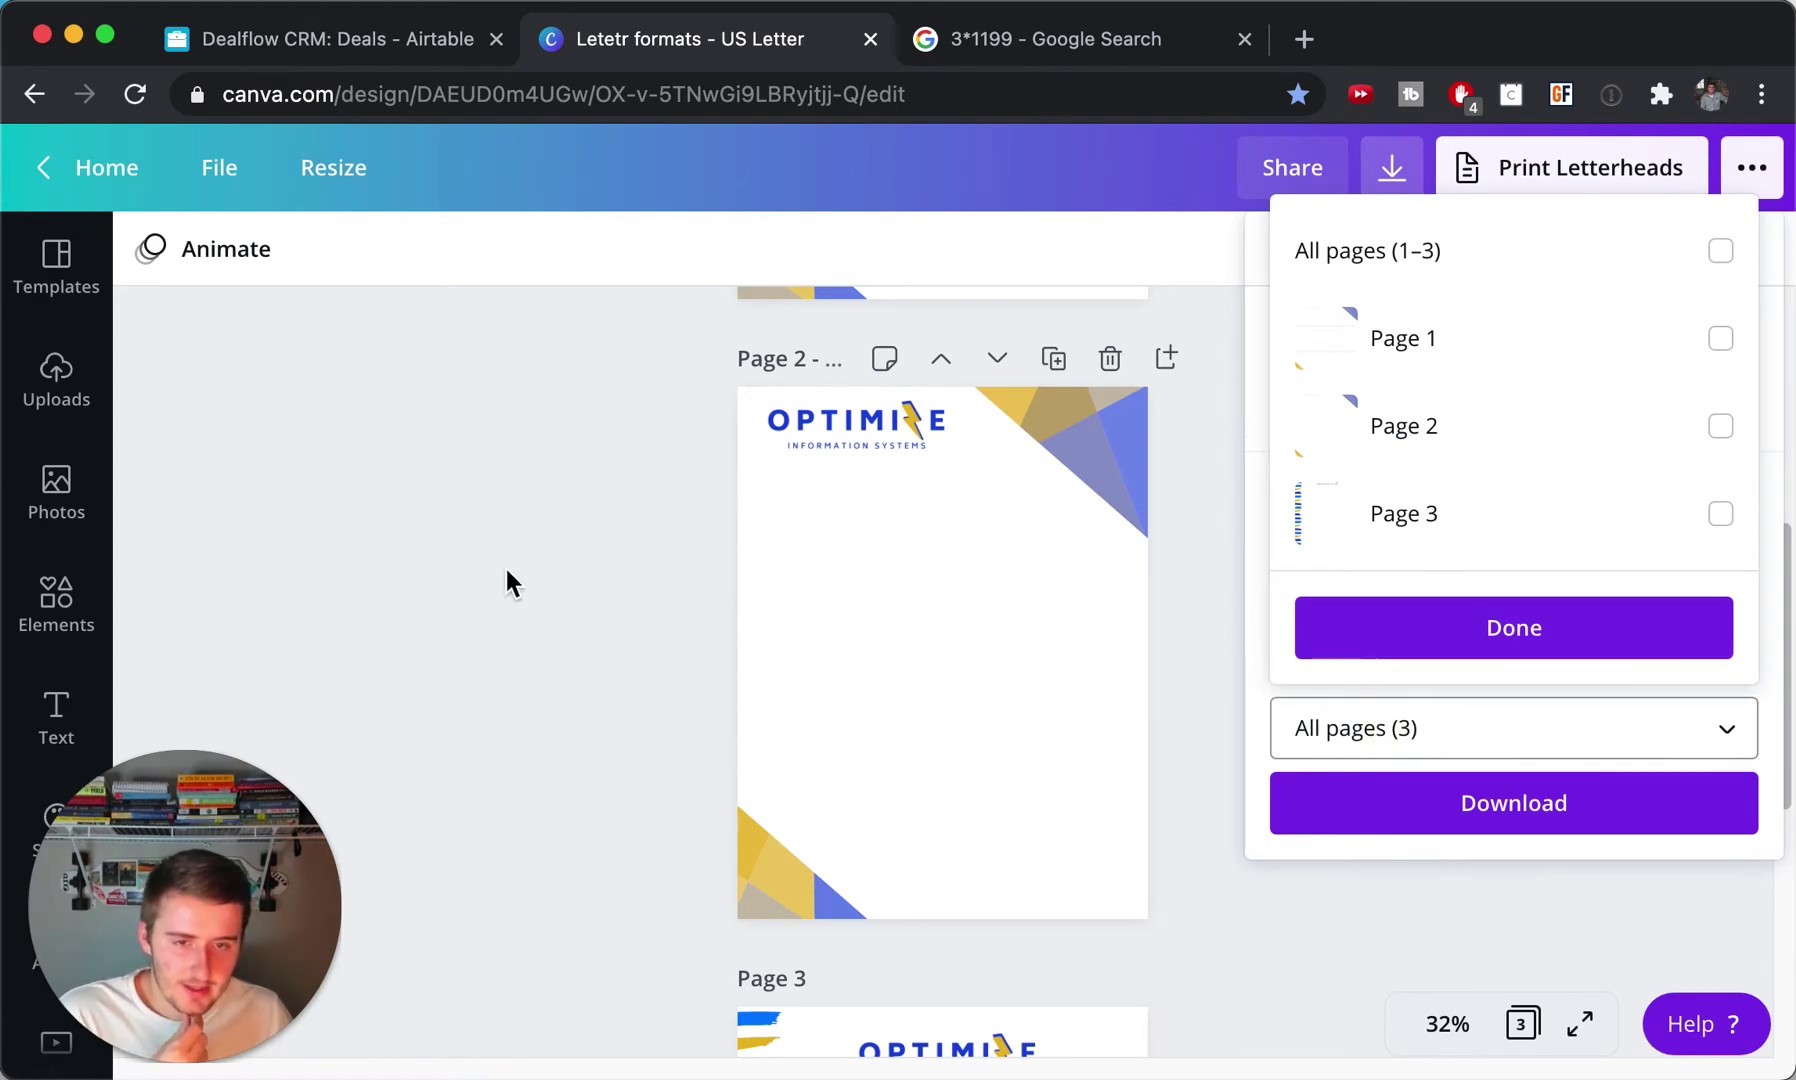
{"action": "left_click", "coordinate": [1403, 440]}
{"action": "left_click", "coordinate": [1420, 640]}
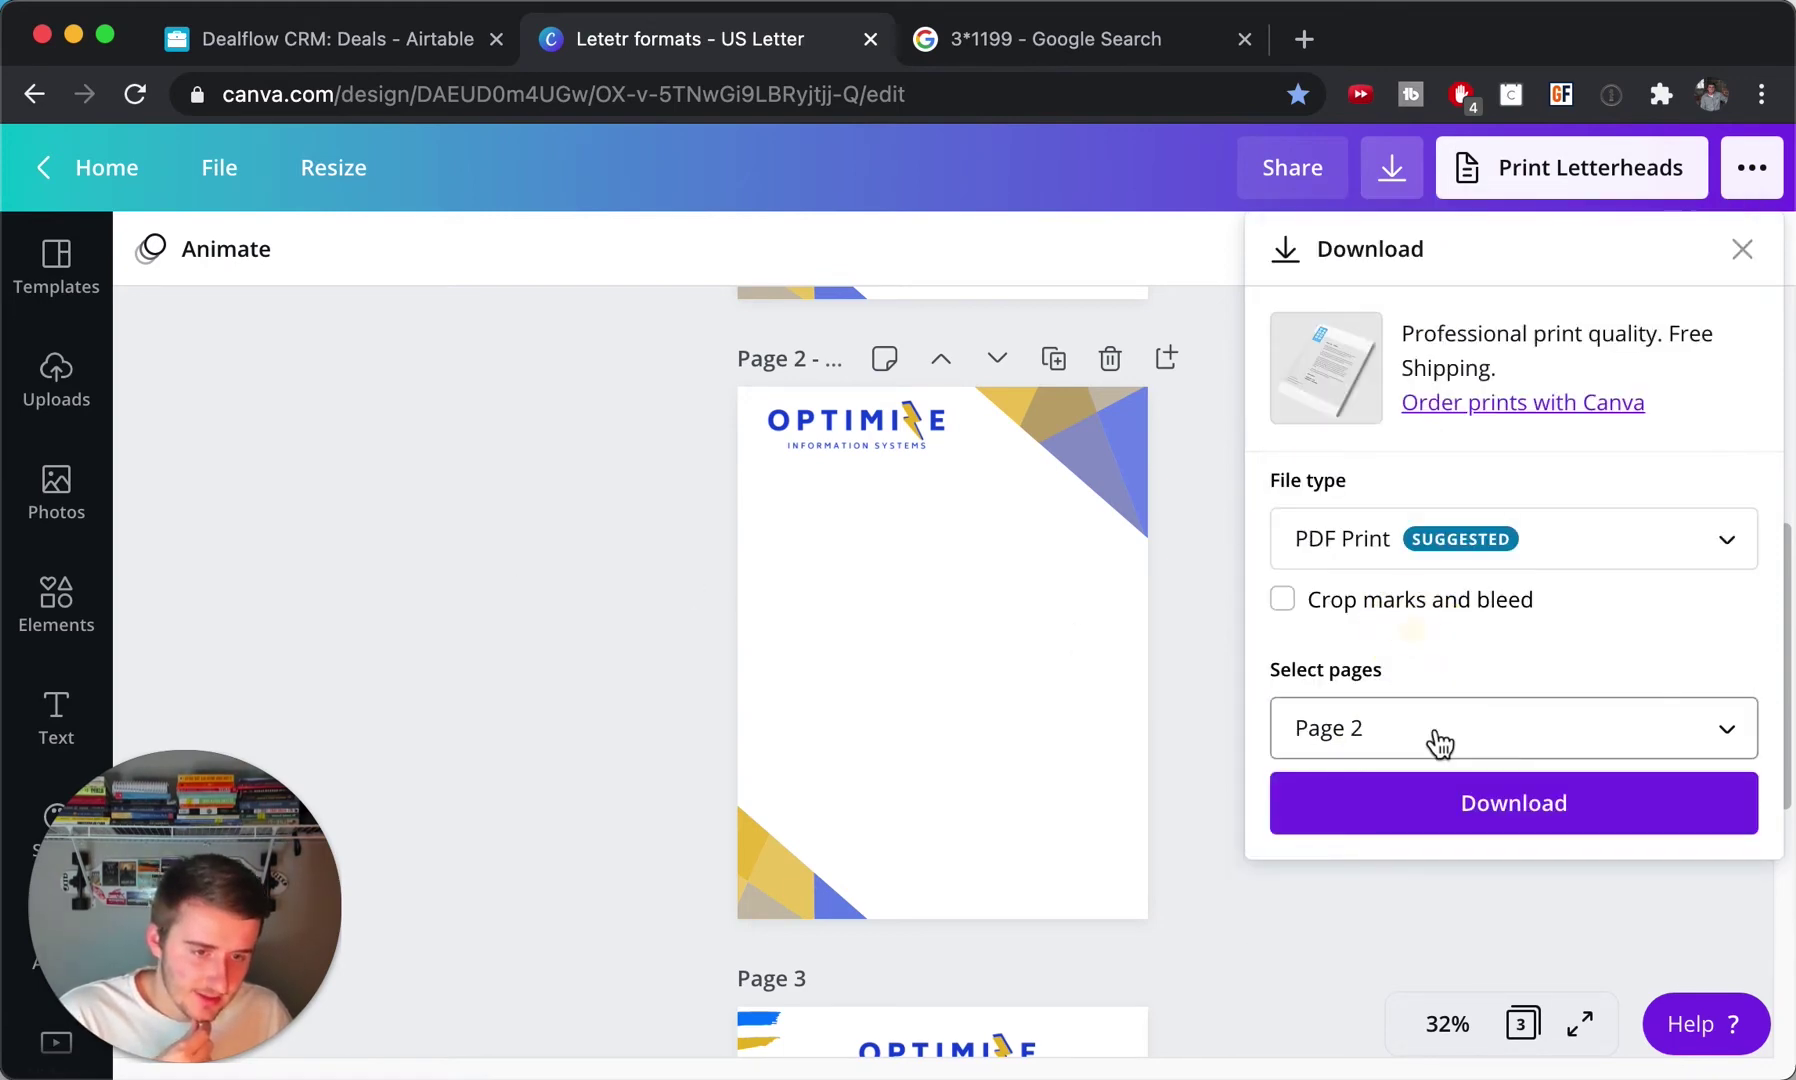
{"action": "left_click", "coordinate": [413, 47]}
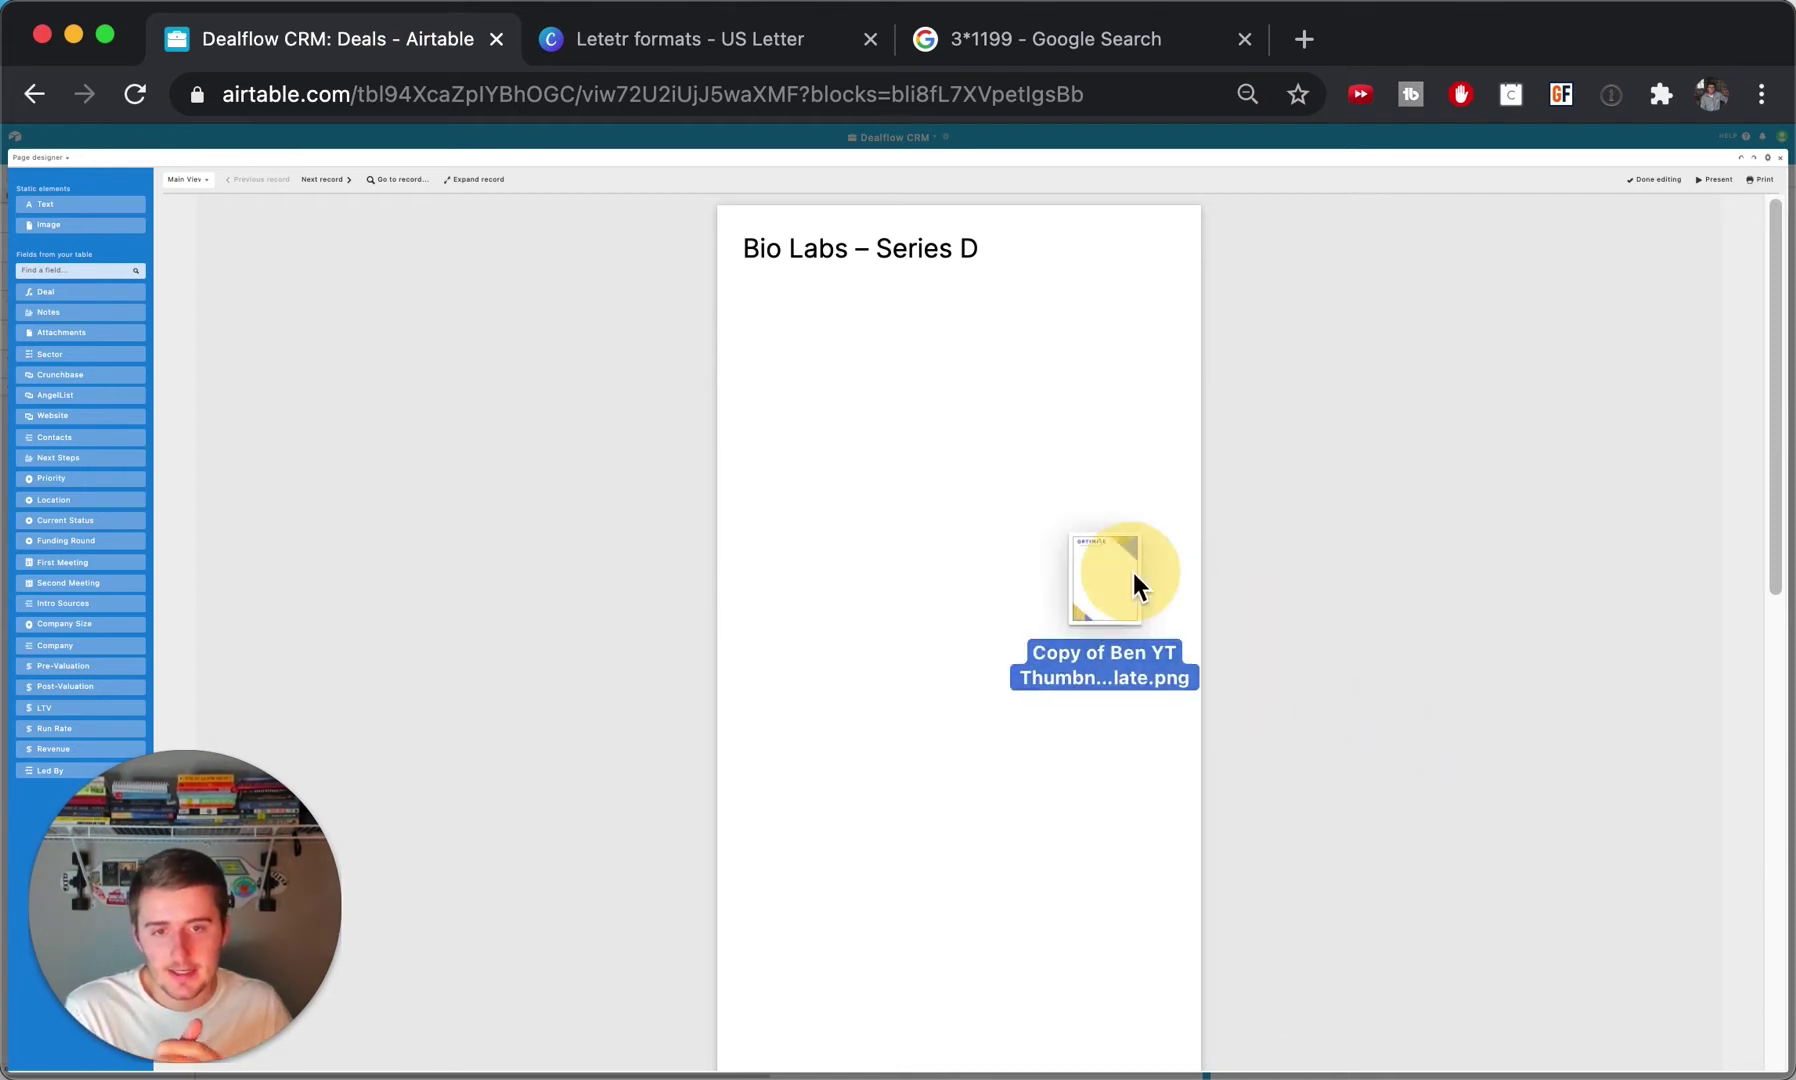
Drop the letterhead PNG onto the page canvas and close the full-screen designer.
{"action": "left_click_drag", "start_coordinate": [1131, 568], "coordinate": [965, 408]}
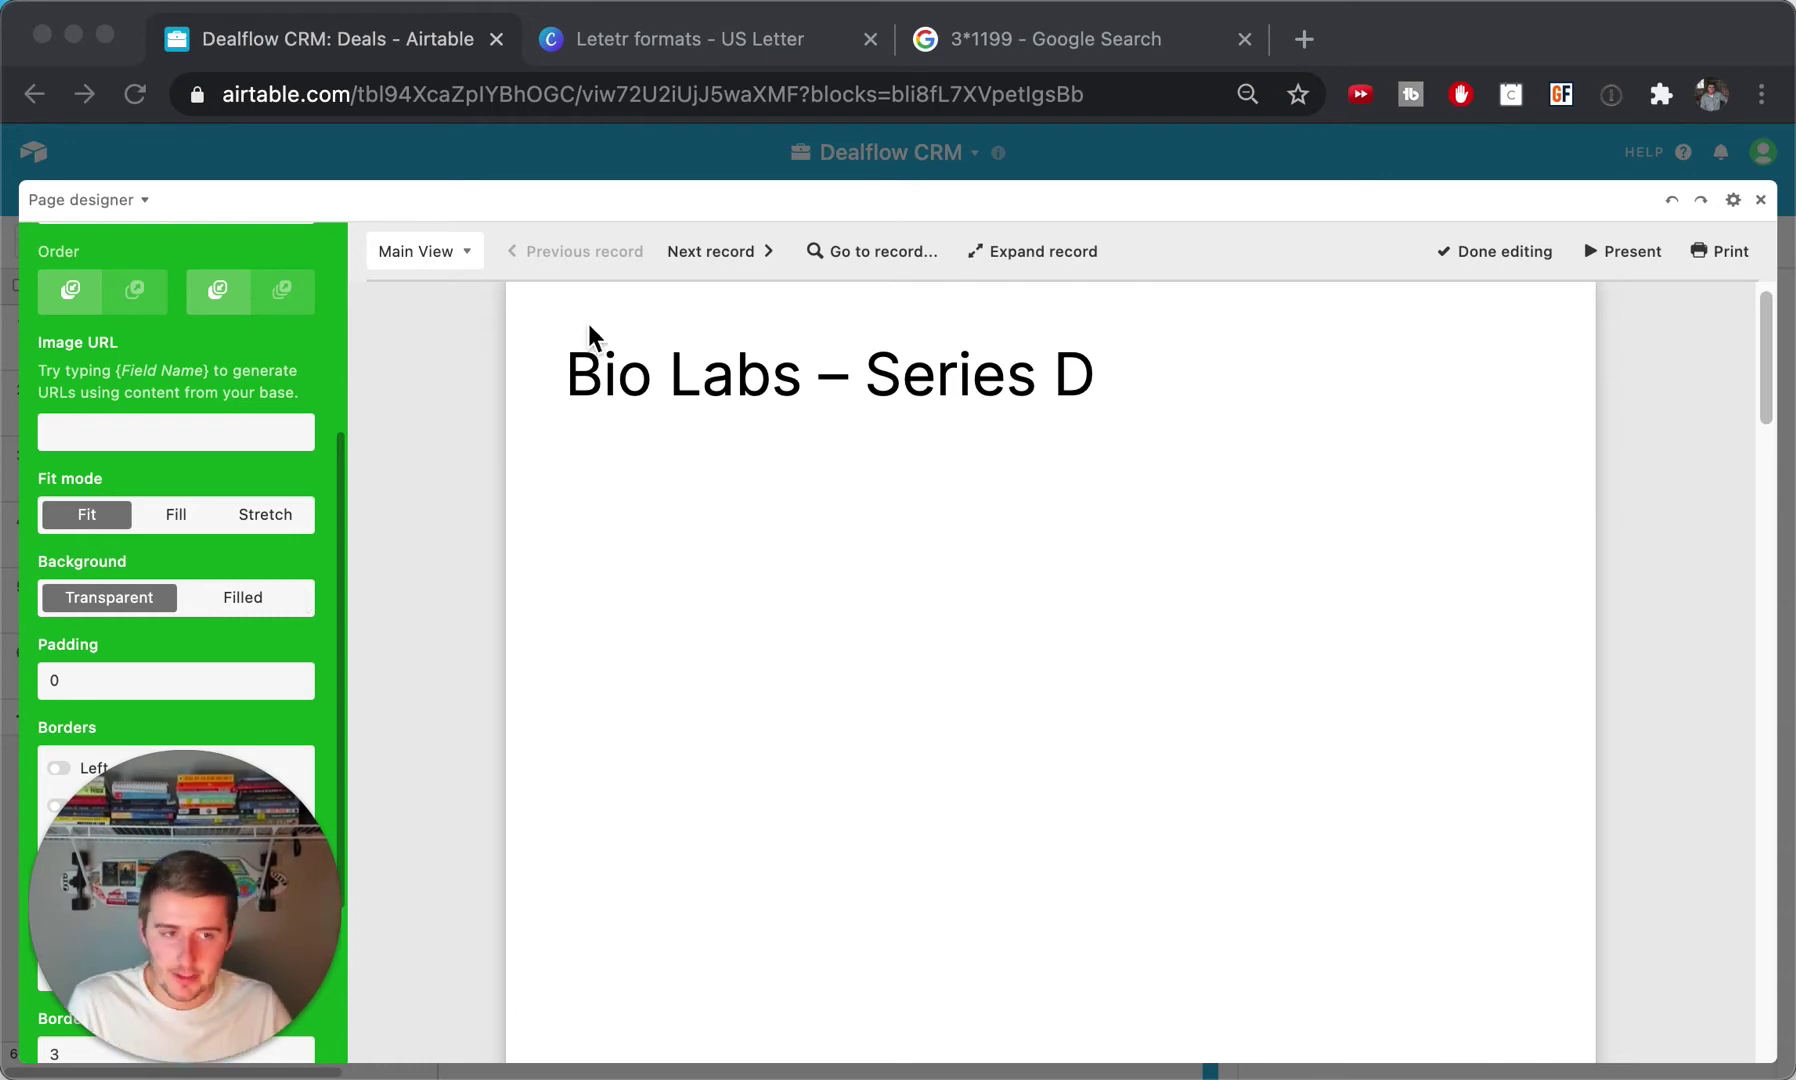
{"action": "left_click", "coordinate": [1761, 199]}
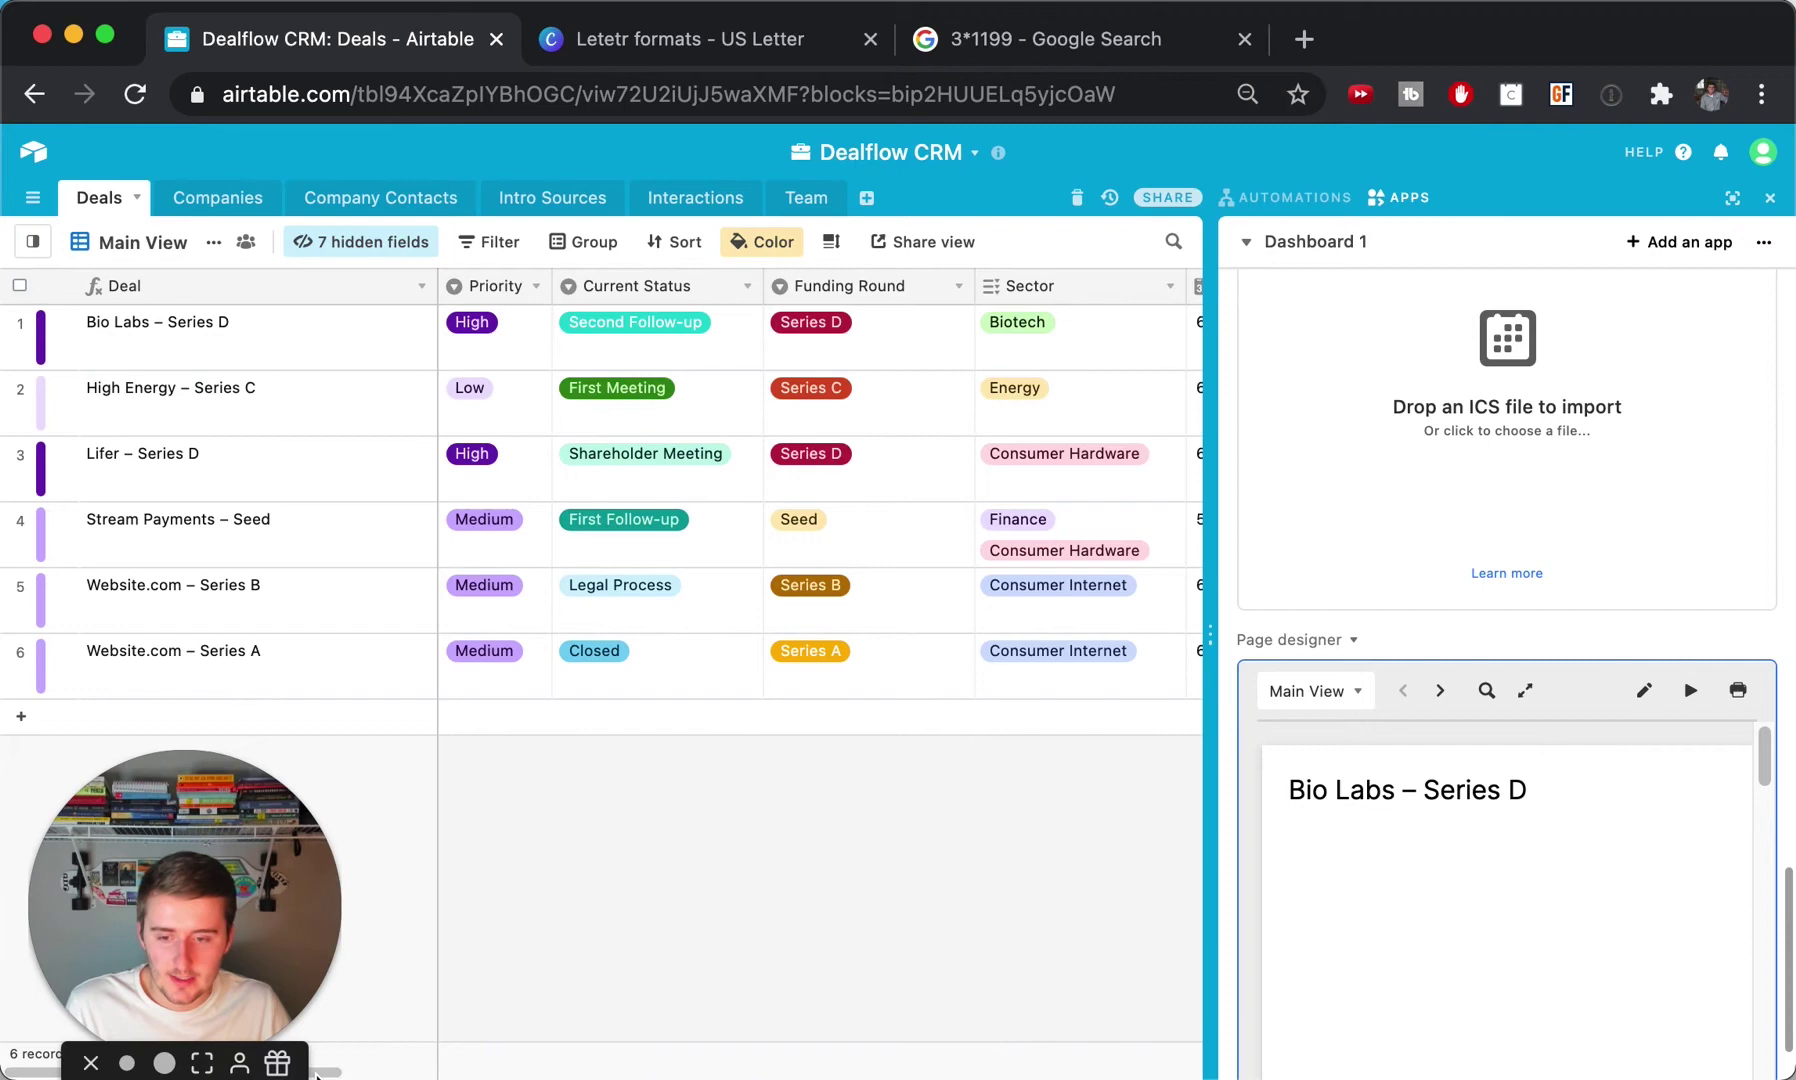
{"action": "left_click_drag", "start_coordinate": [268, 1052], "coordinate": [385, 1000]}
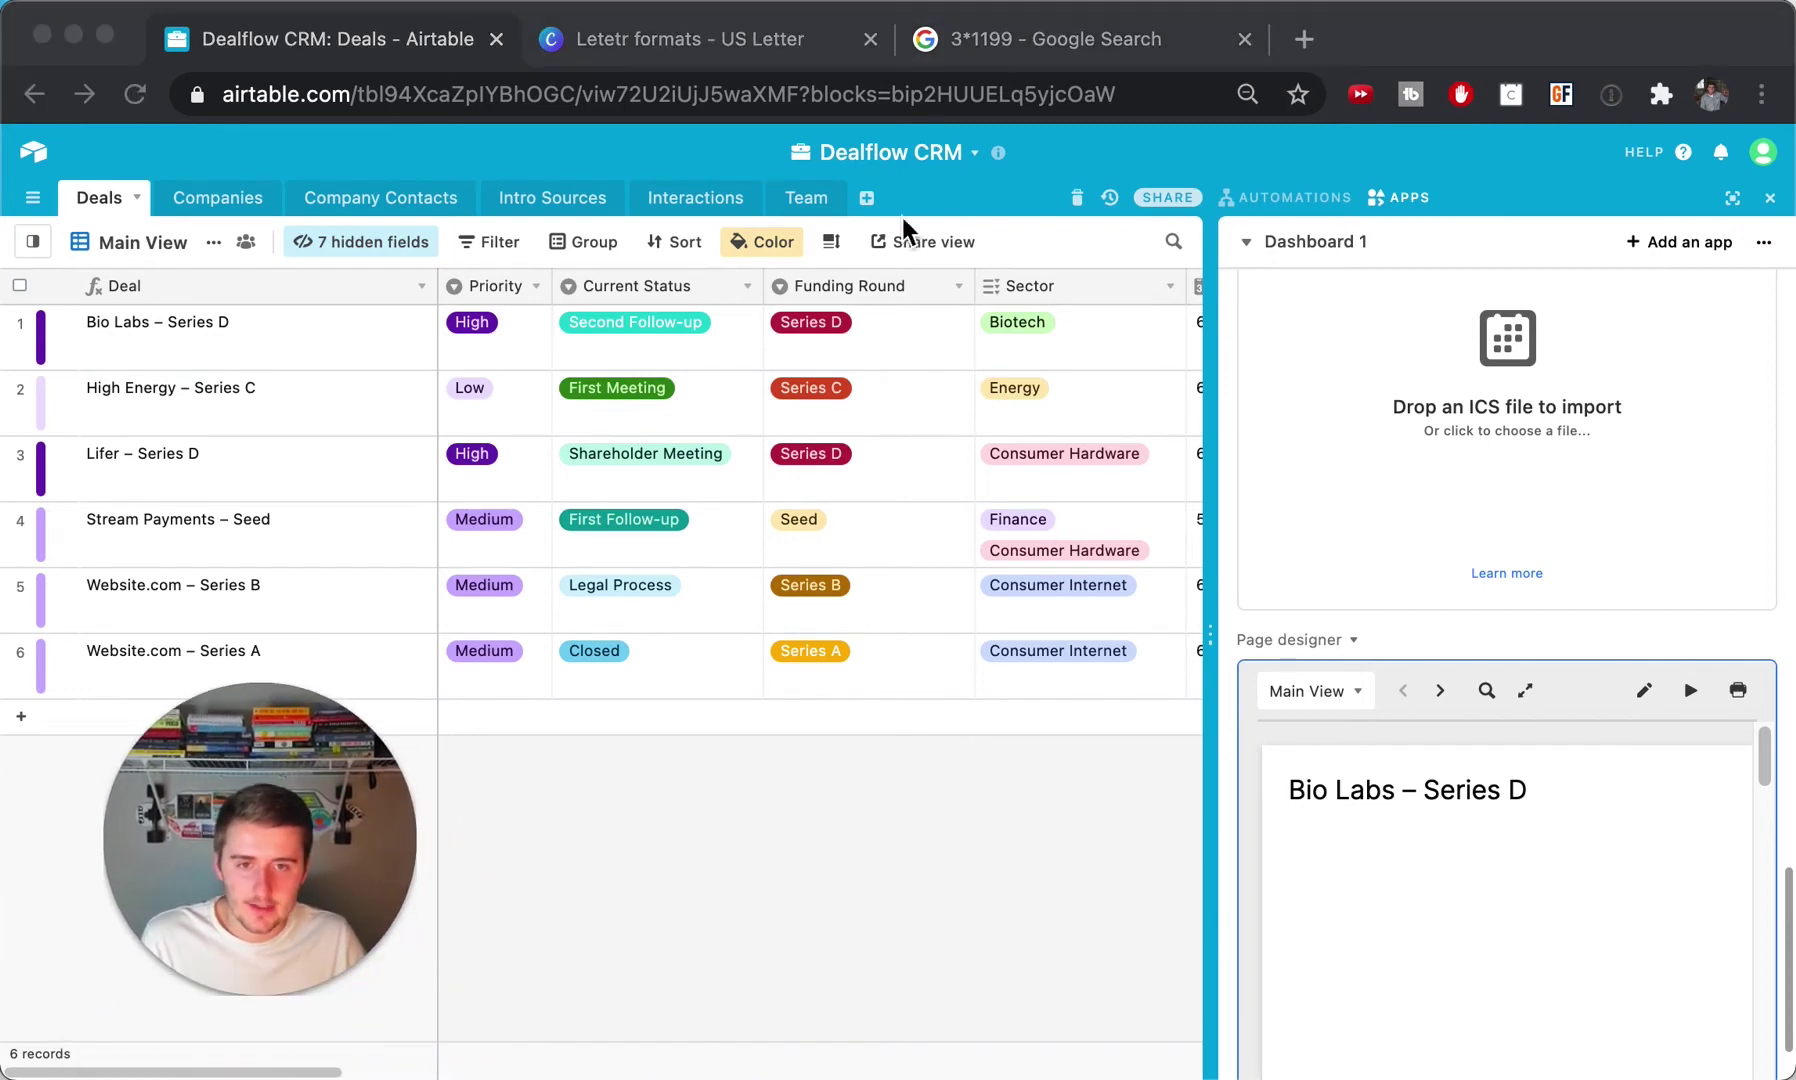
Create an empty table named Resources and attach the letterhead PNG to its first record.
{"action": "left_click", "coordinate": [866, 197]}
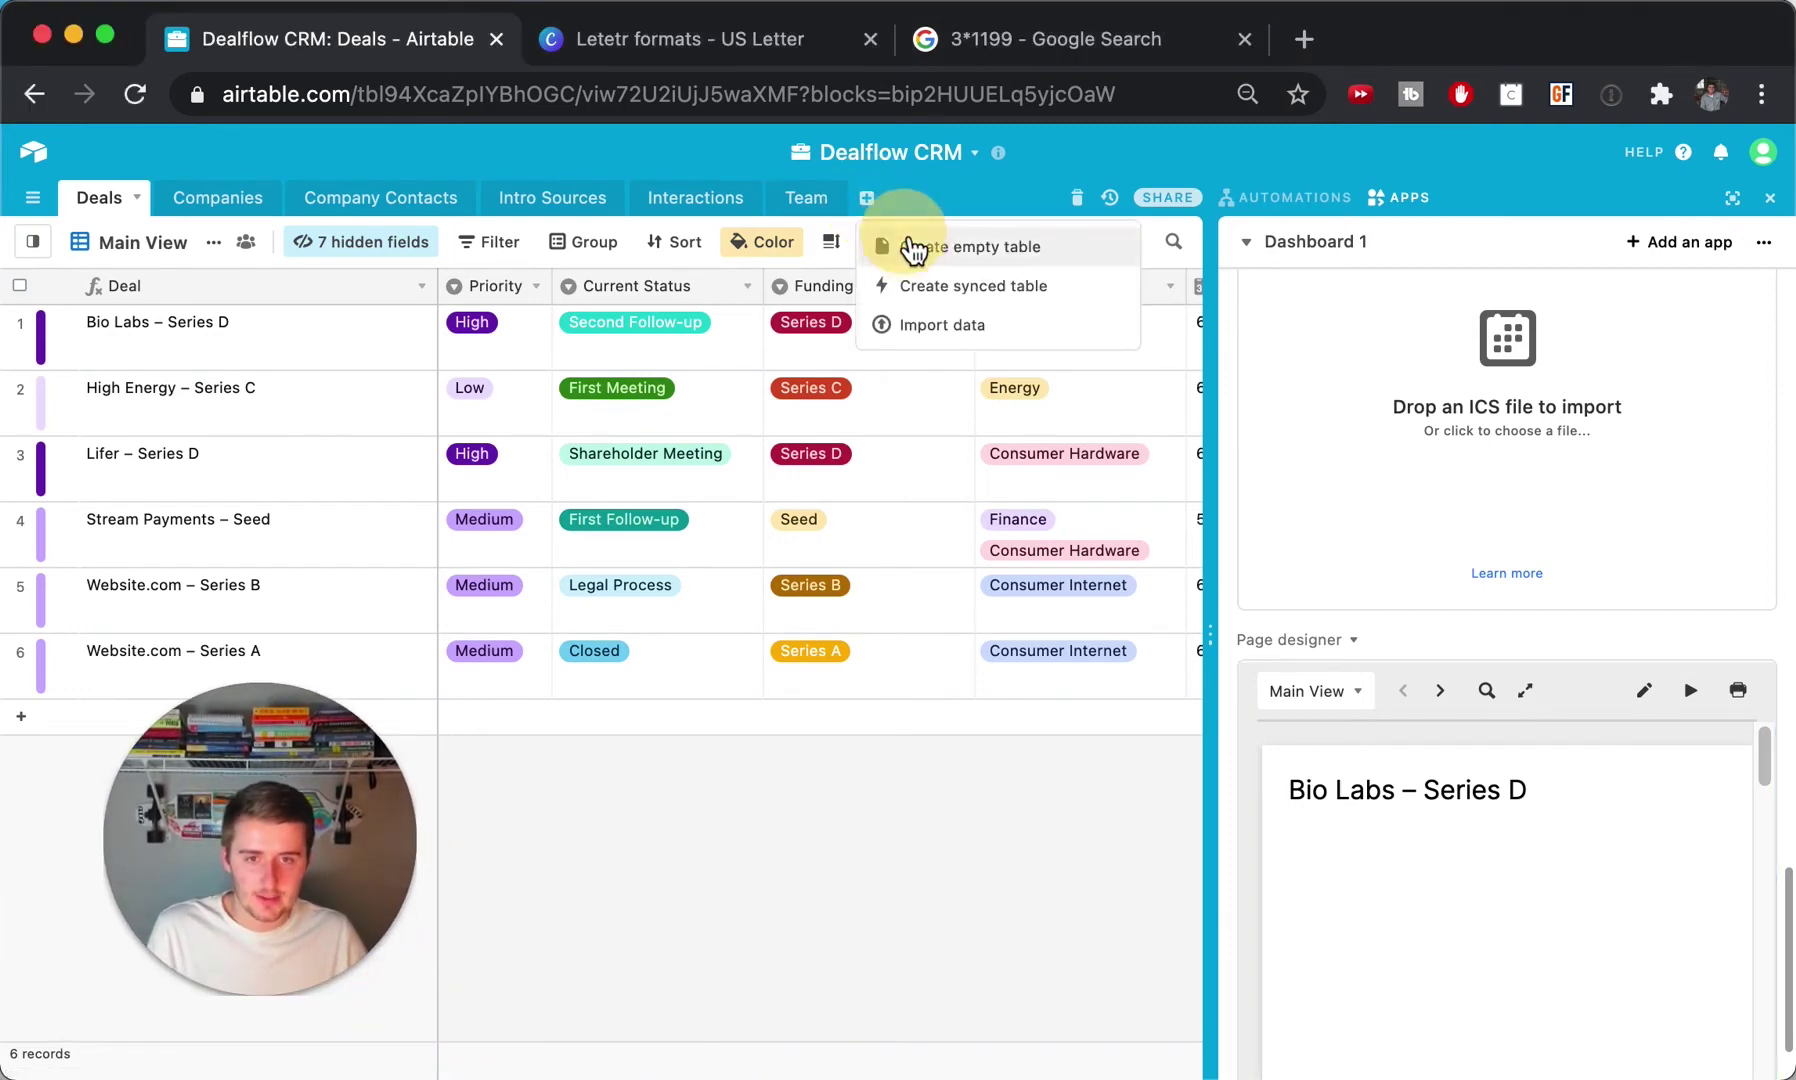
{"action": "left_click", "coordinate": [910, 247]}
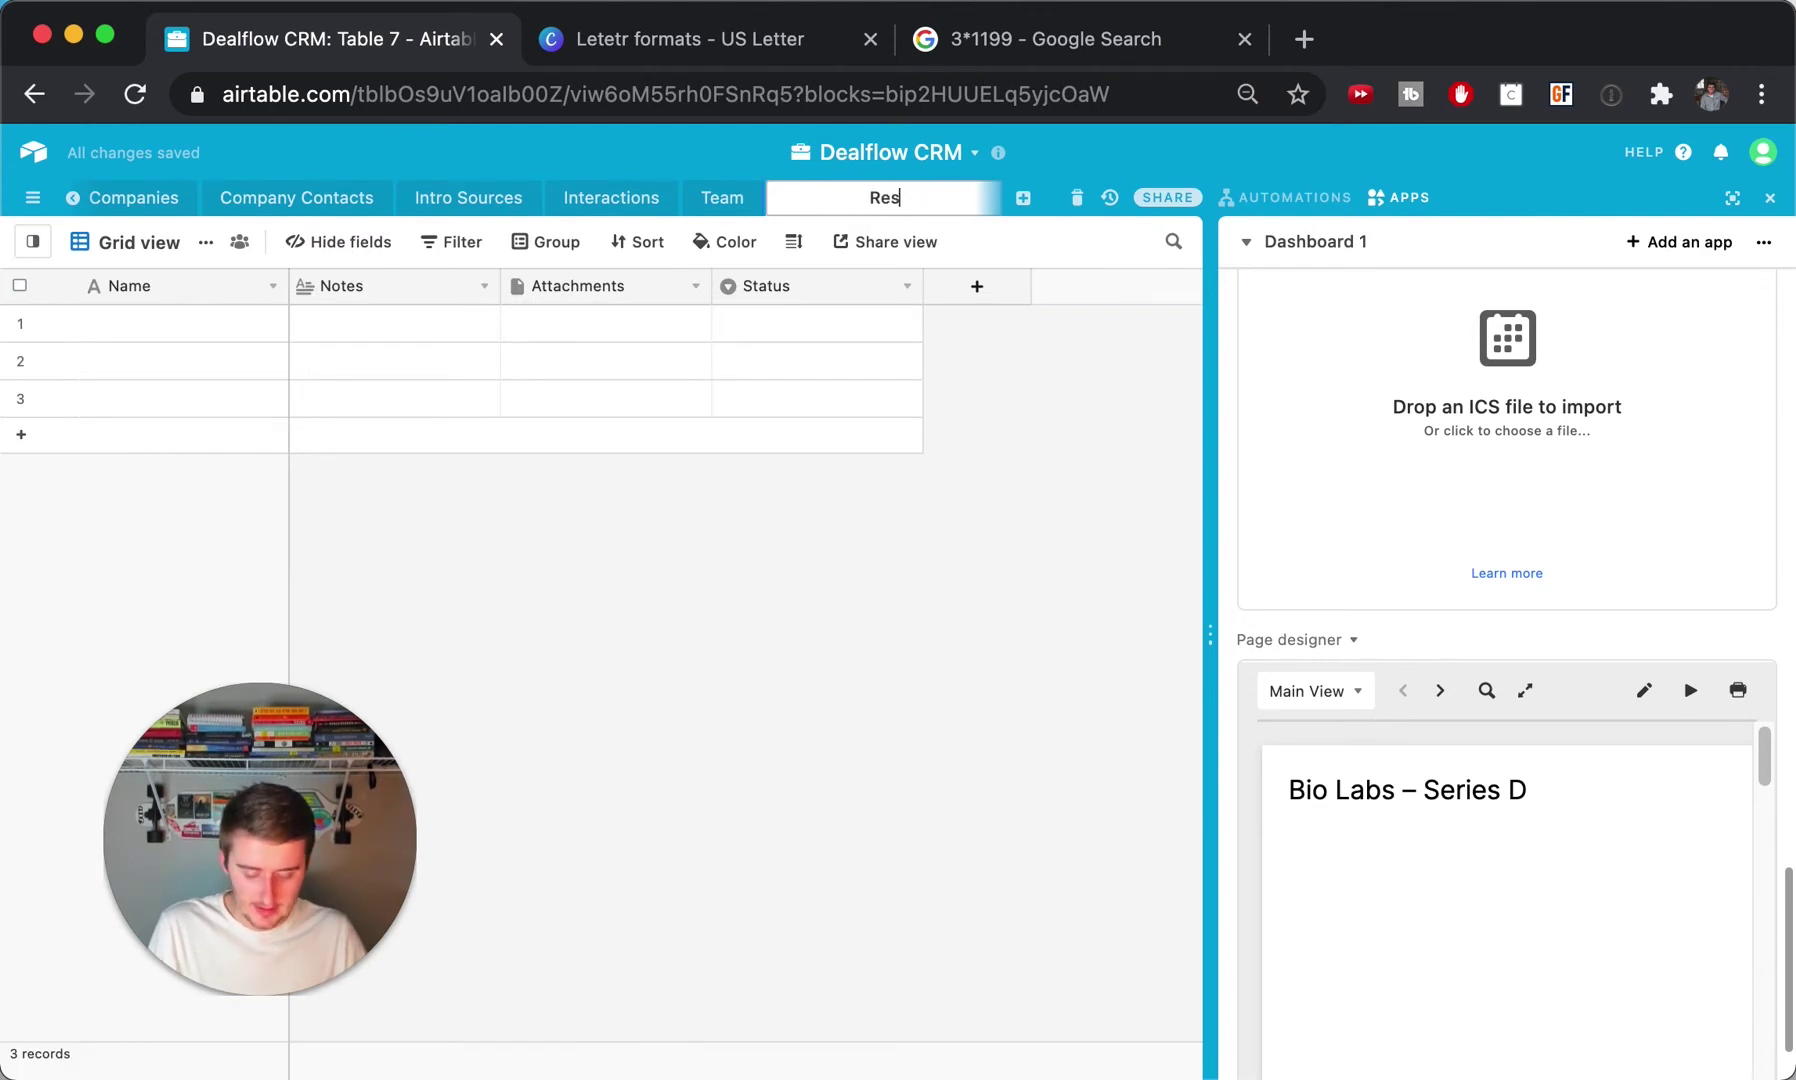
{"action": "type", "text": "Resources"}
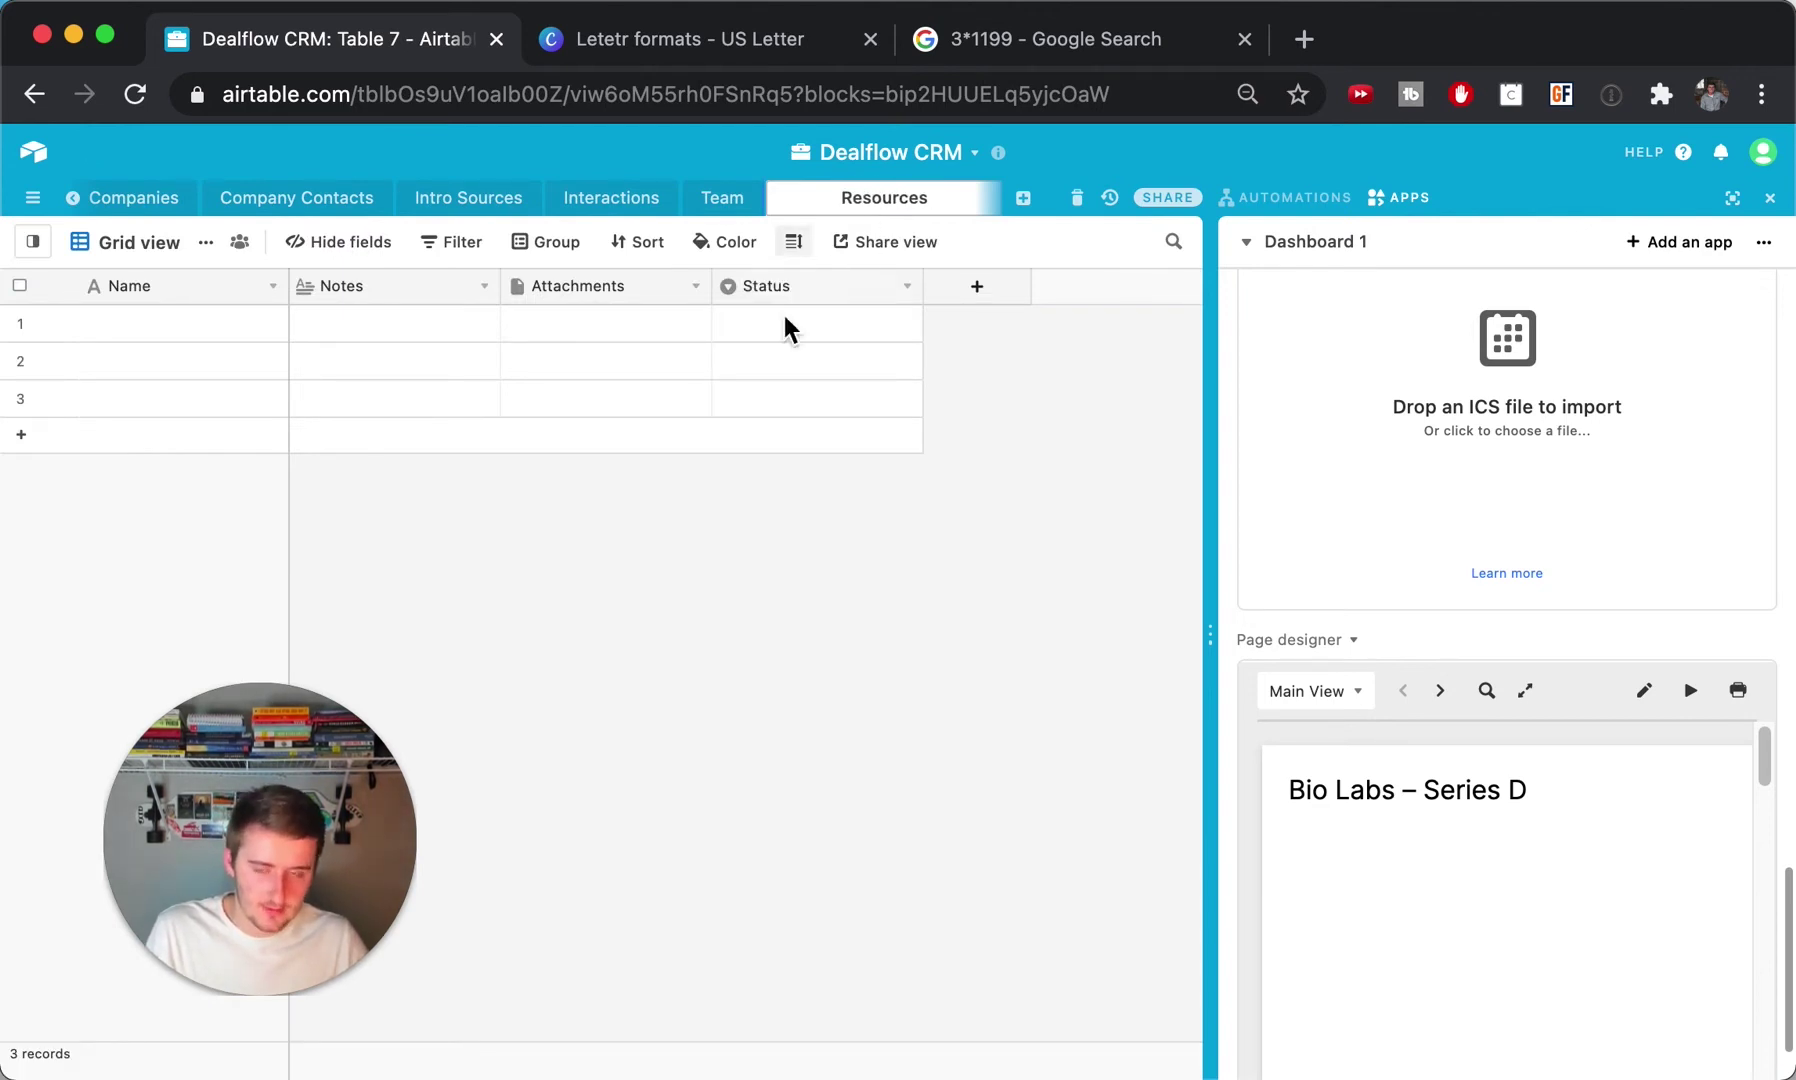
{"action": "left_click", "coordinate": [642, 540]}
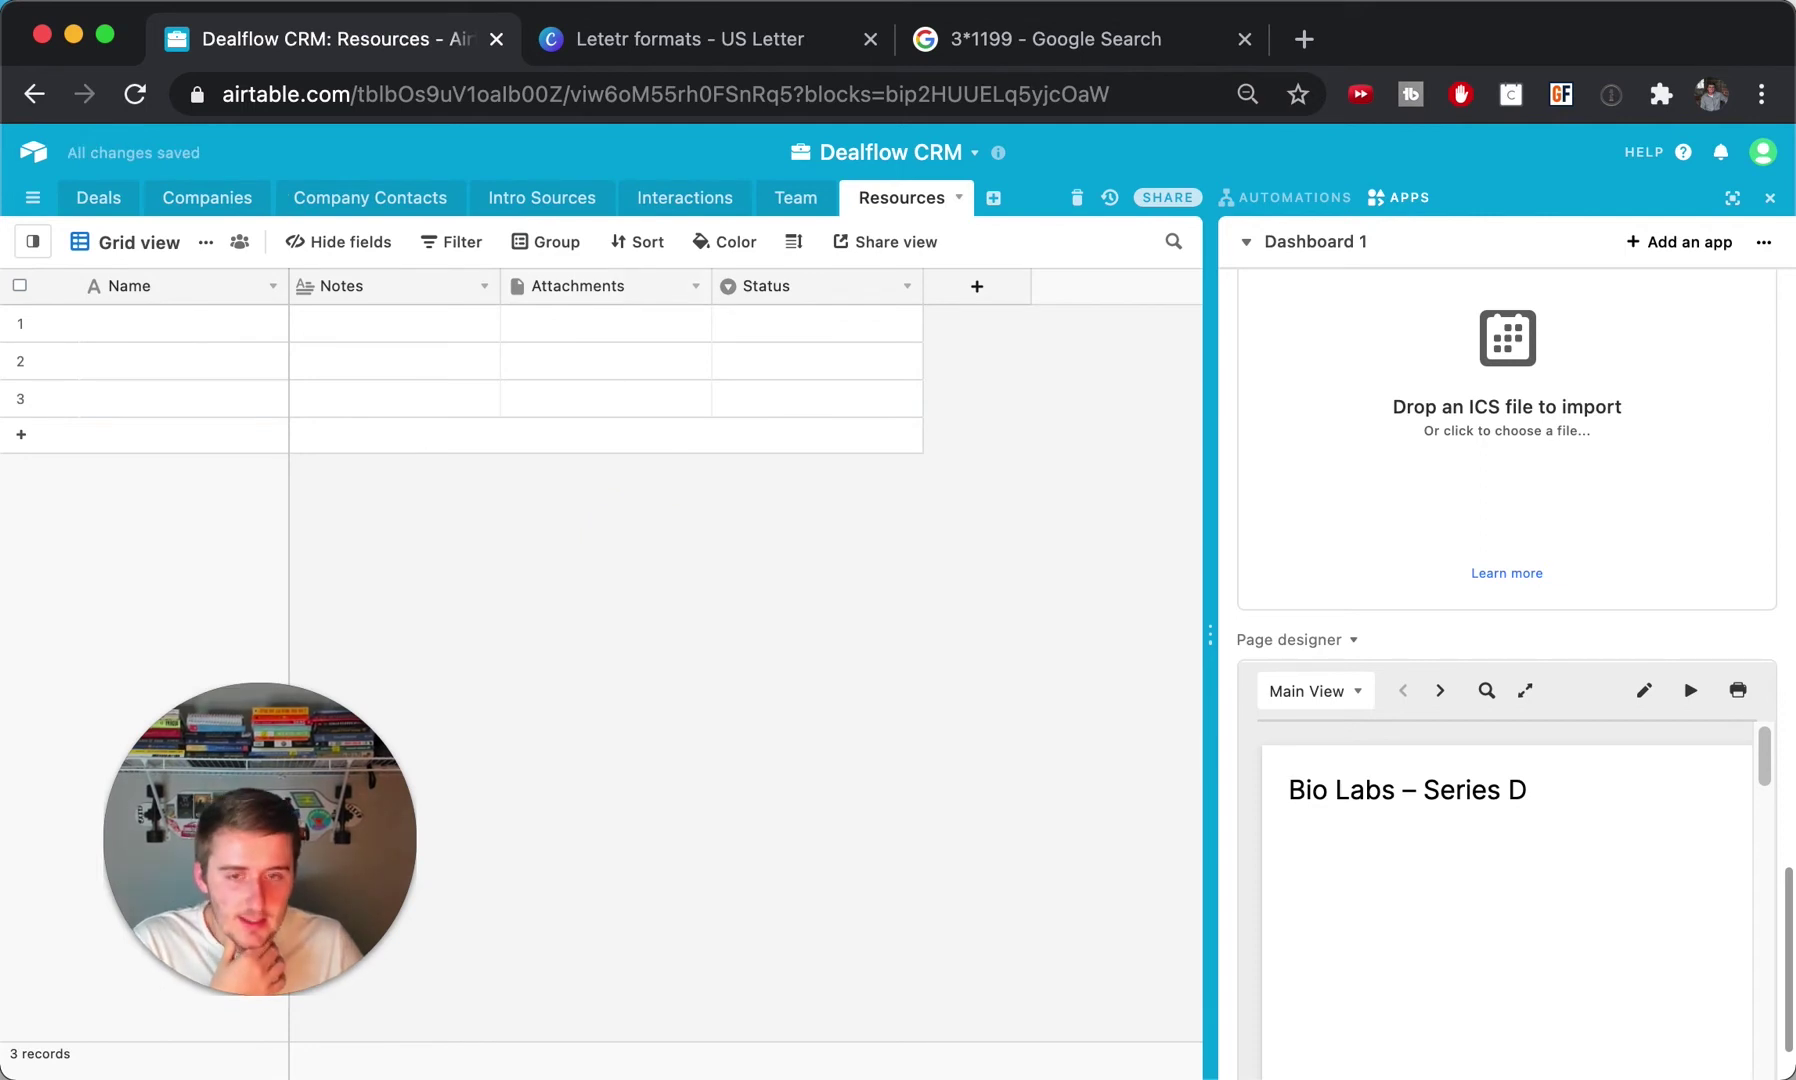
{"action": "left_click_drag", "start_coordinate": [578, 309], "coordinate": [556, 304]}
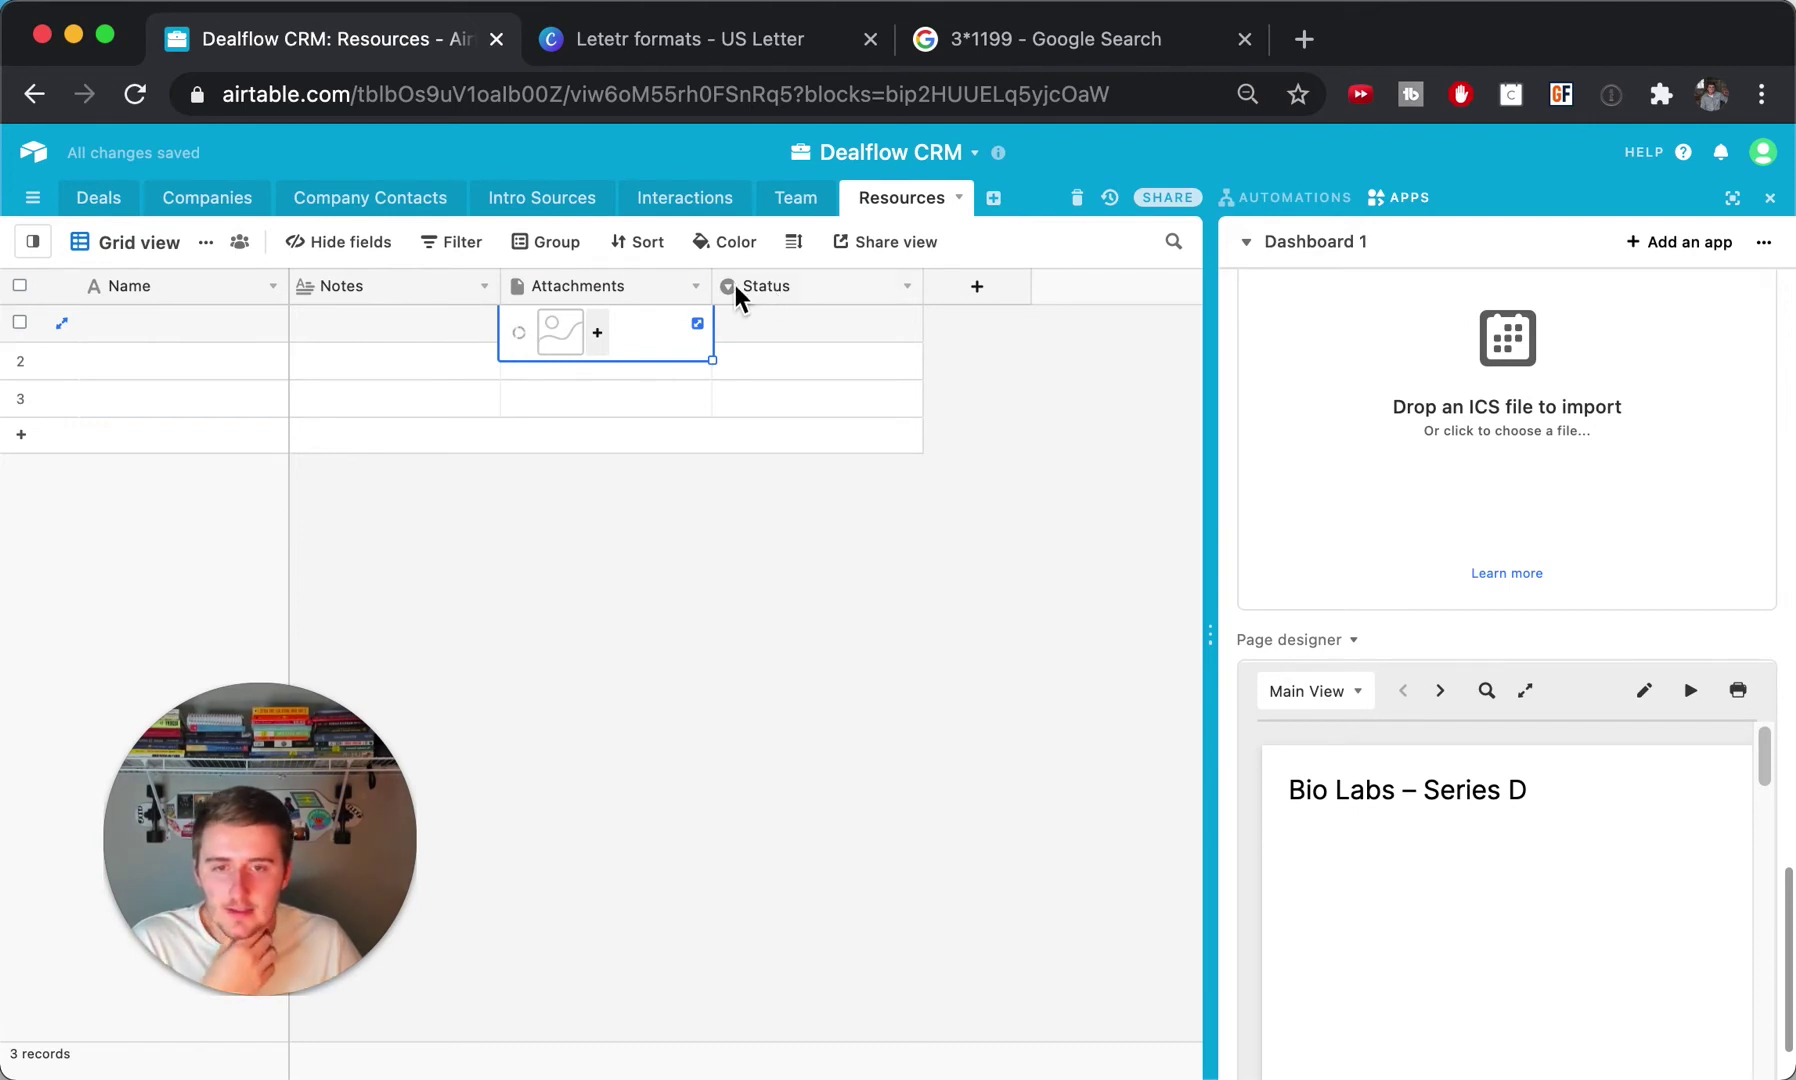
Insert a URL formula field right of Attachments with the formula Attachments.
{"action": "left_click", "coordinate": [696, 286]}
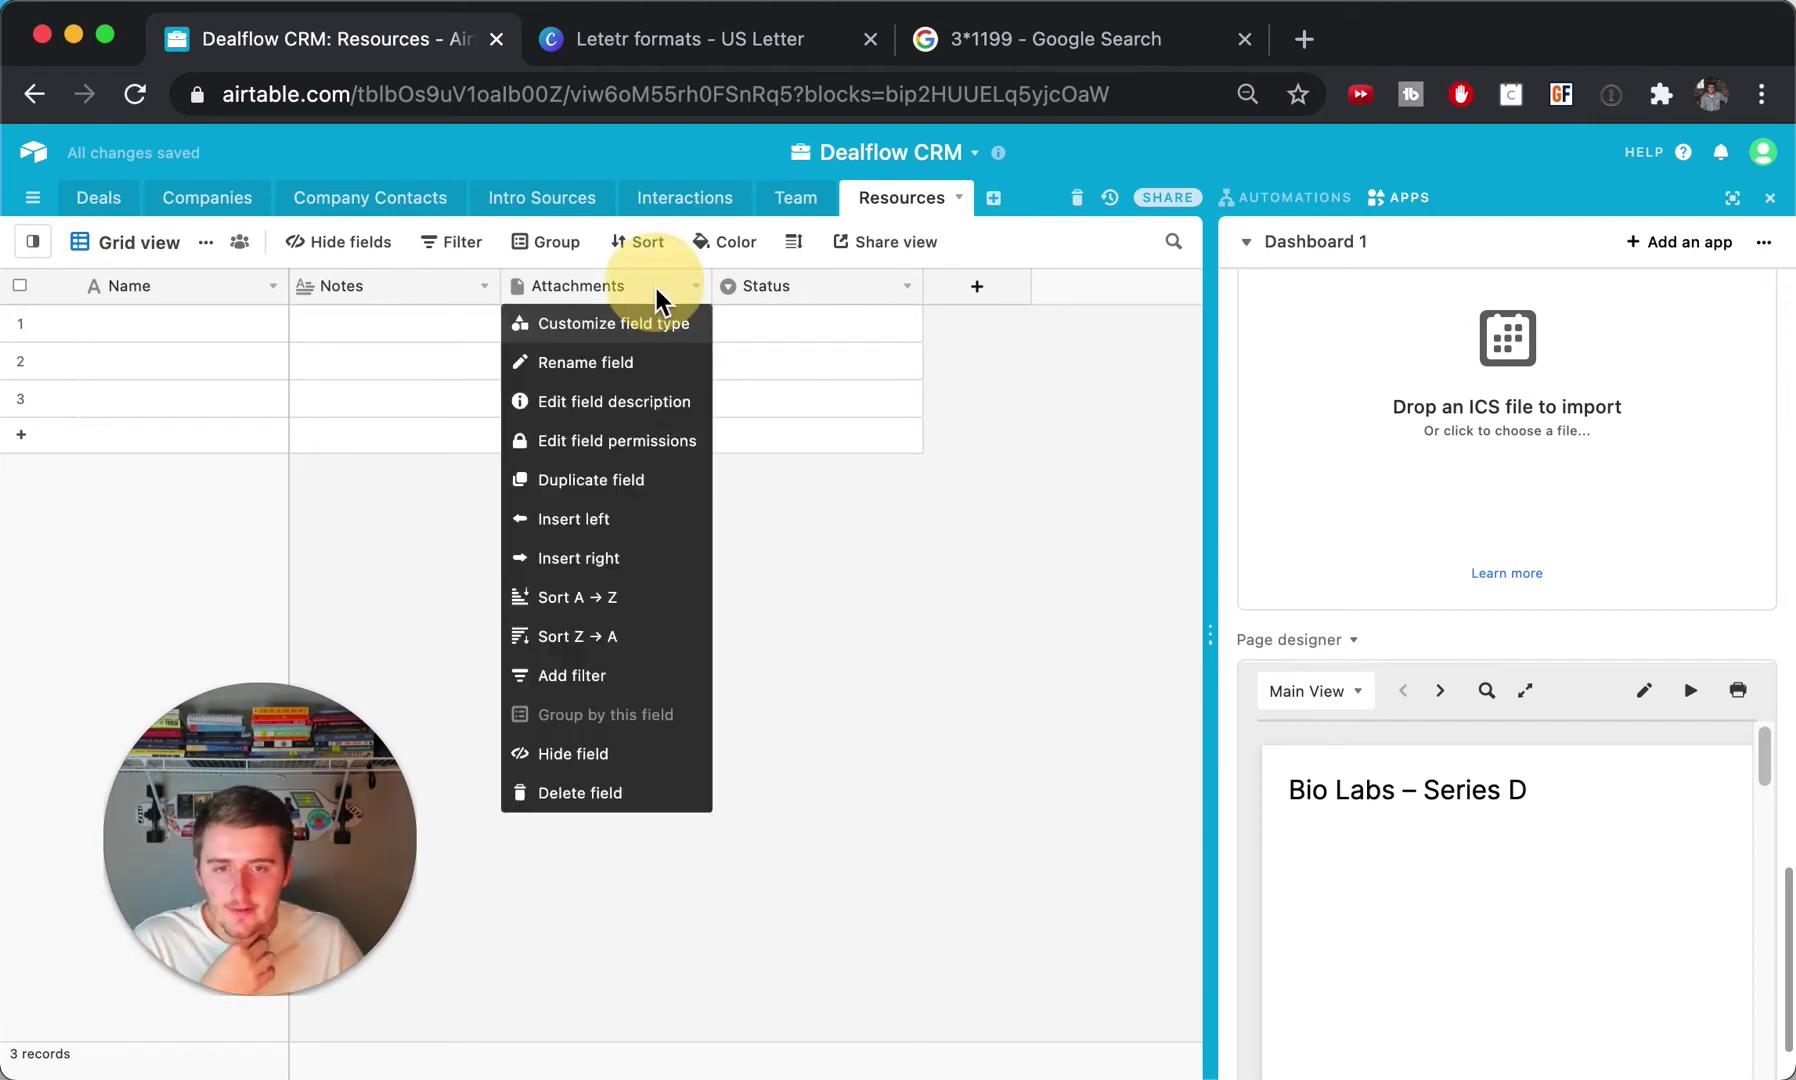
{"action": "left_click", "coordinate": [640, 560]}
{"action": "scroll", "coordinate": [1036, 702], "scroll_direction": "down", "scroll_amount": 5}
{"action": "left_click", "coordinate": [850, 446]}
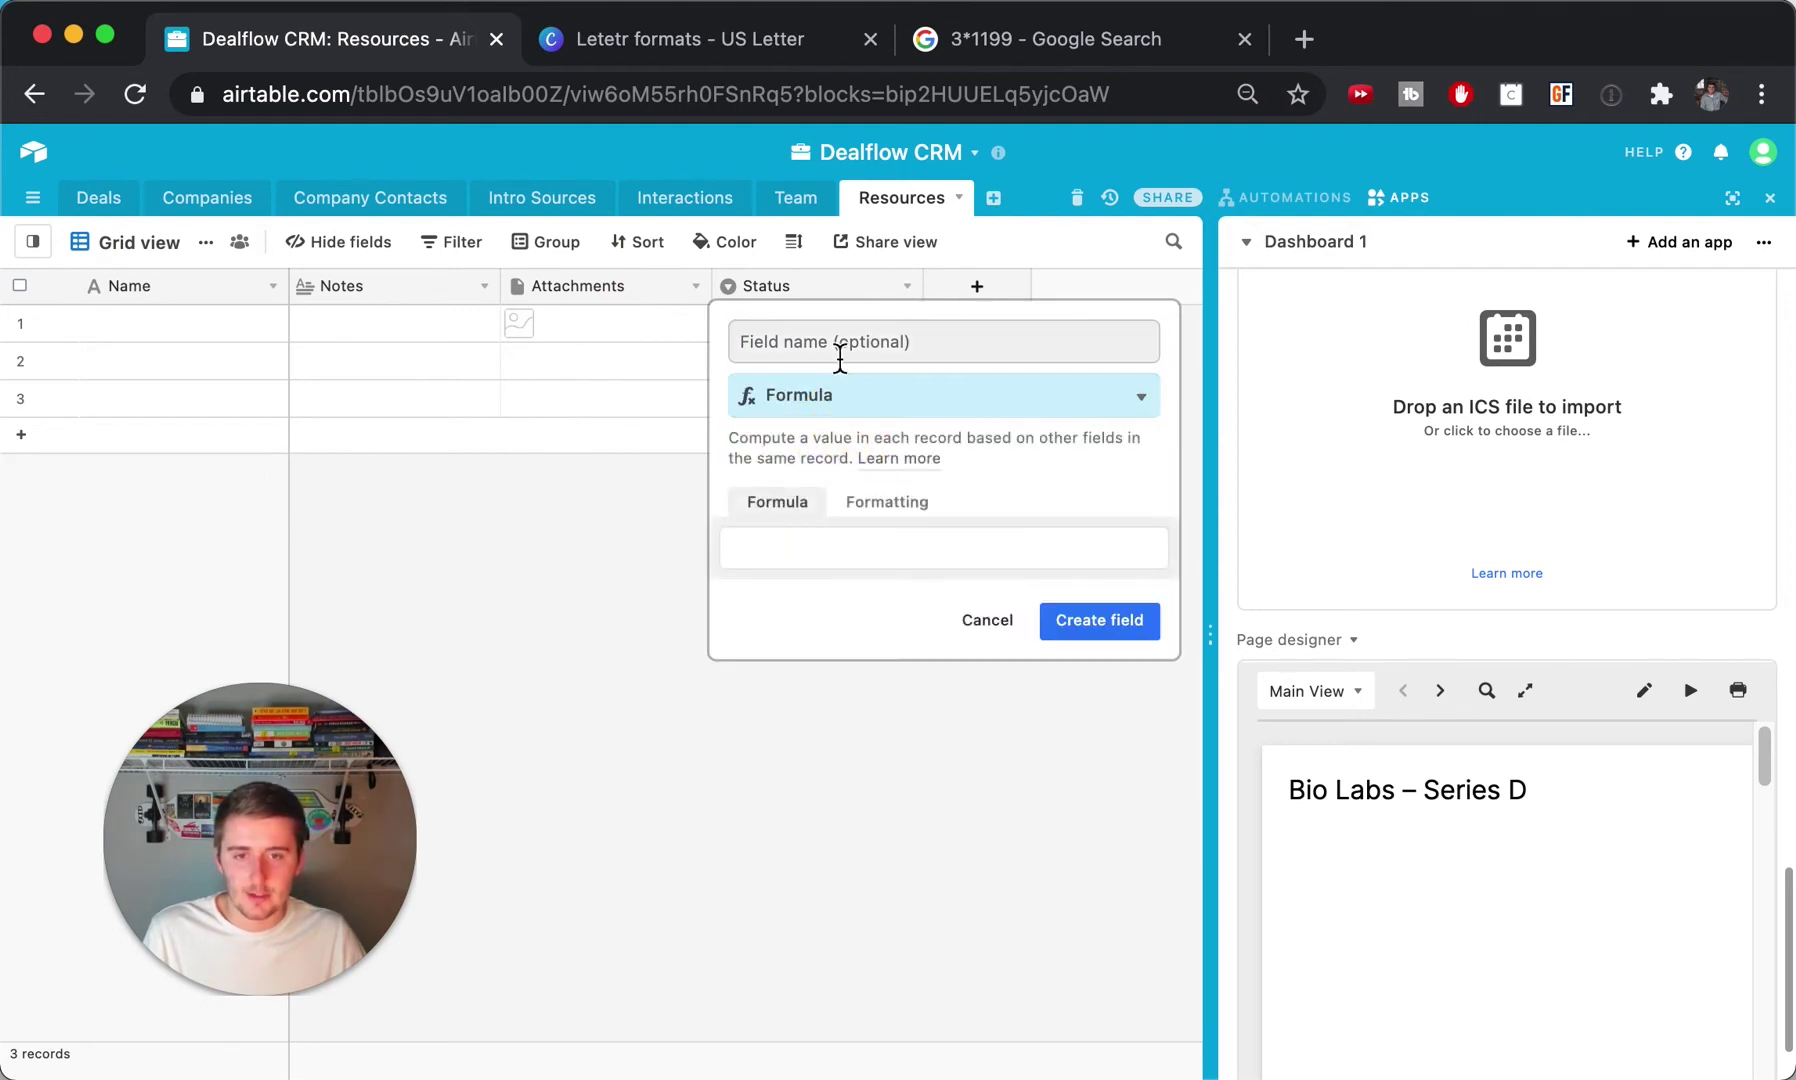
{"action": "left_click", "coordinate": [840, 358]}
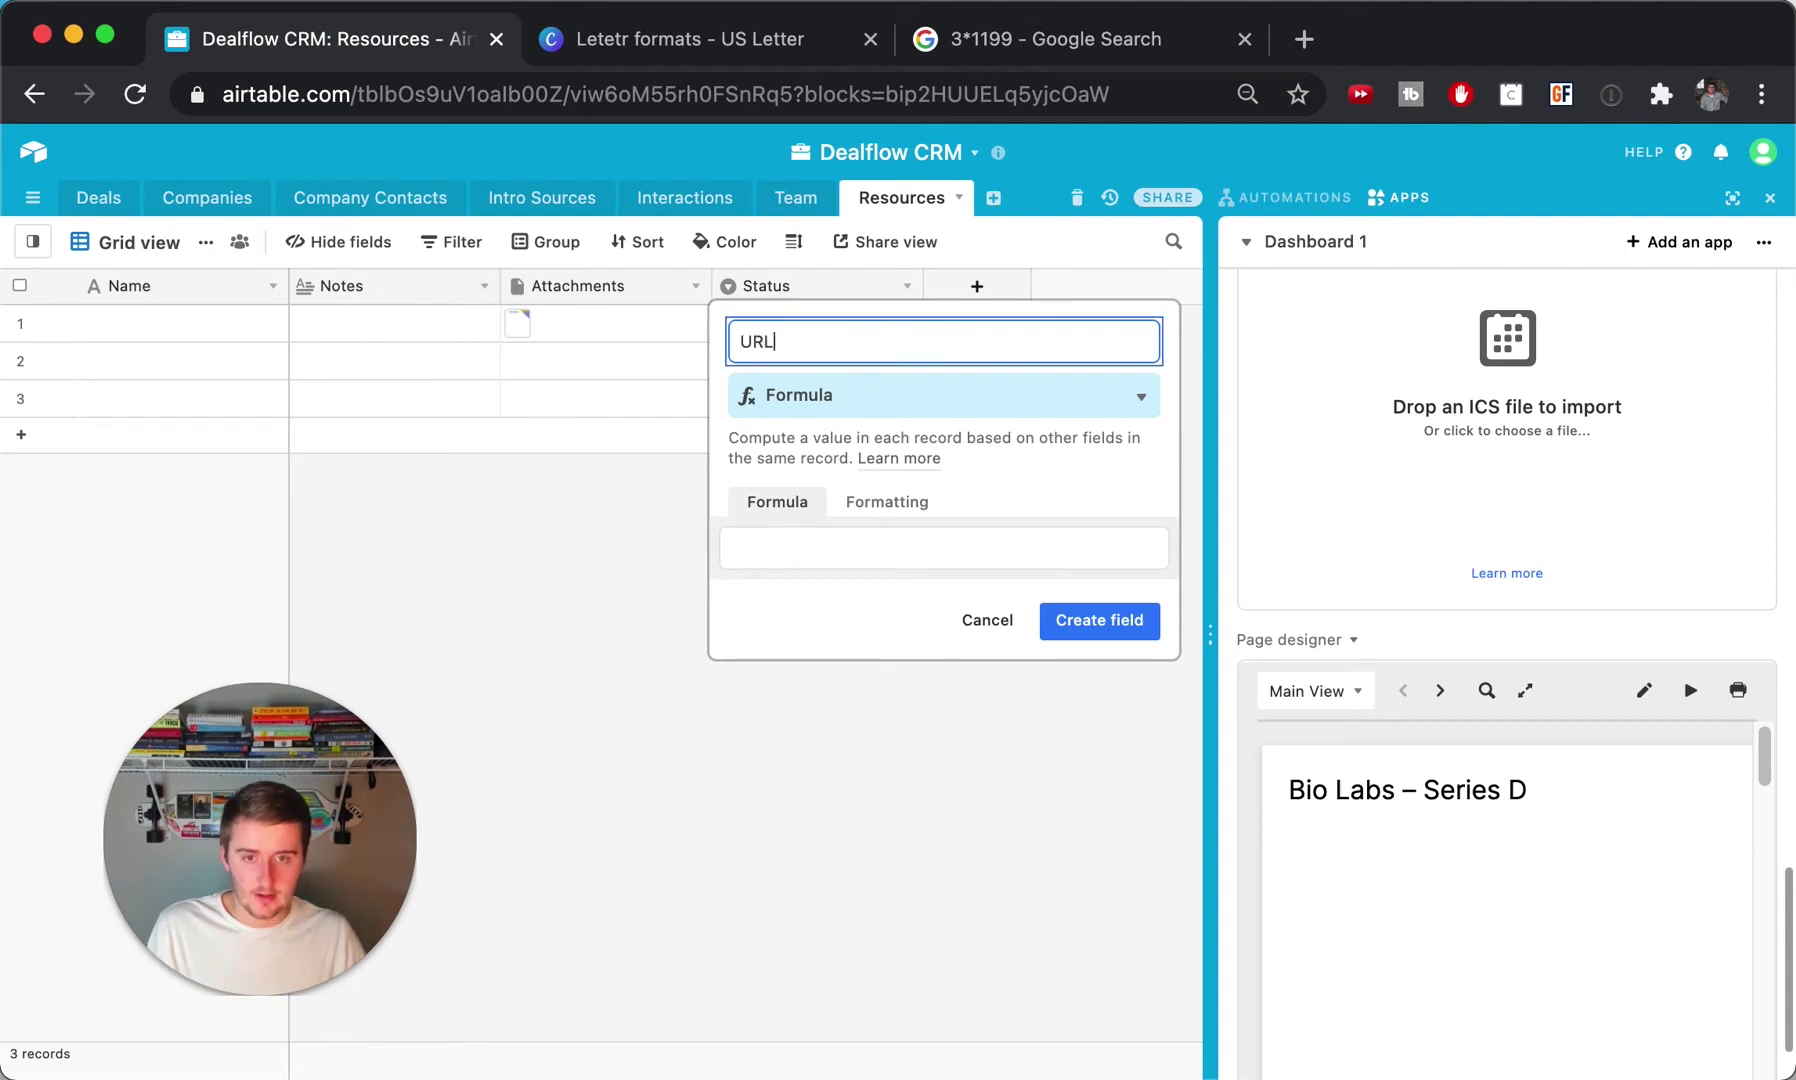
{"action": "left_click", "coordinate": [838, 546]}
{"action": "type", "text": "att"}
{"action": "left_click", "coordinate": [836, 608]}
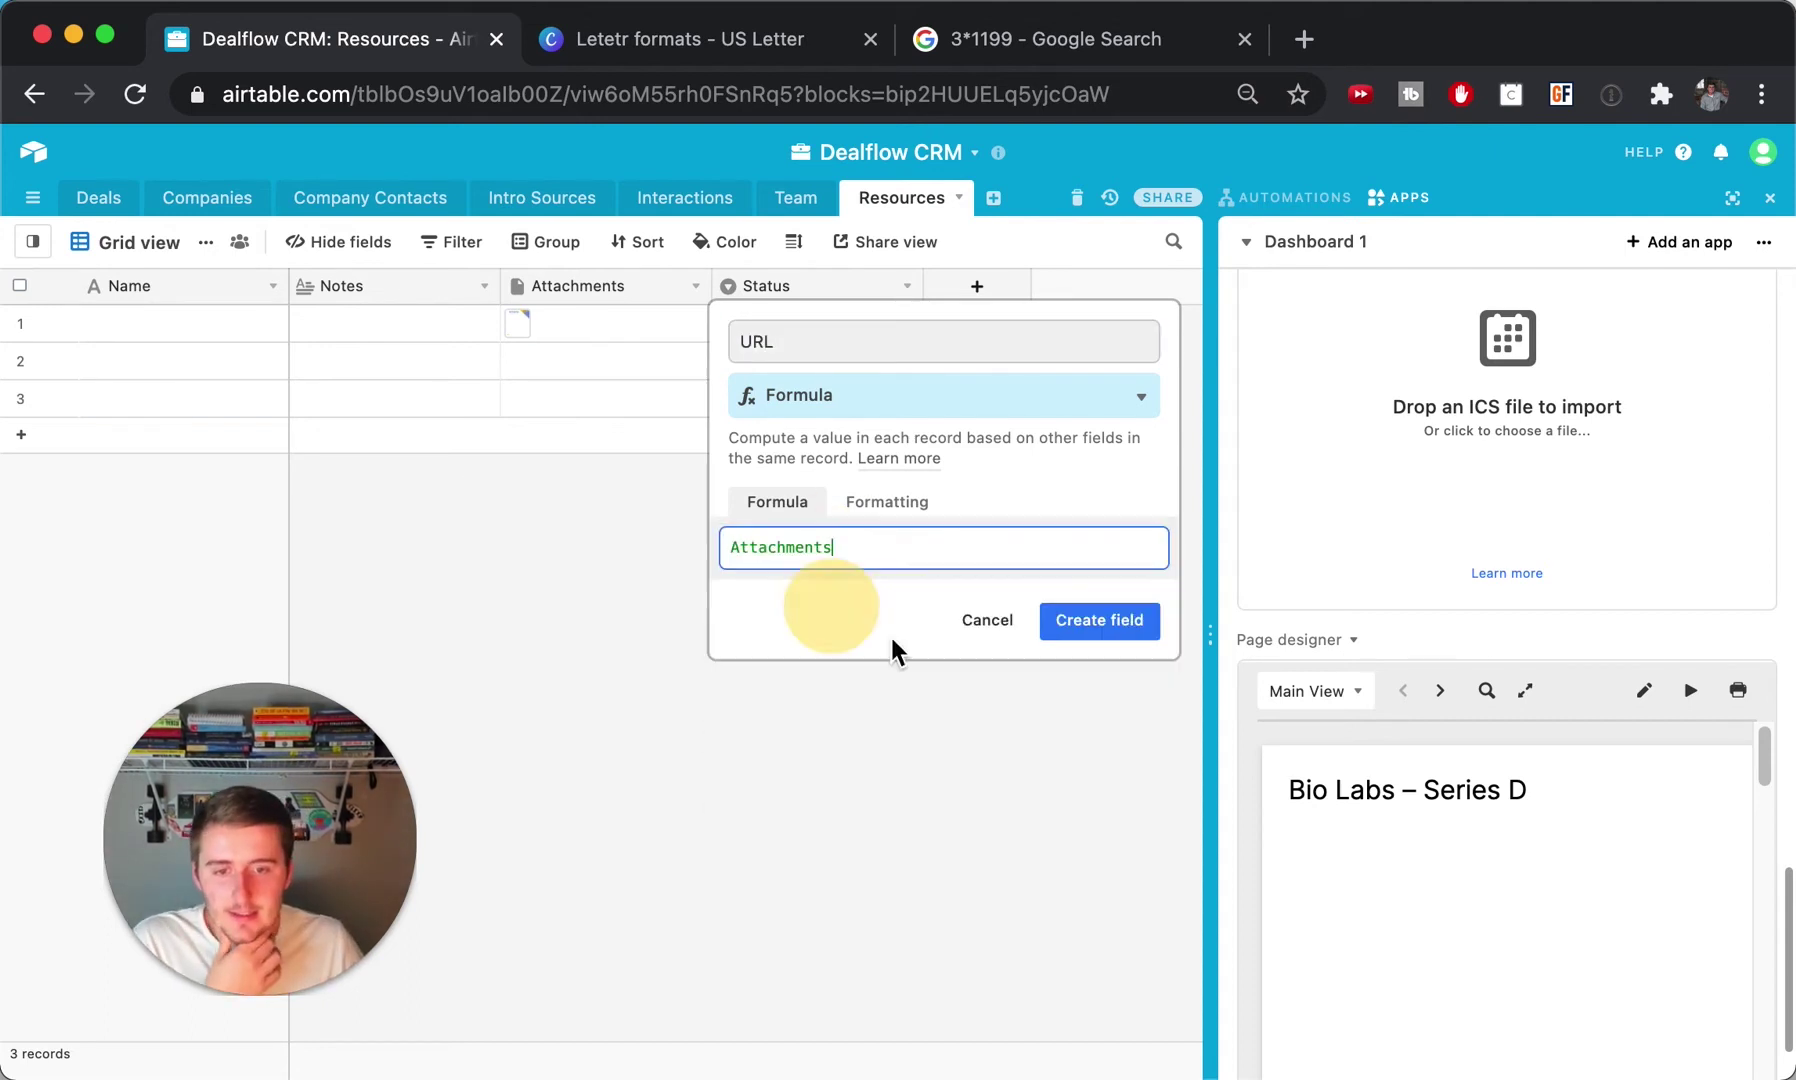
{"action": "left_click", "coordinate": [1080, 631]}
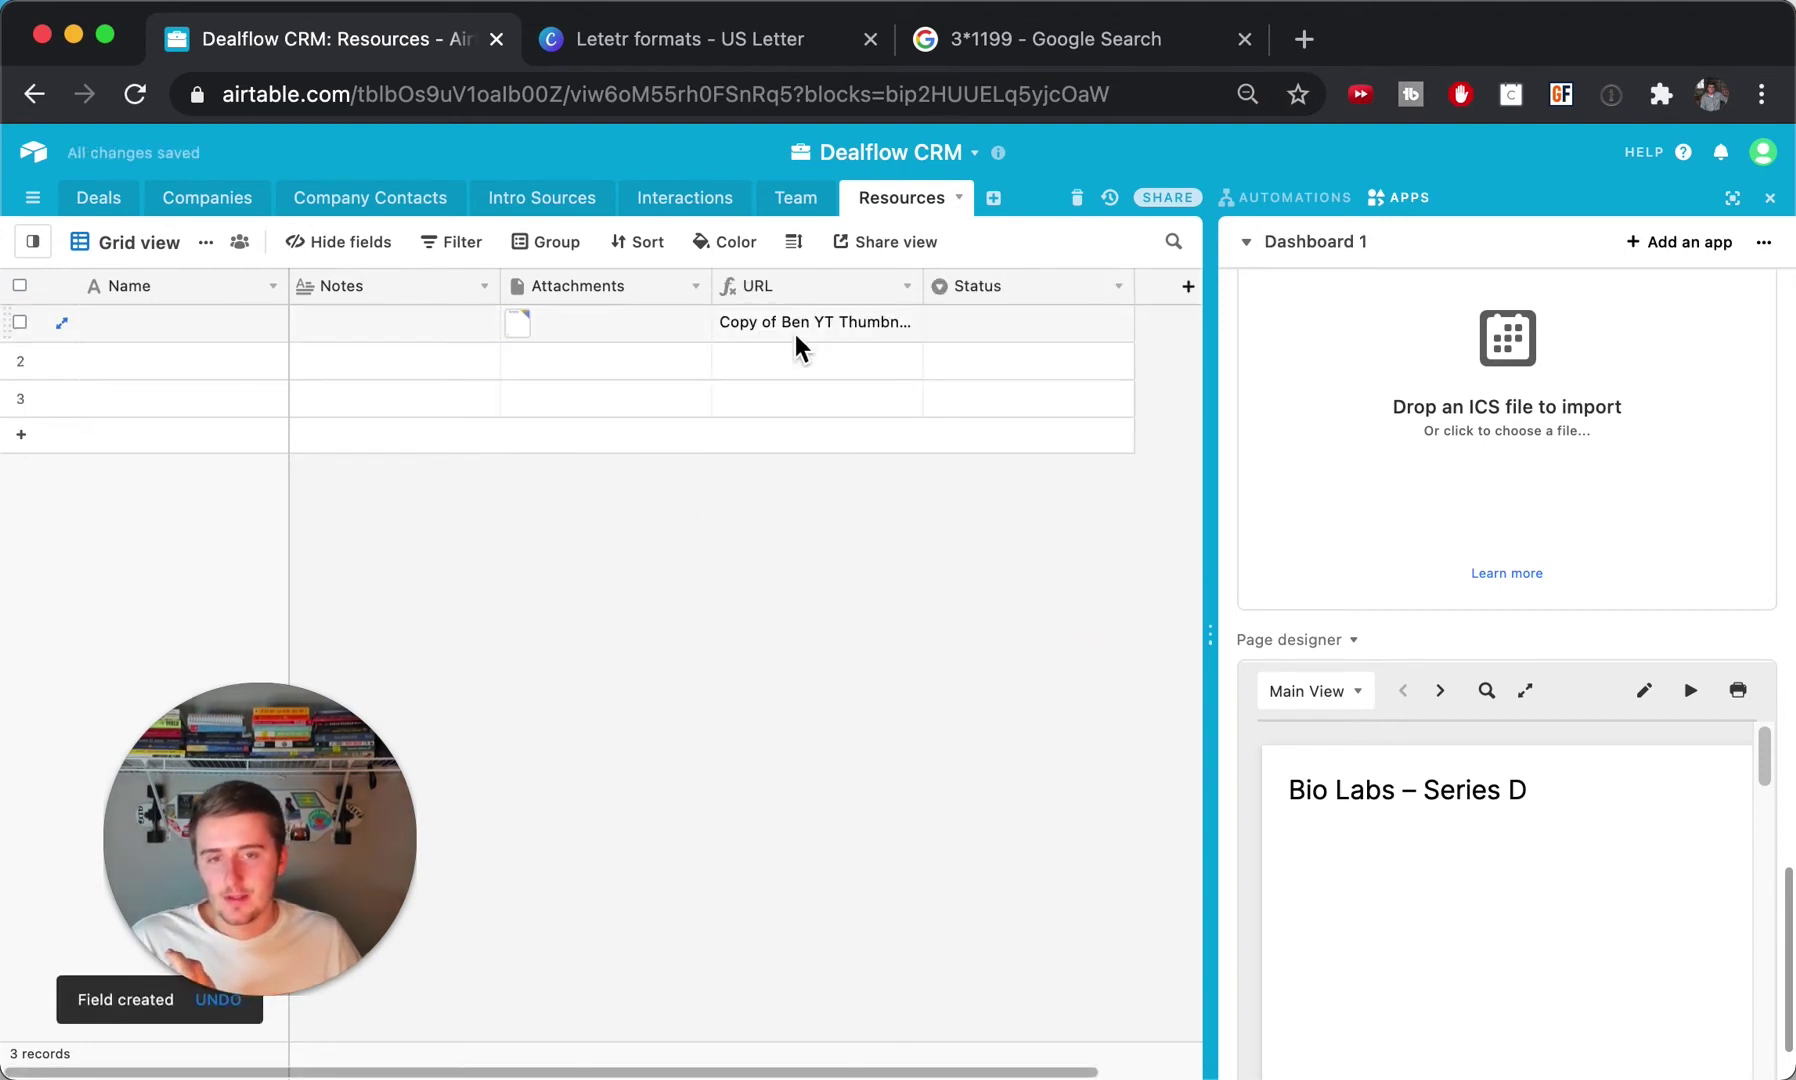
Copy the first record's letterhead attachment link from the expanded URL cell.
{"action": "left_click", "coordinate": [910, 336]}
{"action": "left_click", "coordinate": [909, 324]}
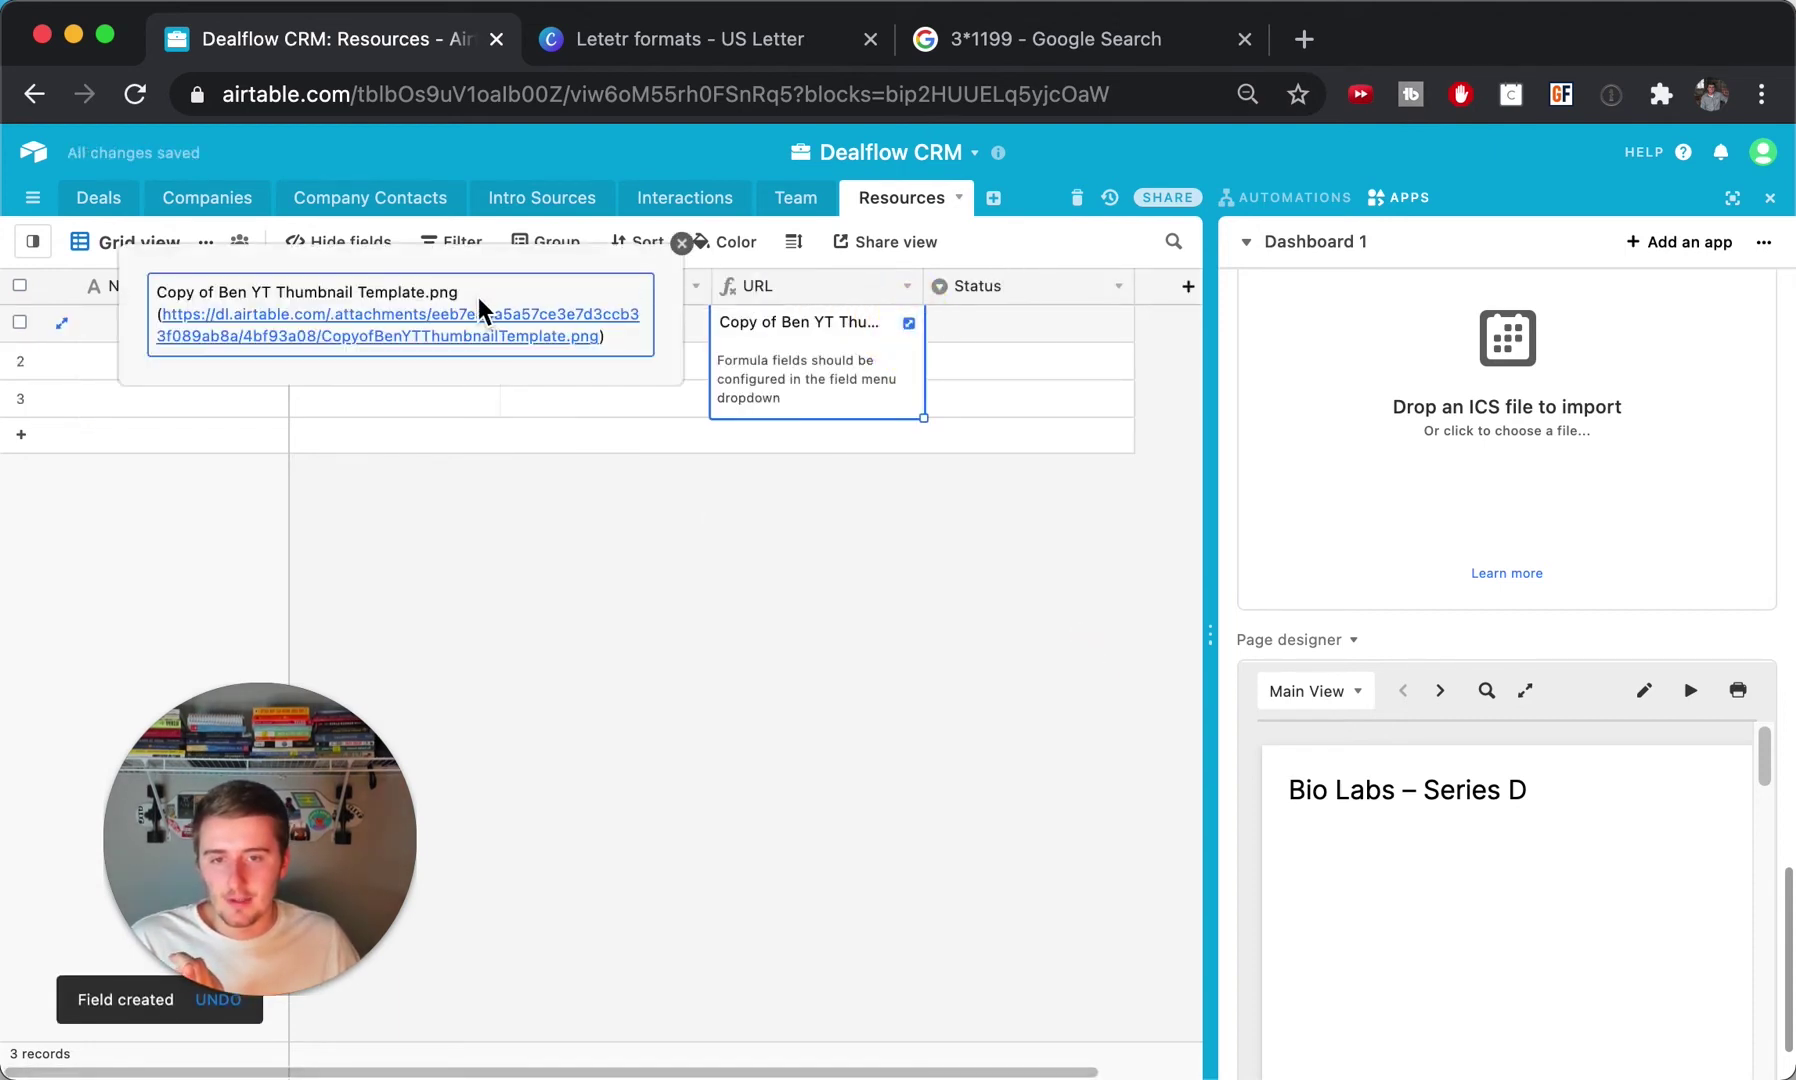
{"action": "right_click", "coordinate": [390, 340]}
{"action": "key", "text": "super+c"}
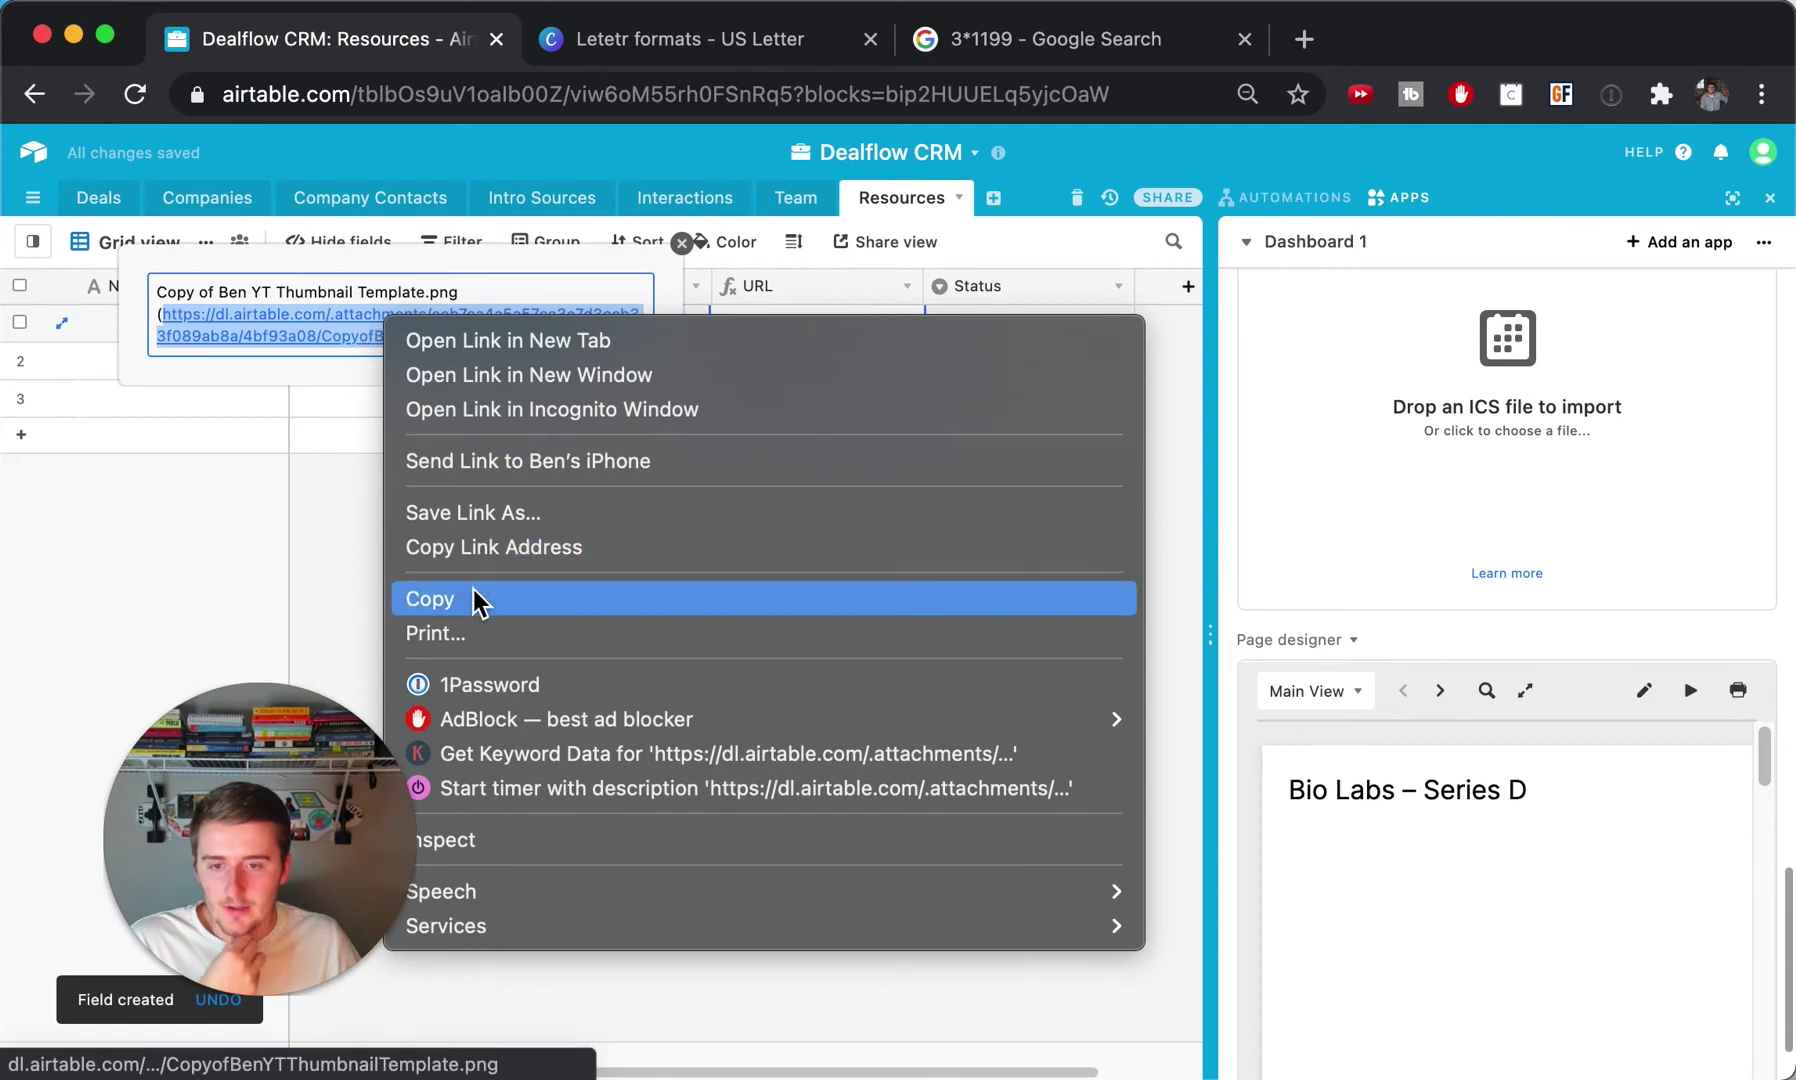
{"action": "left_click", "coordinate": [476, 600]}
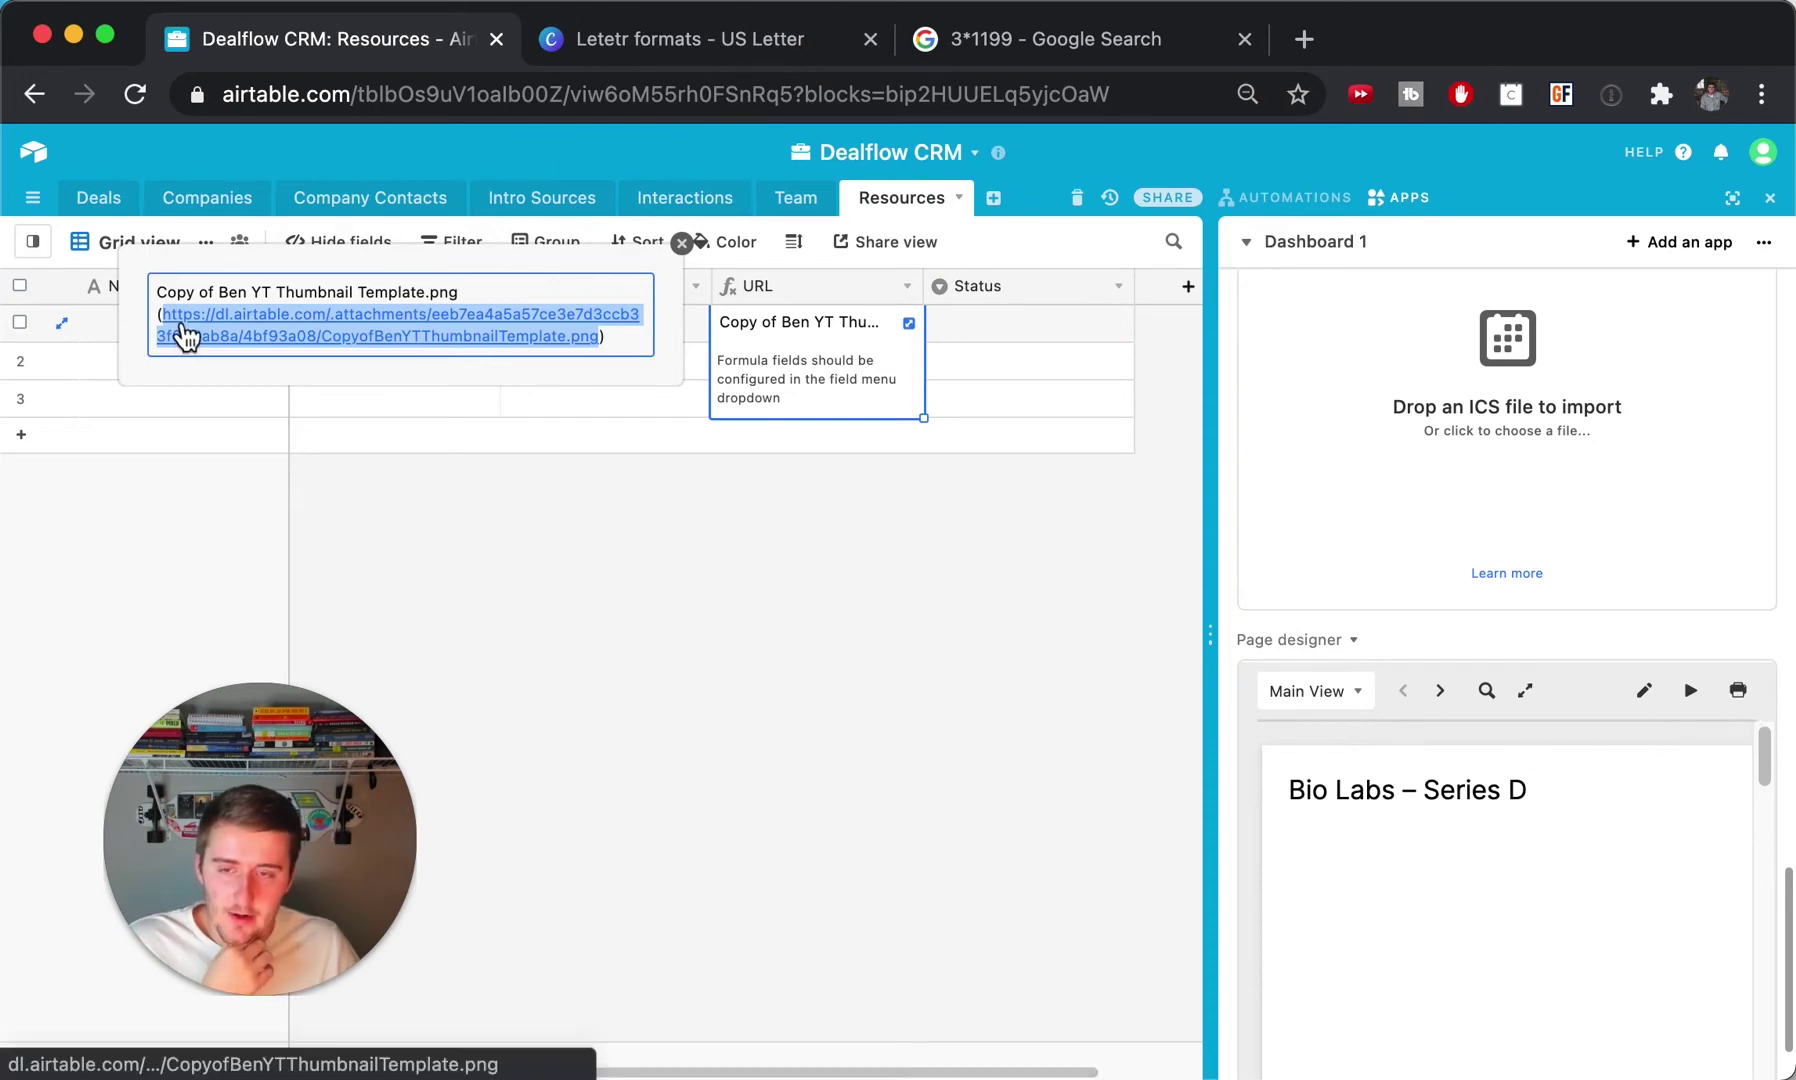
Paste the attachment link into the Google tab's address bar and load the image.
{"action": "left_click", "coordinate": [1070, 40]}
{"action": "double_click", "coordinate": [1033, 96]}
{"action": "key", "text": "super+a"}
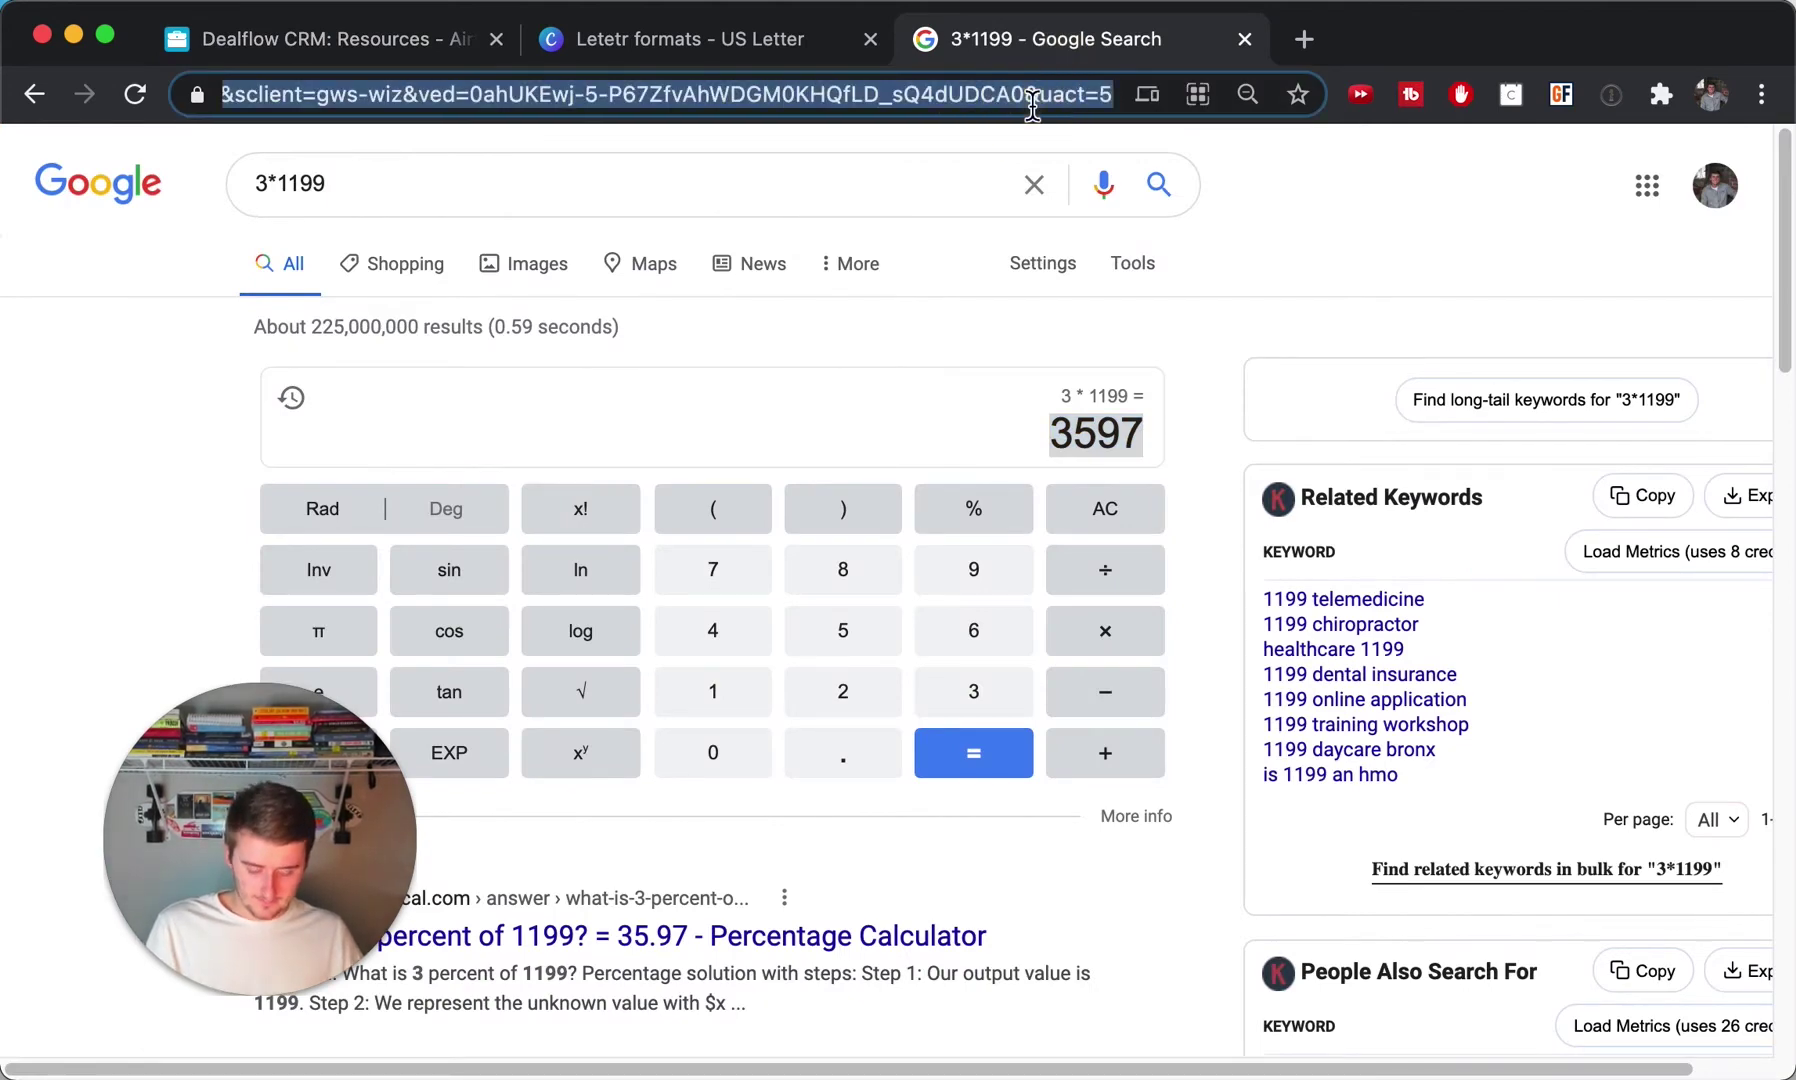
{"action": "key", "text": "super+v"}
{"action": "key", "text": "Return"}
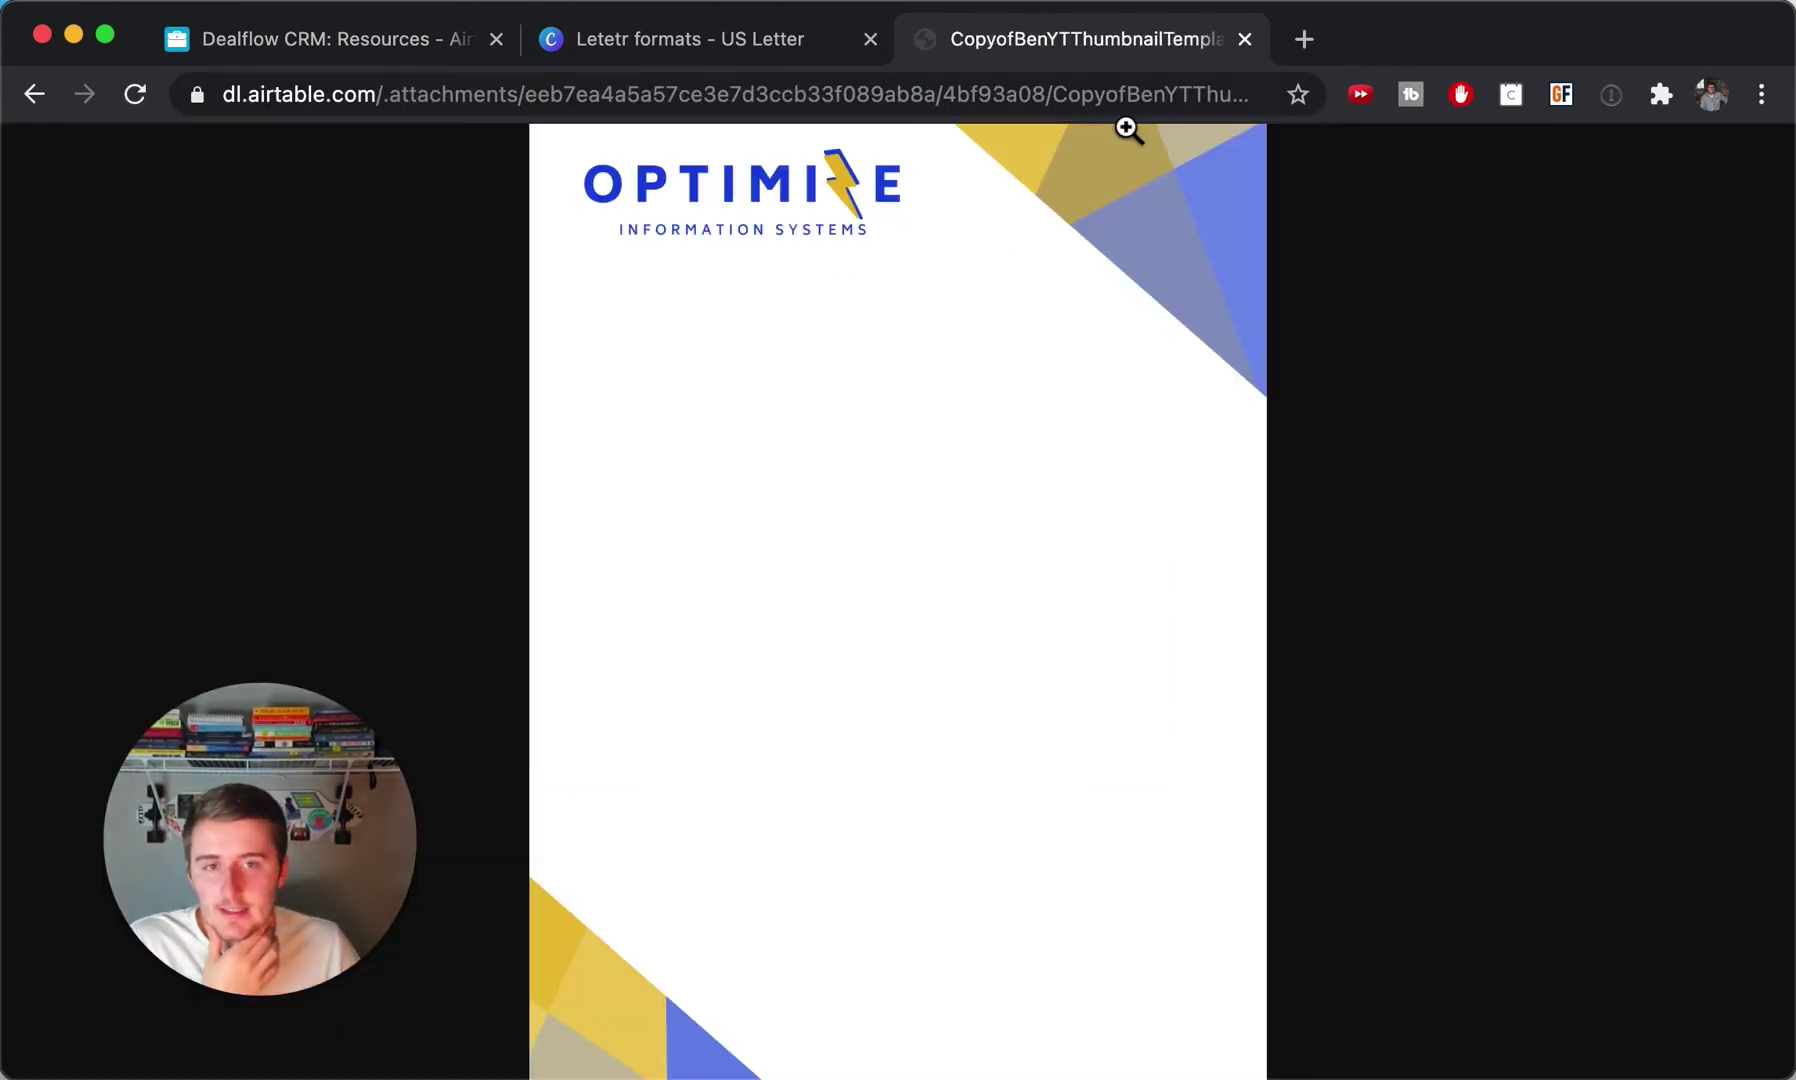
Back in the Dealflow CRM base, confirm the Page designer's Custom 927 × 3597 px size.
{"action": "left_click", "coordinate": [715, 40]}
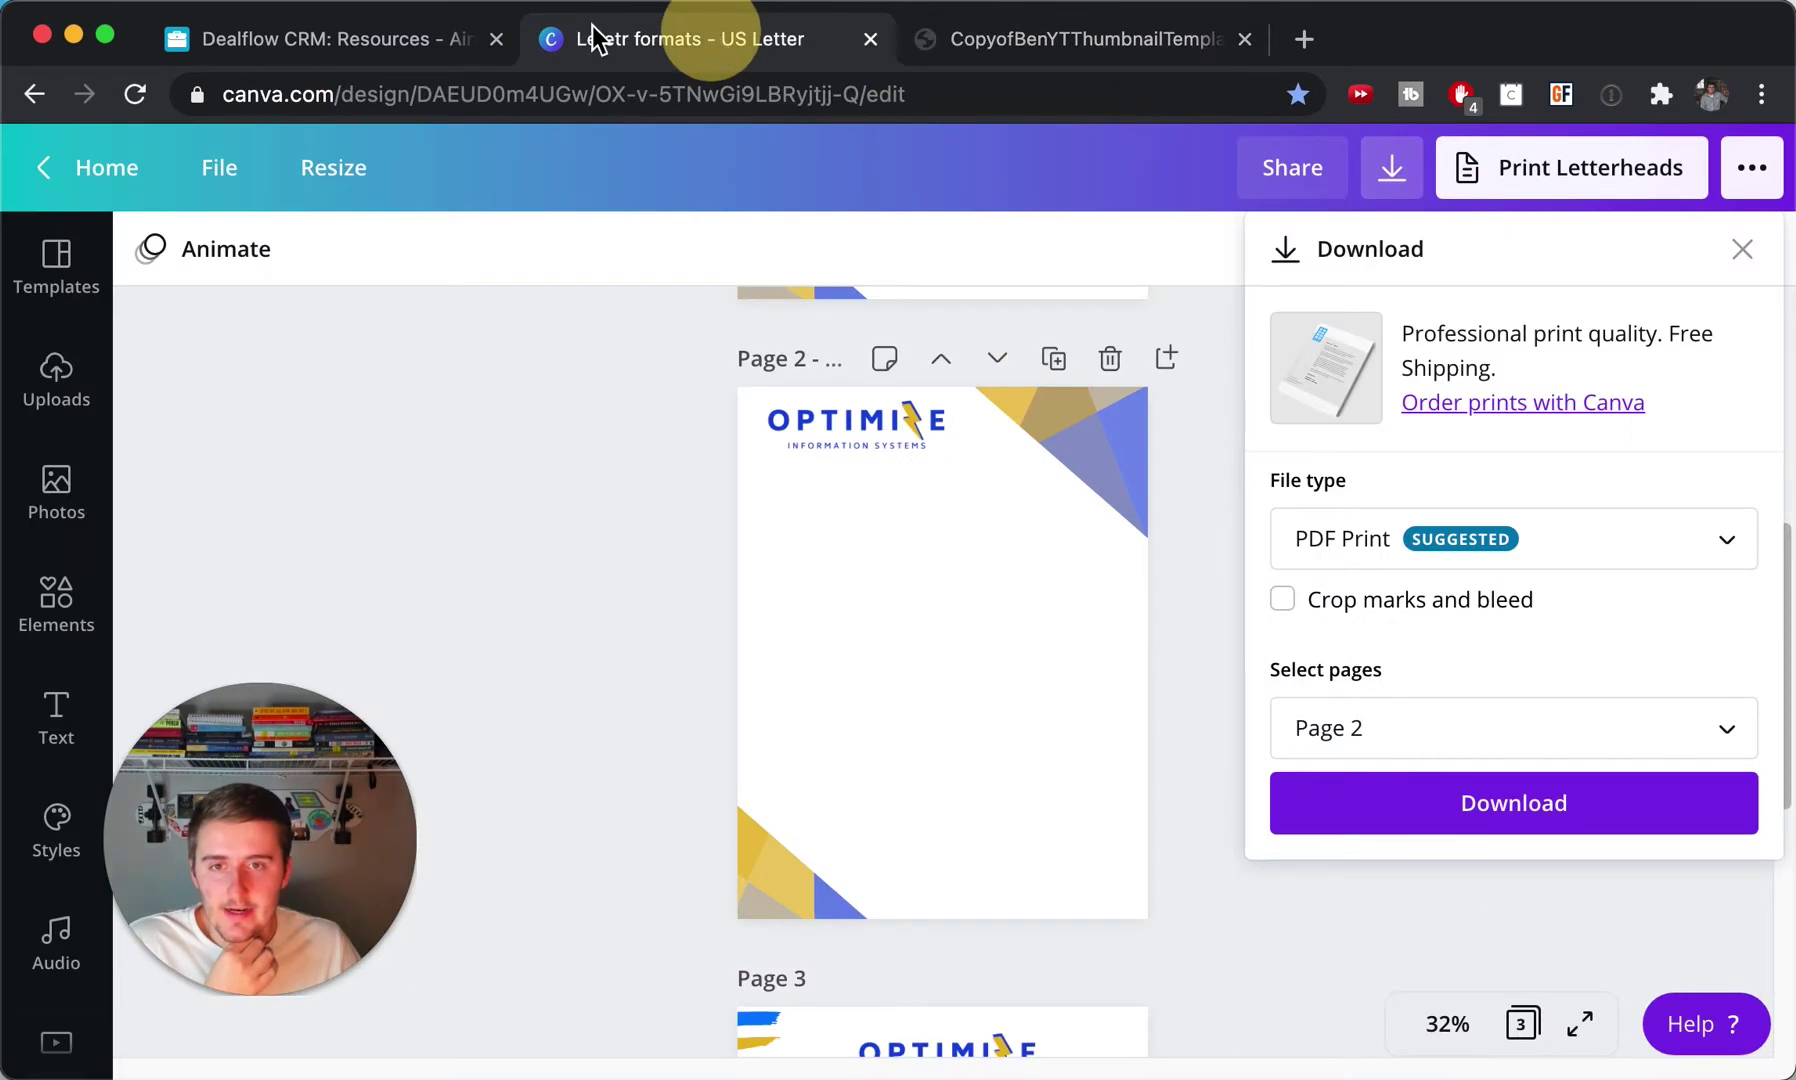
{"action": "left_click", "coordinate": [269, 45]}
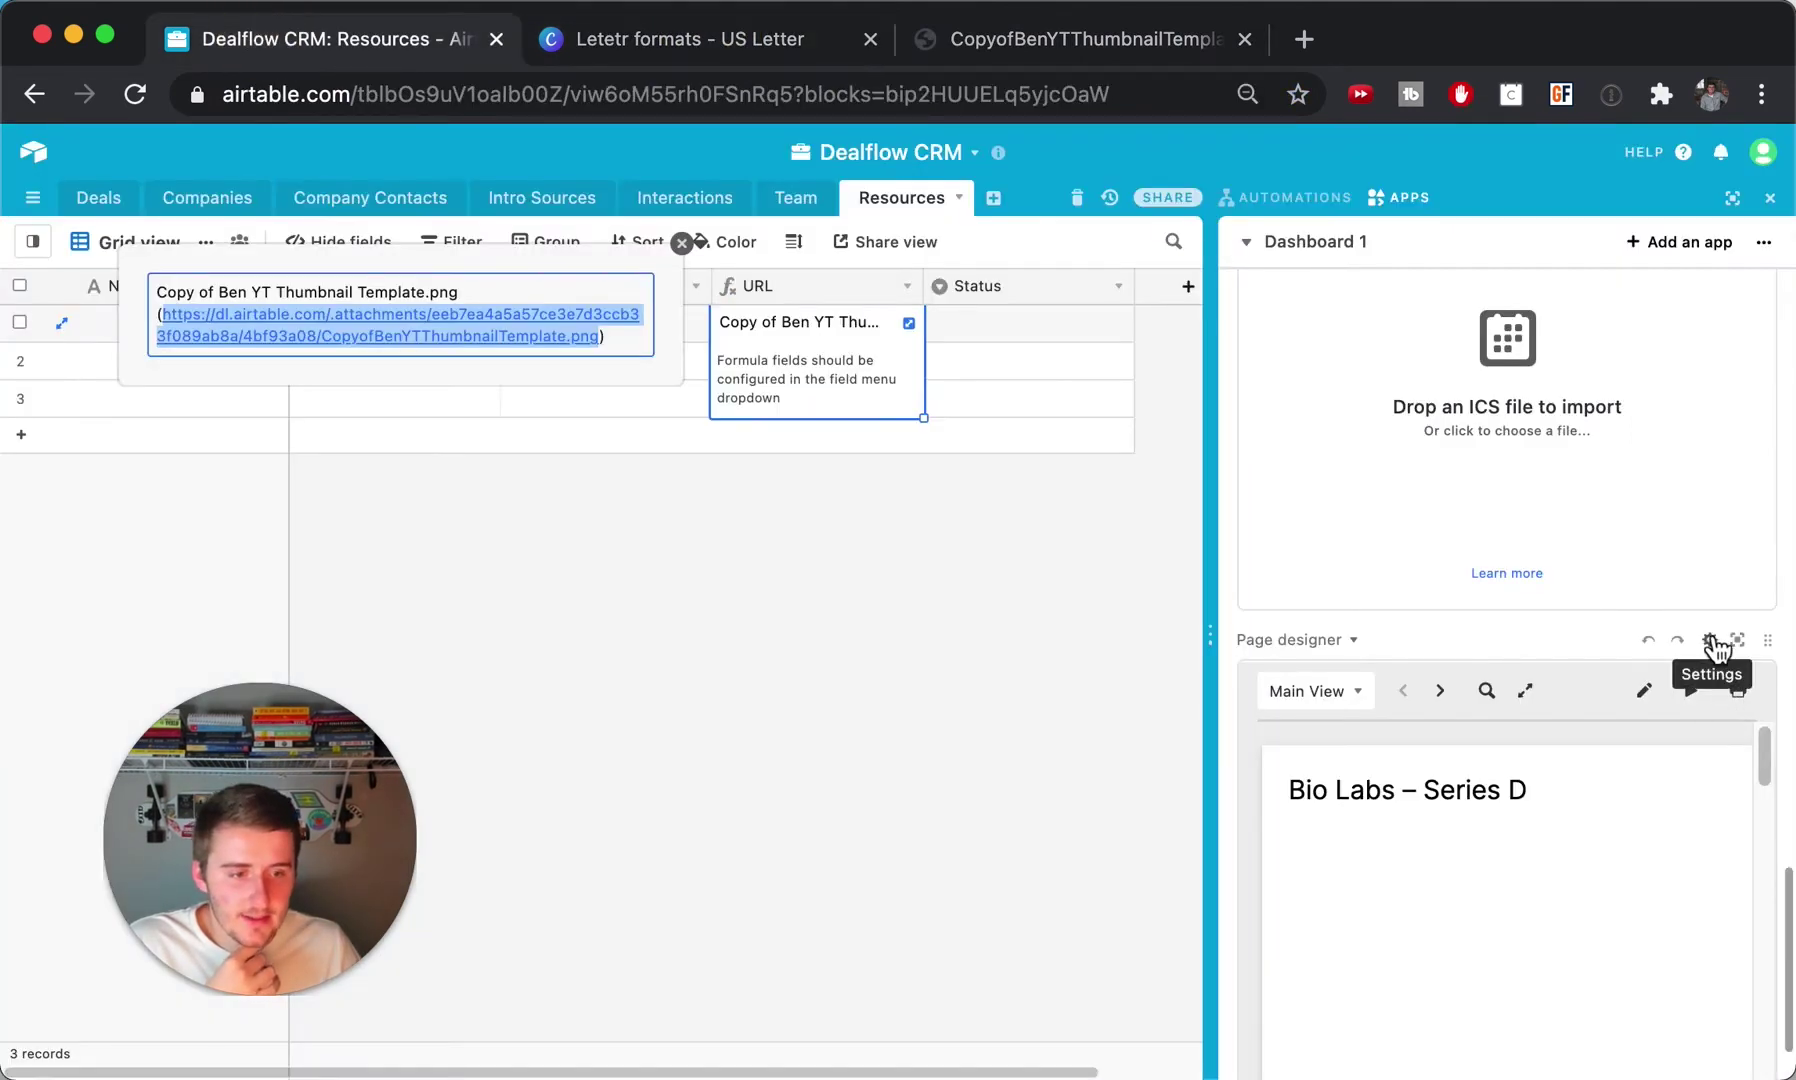
{"action": "left_click", "coordinate": [1711, 641]}
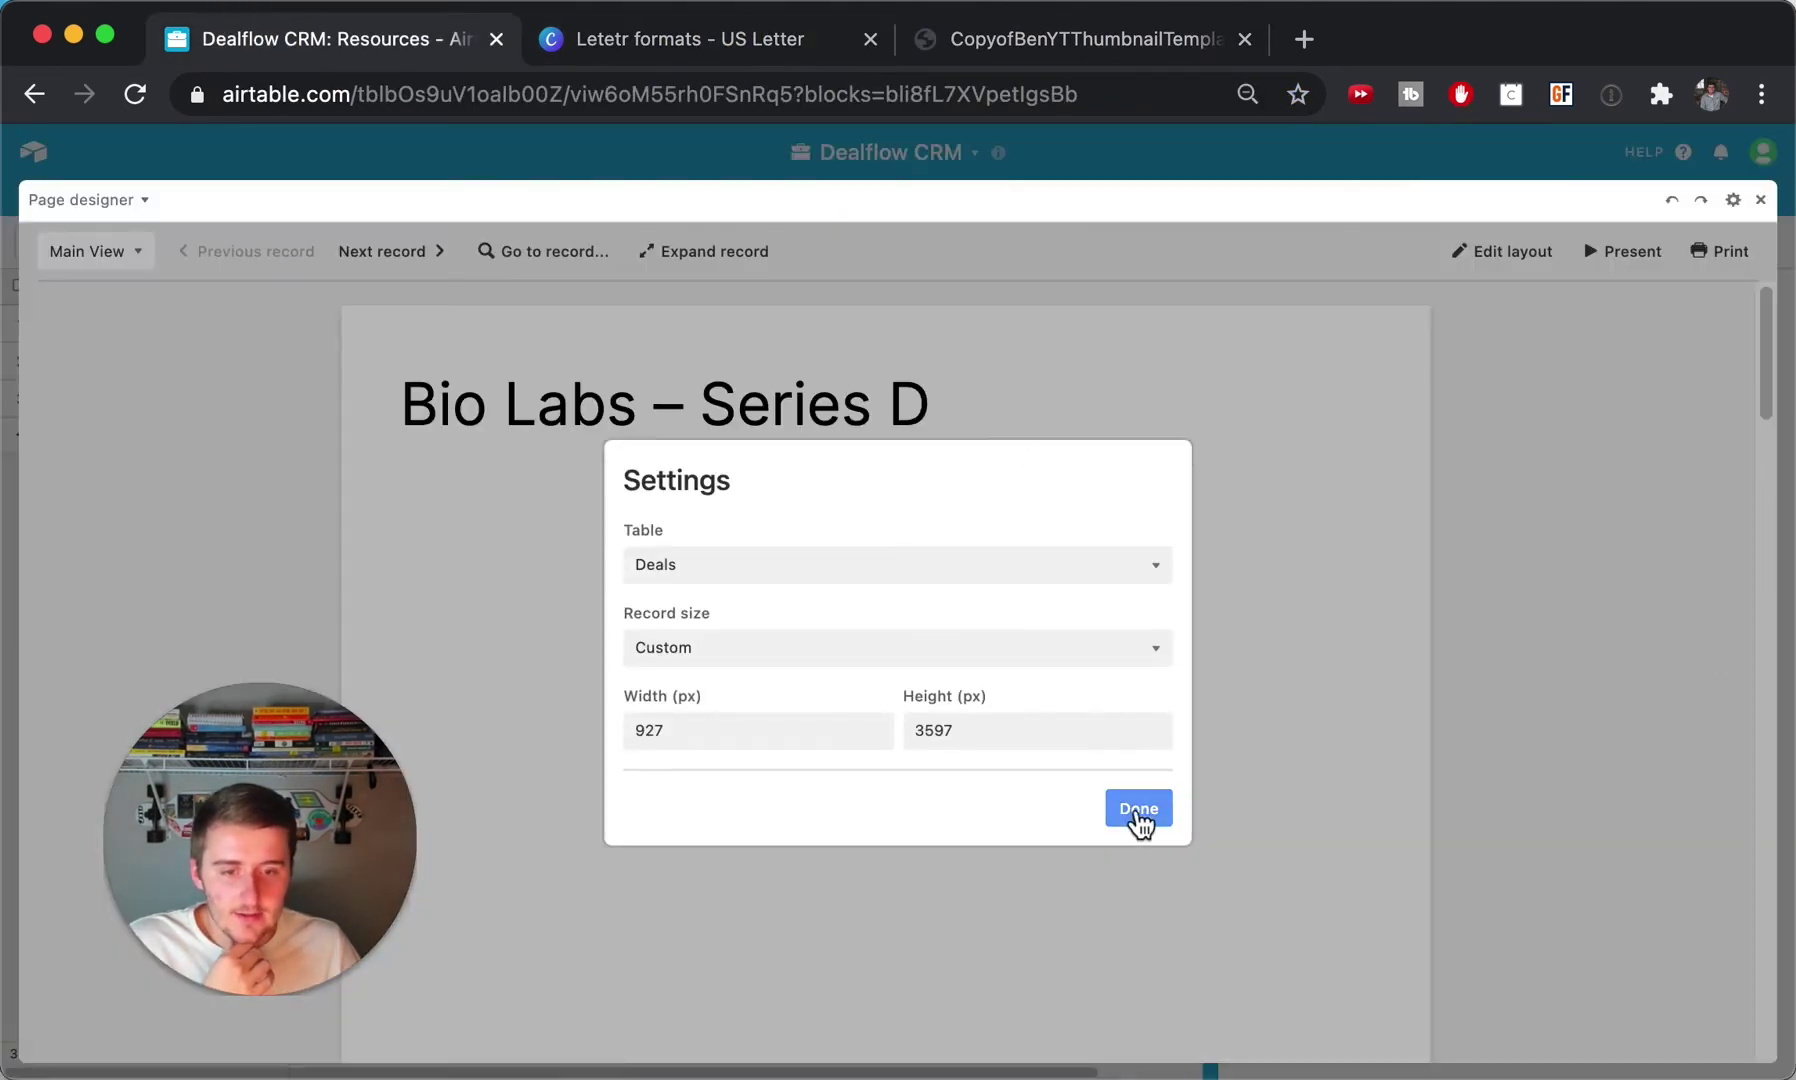
{"action": "left_click", "coordinate": [1146, 826]}
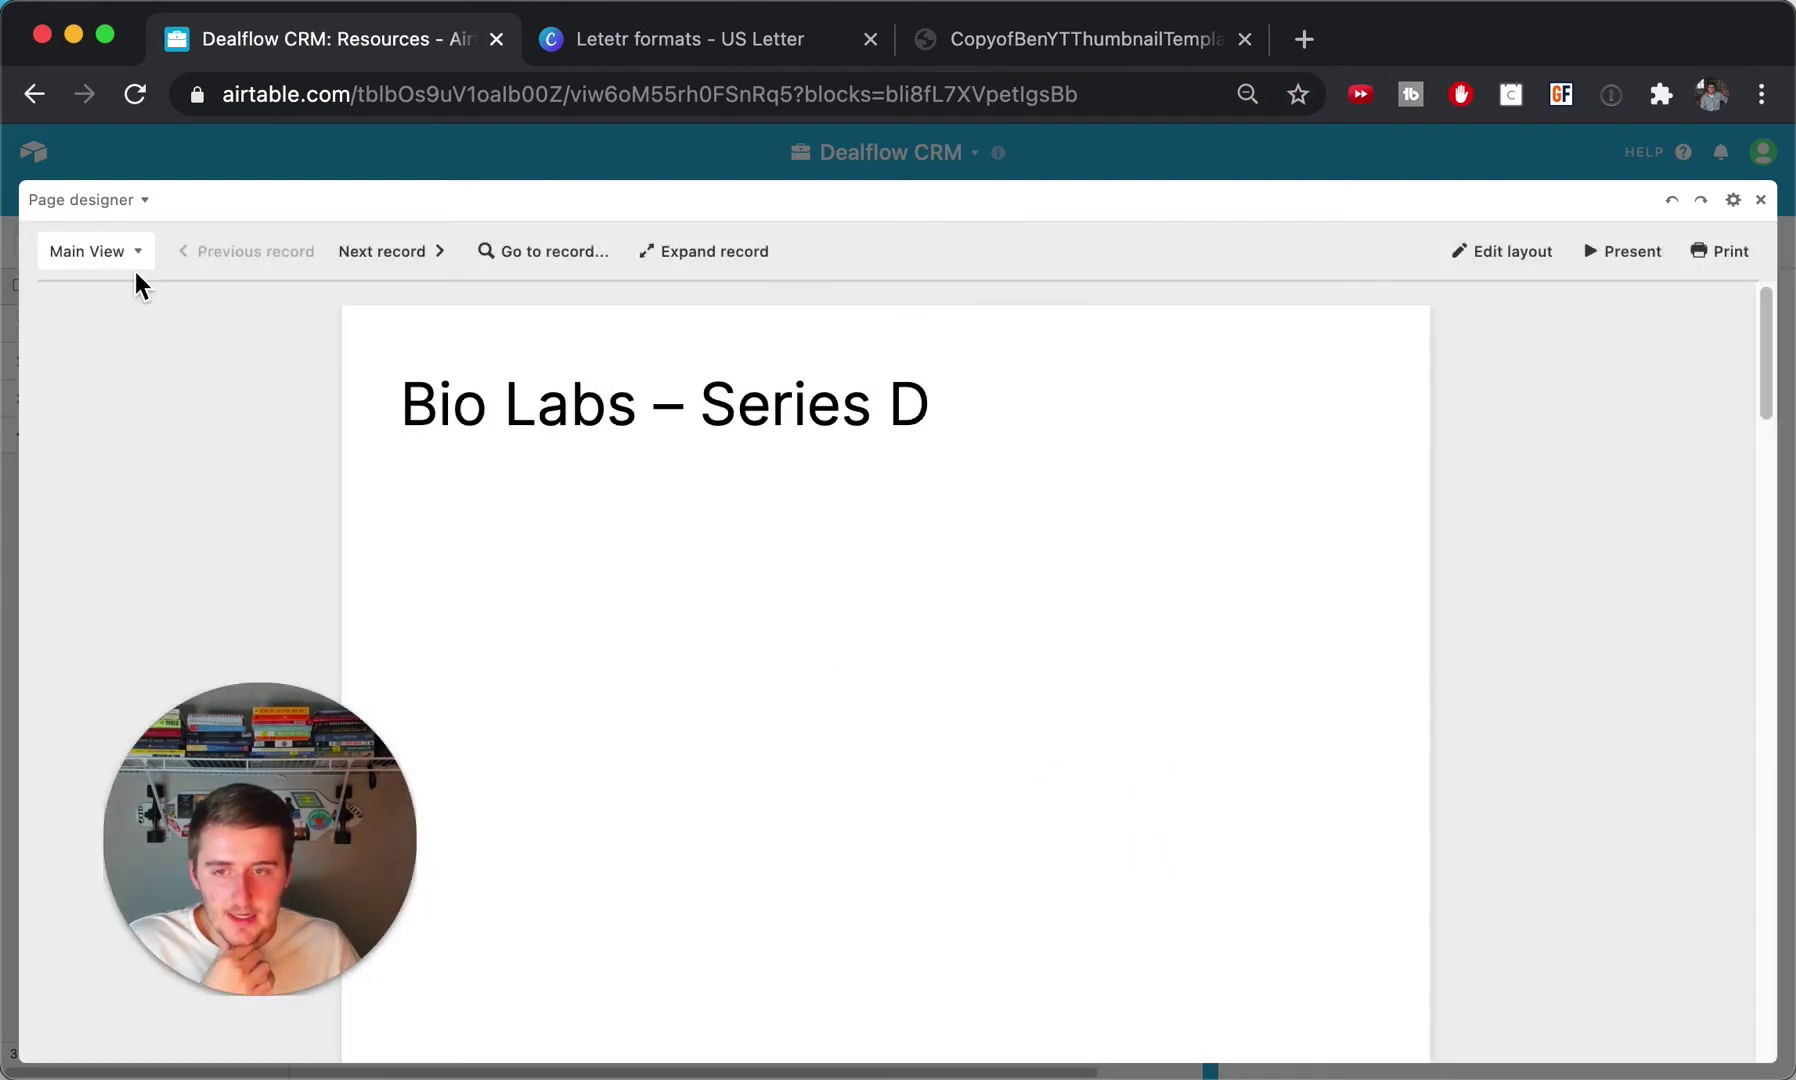
In layout editing, add a static Image element using the pasted attachment link, with Fit mode on Fit.
{"action": "left_click", "coordinate": [1480, 262]}
{"action": "left_click", "coordinate": [172, 615]}
{"action": "key", "text": "Delete"}
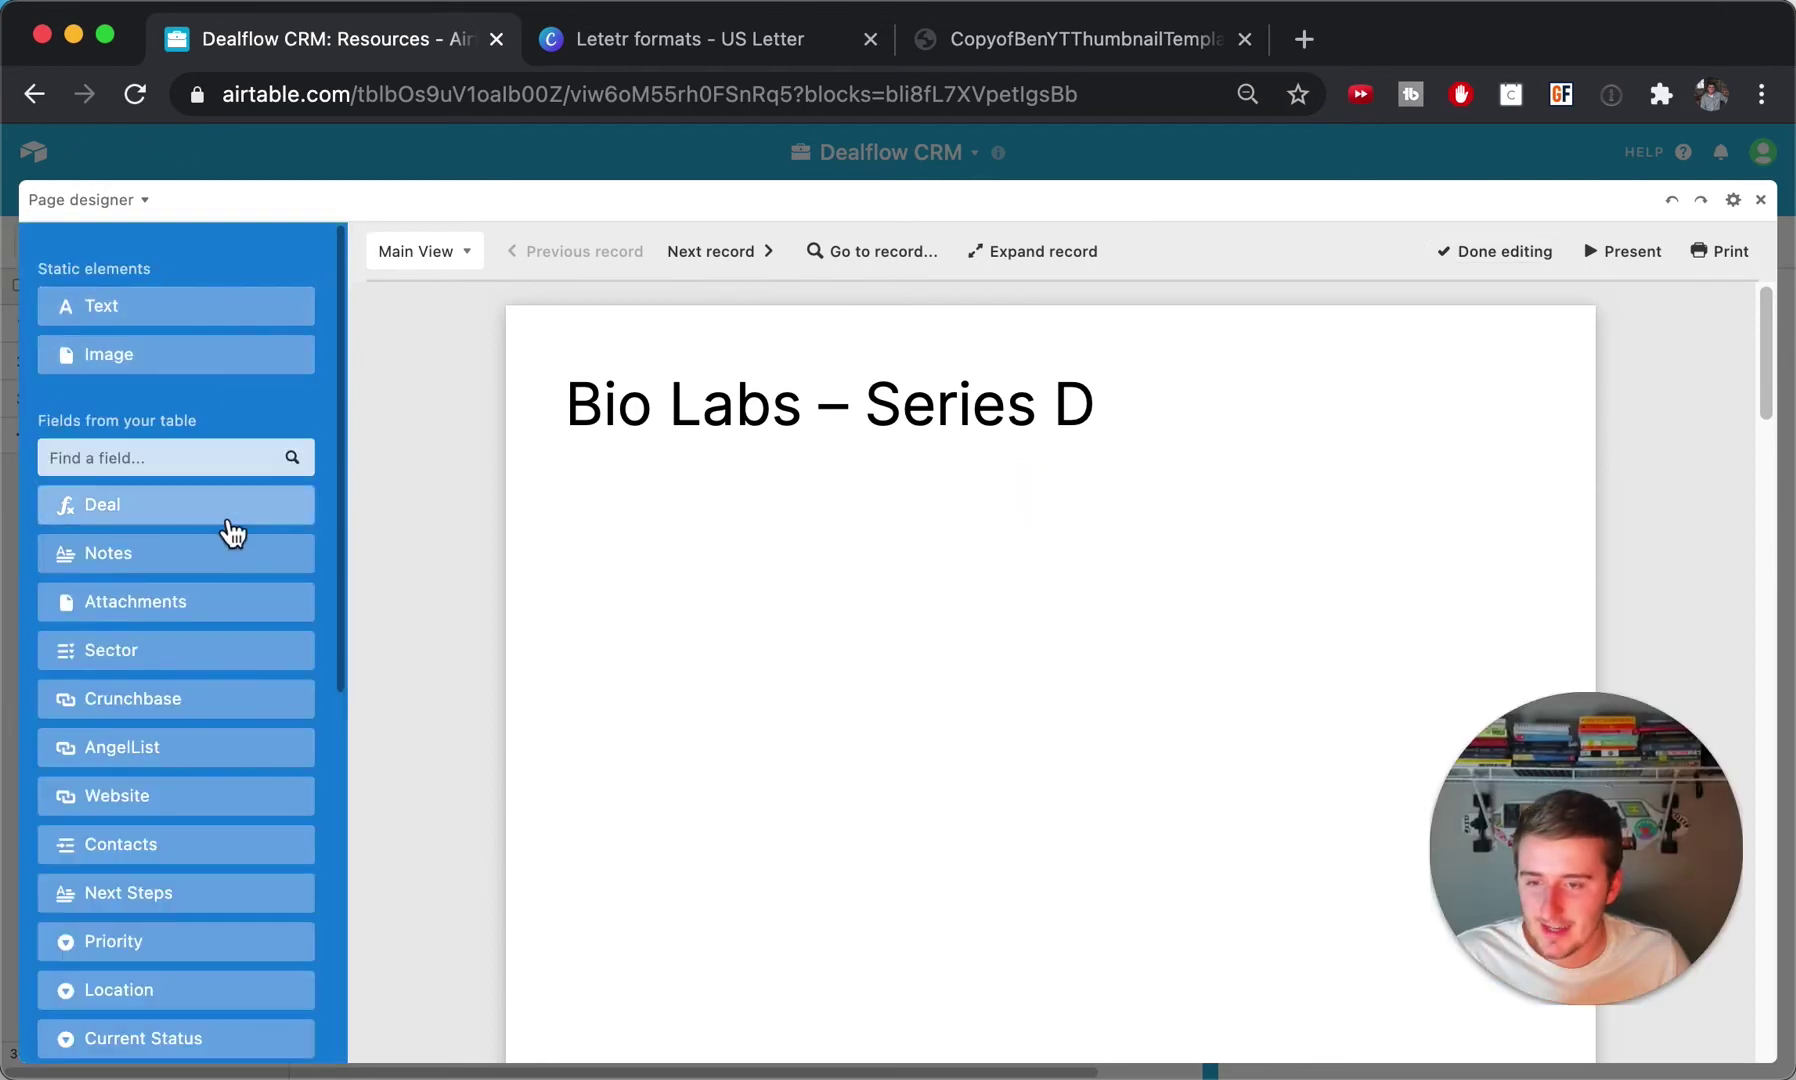
{"action": "left_click", "coordinate": [178, 362]}
{"action": "left_click", "coordinate": [161, 789]}
{"action": "key", "text": "super+v"}
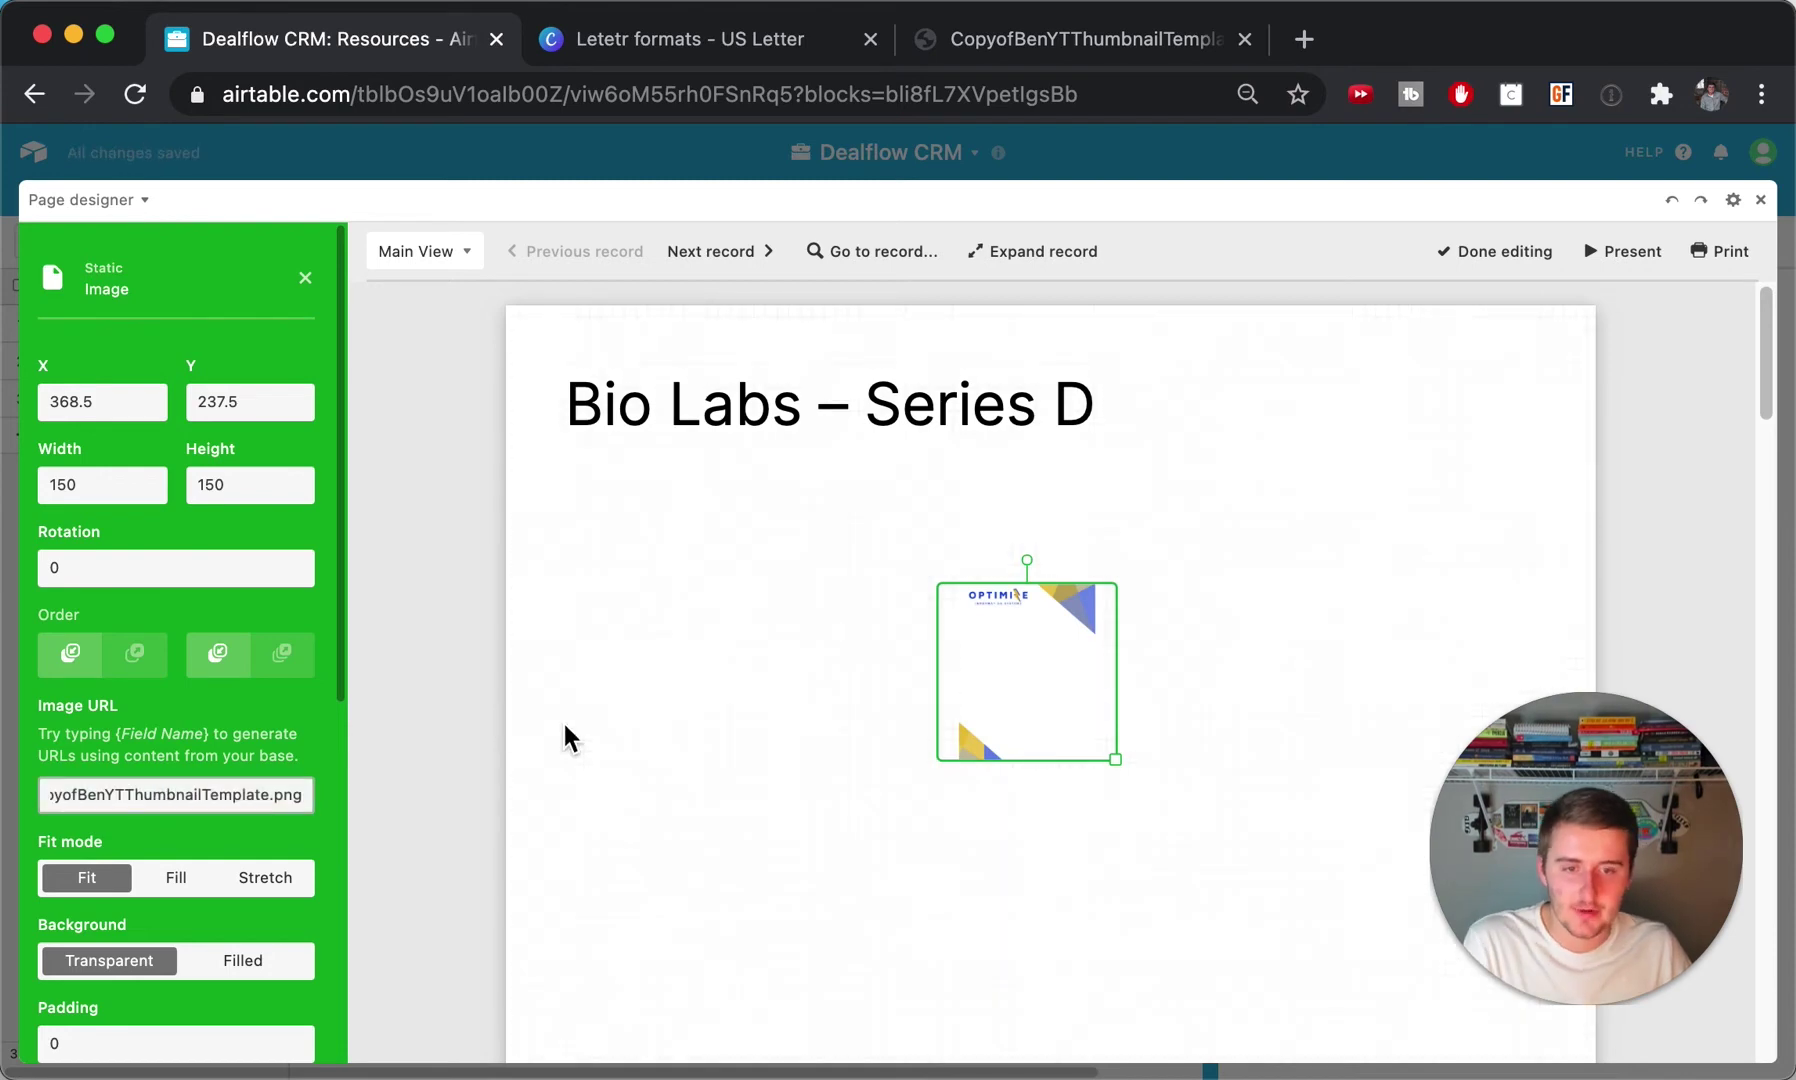
{"action": "left_click", "coordinate": [176, 880]}
{"action": "left_click", "coordinate": [87, 880]}
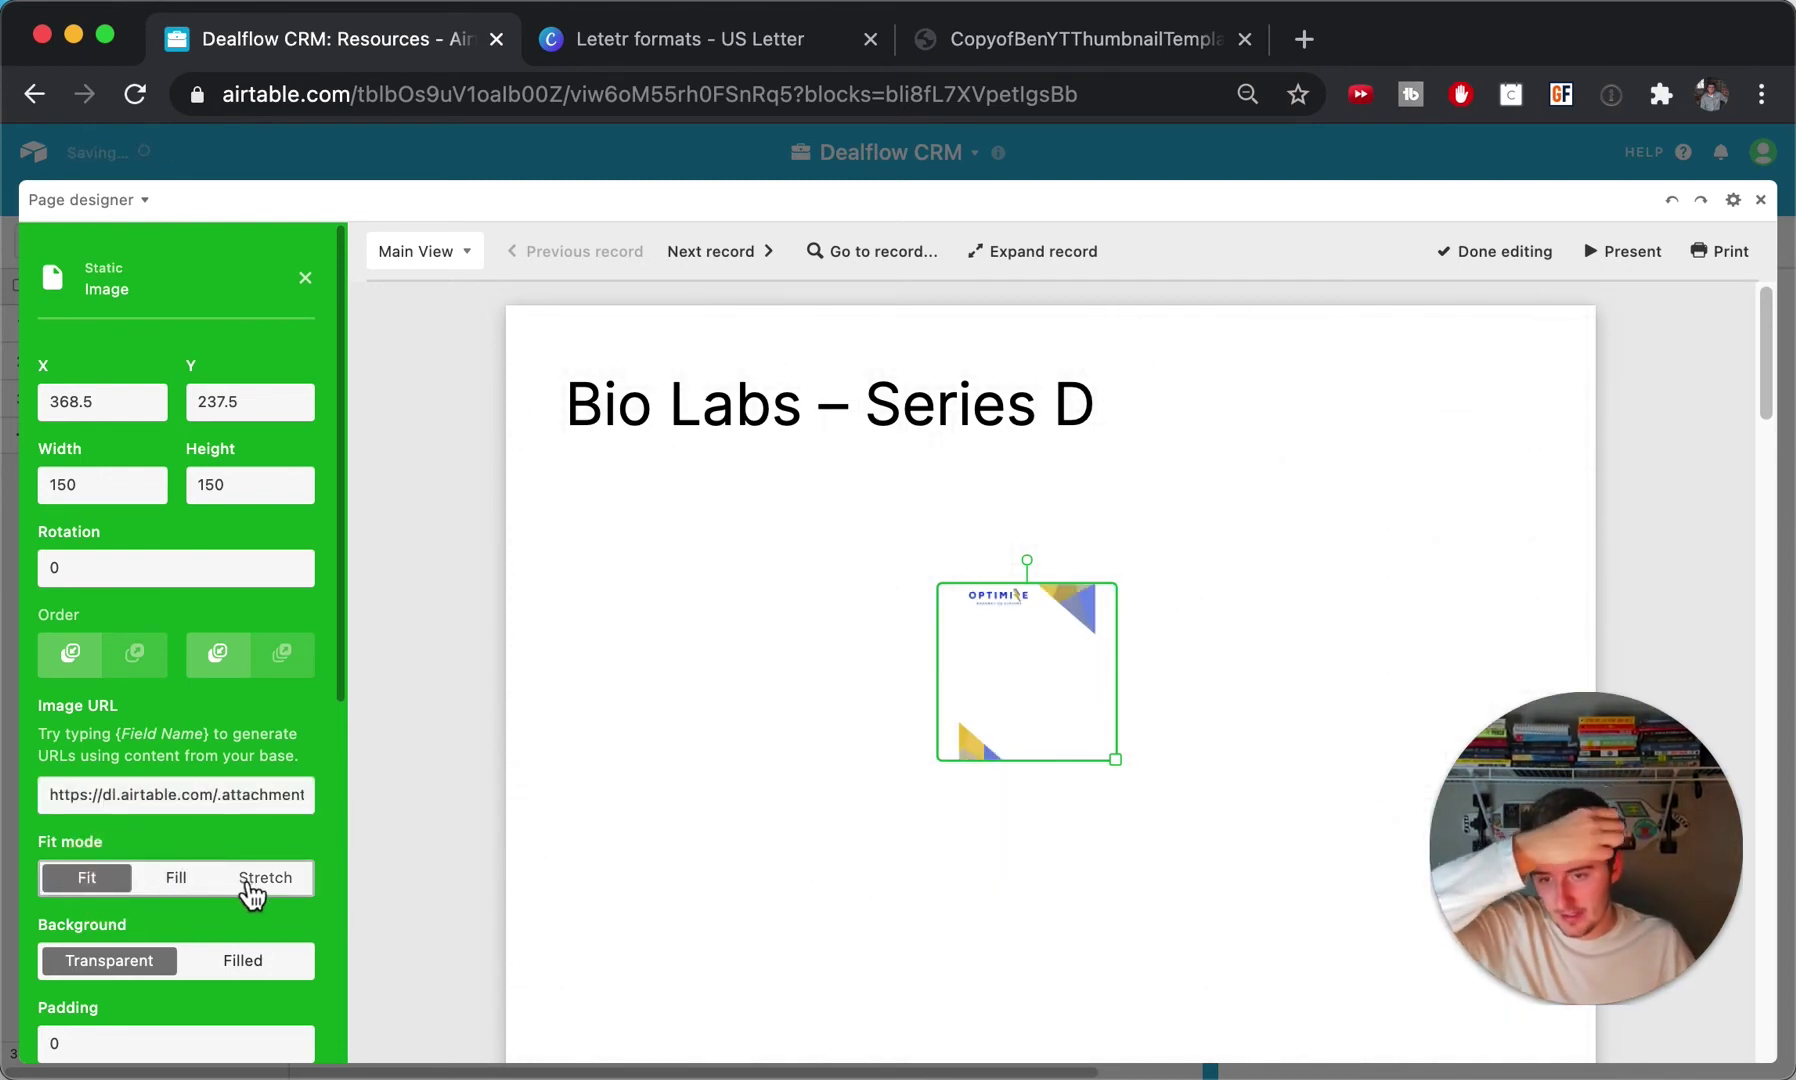
Move the letterhead image to the top-left corner and resize it to span the full page width.
{"action": "left_click_drag", "start_coordinate": [1081, 694], "coordinate": [1162, 877]}
{"action": "scroll", "coordinate": [1155, 815], "scroll_direction": "down", "scroll_amount": 5}
{"action": "scroll", "coordinate": [1190, 455], "scroll_direction": "up", "scroll_amount": 1}
{"action": "left_click_drag", "start_coordinate": [1155, 368], "coordinate": [240, 312]}
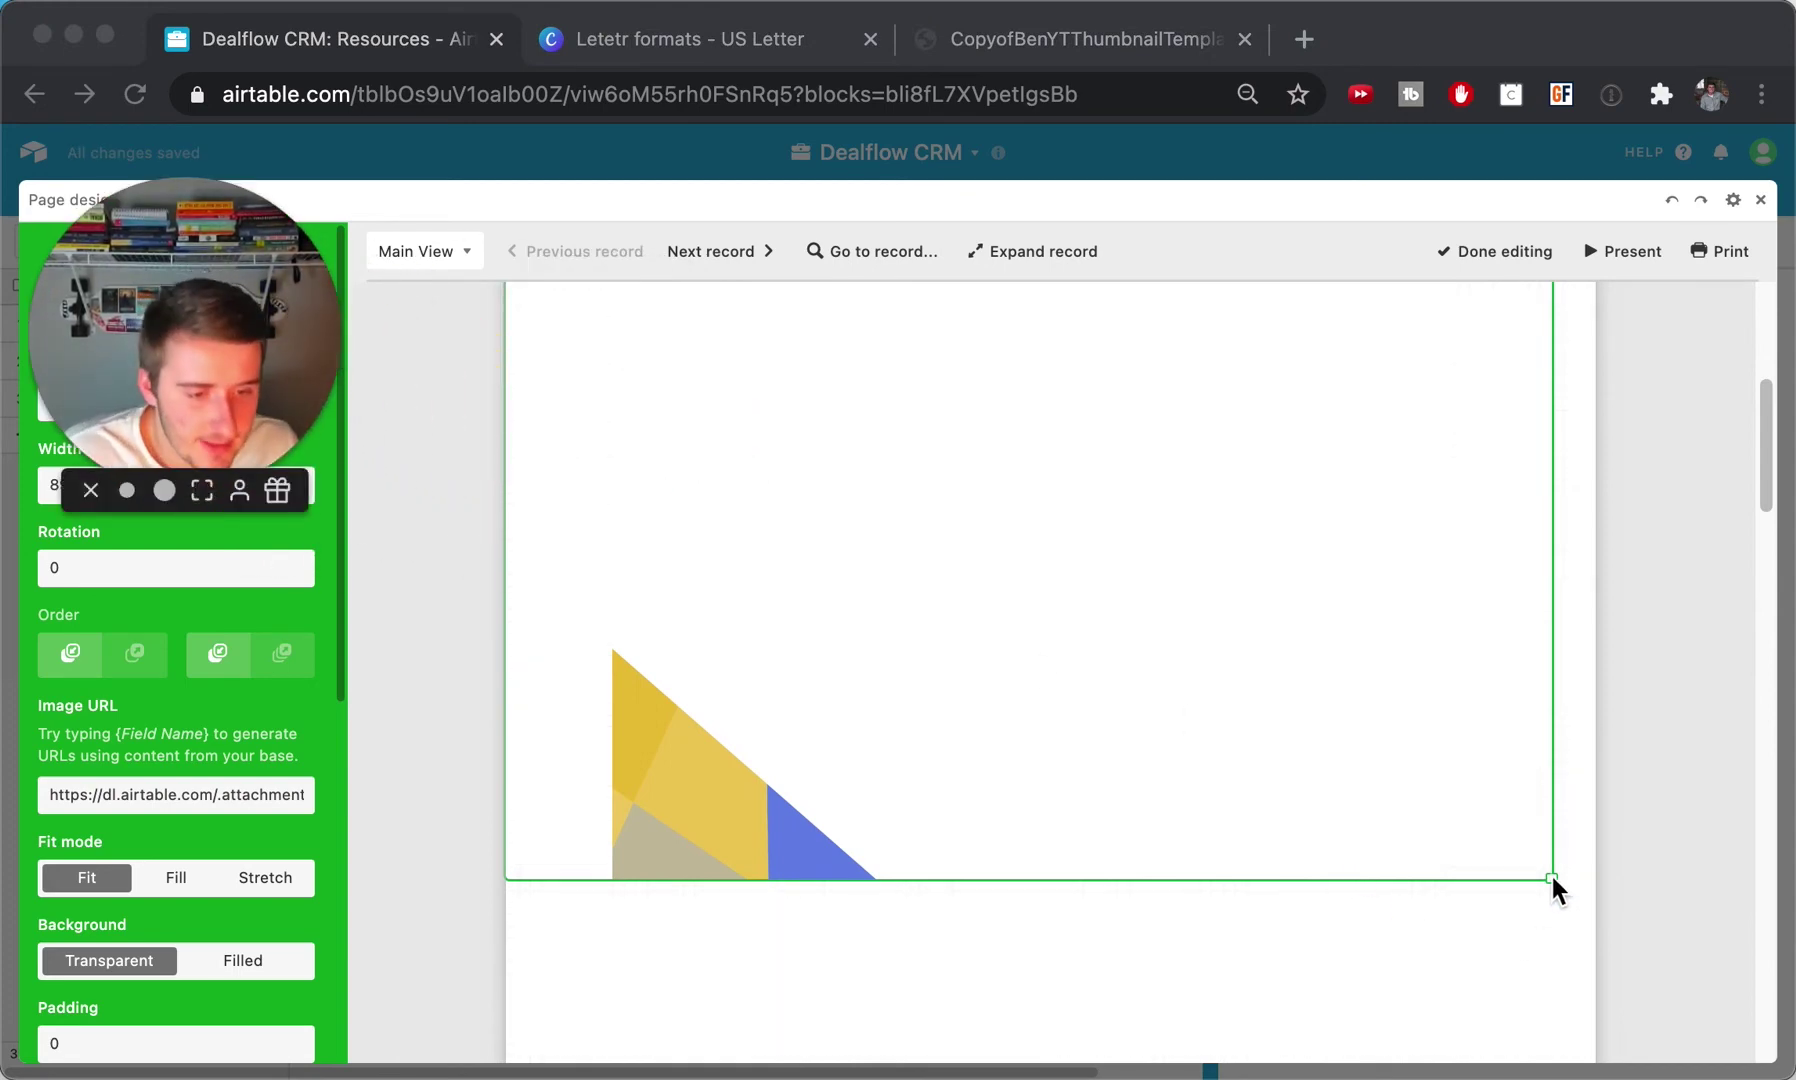
{"action": "left_click_drag", "start_coordinate": [1551, 880], "coordinate": [1584, 1003]}
{"action": "scroll", "coordinate": [1584, 1003], "scroll_direction": "down", "scroll_amount": 5}
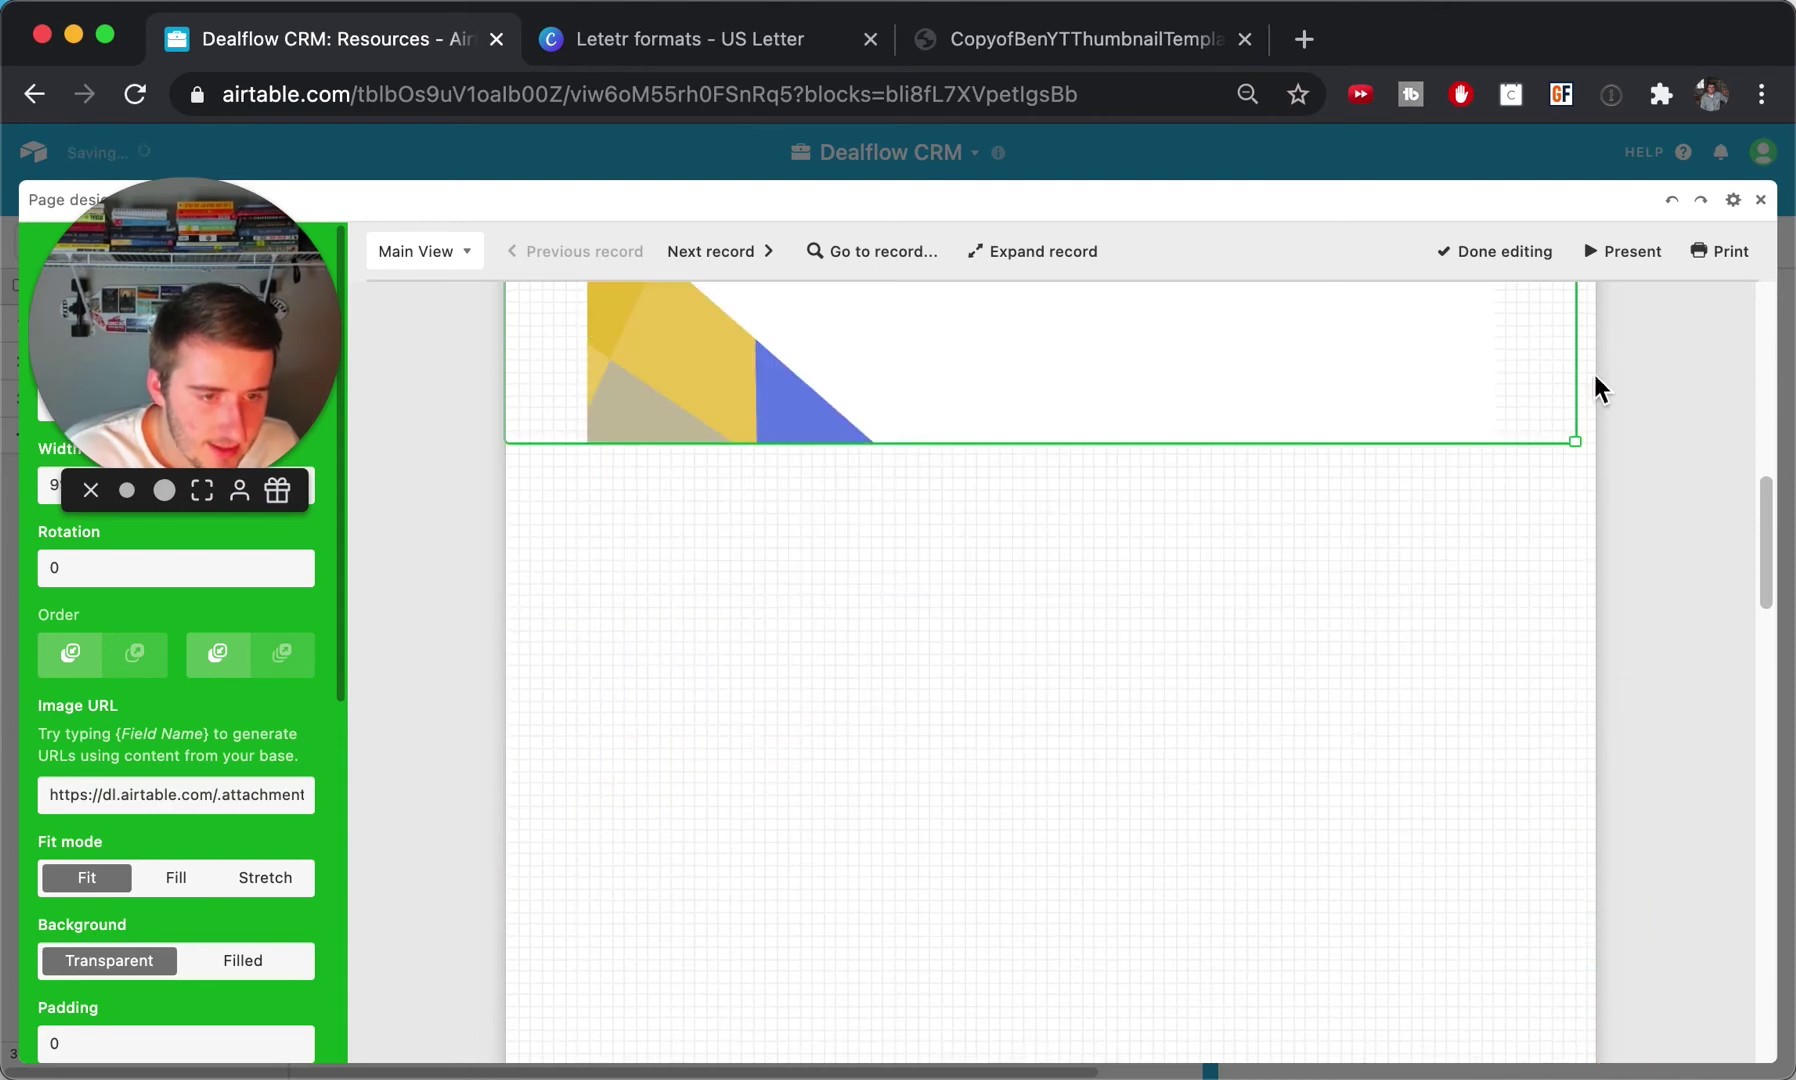
{"action": "left_click_drag", "start_coordinate": [1581, 444], "coordinate": [1610, 688]}
{"action": "left_click_drag", "start_coordinate": [1191, 622], "coordinate": [1180, 620]}
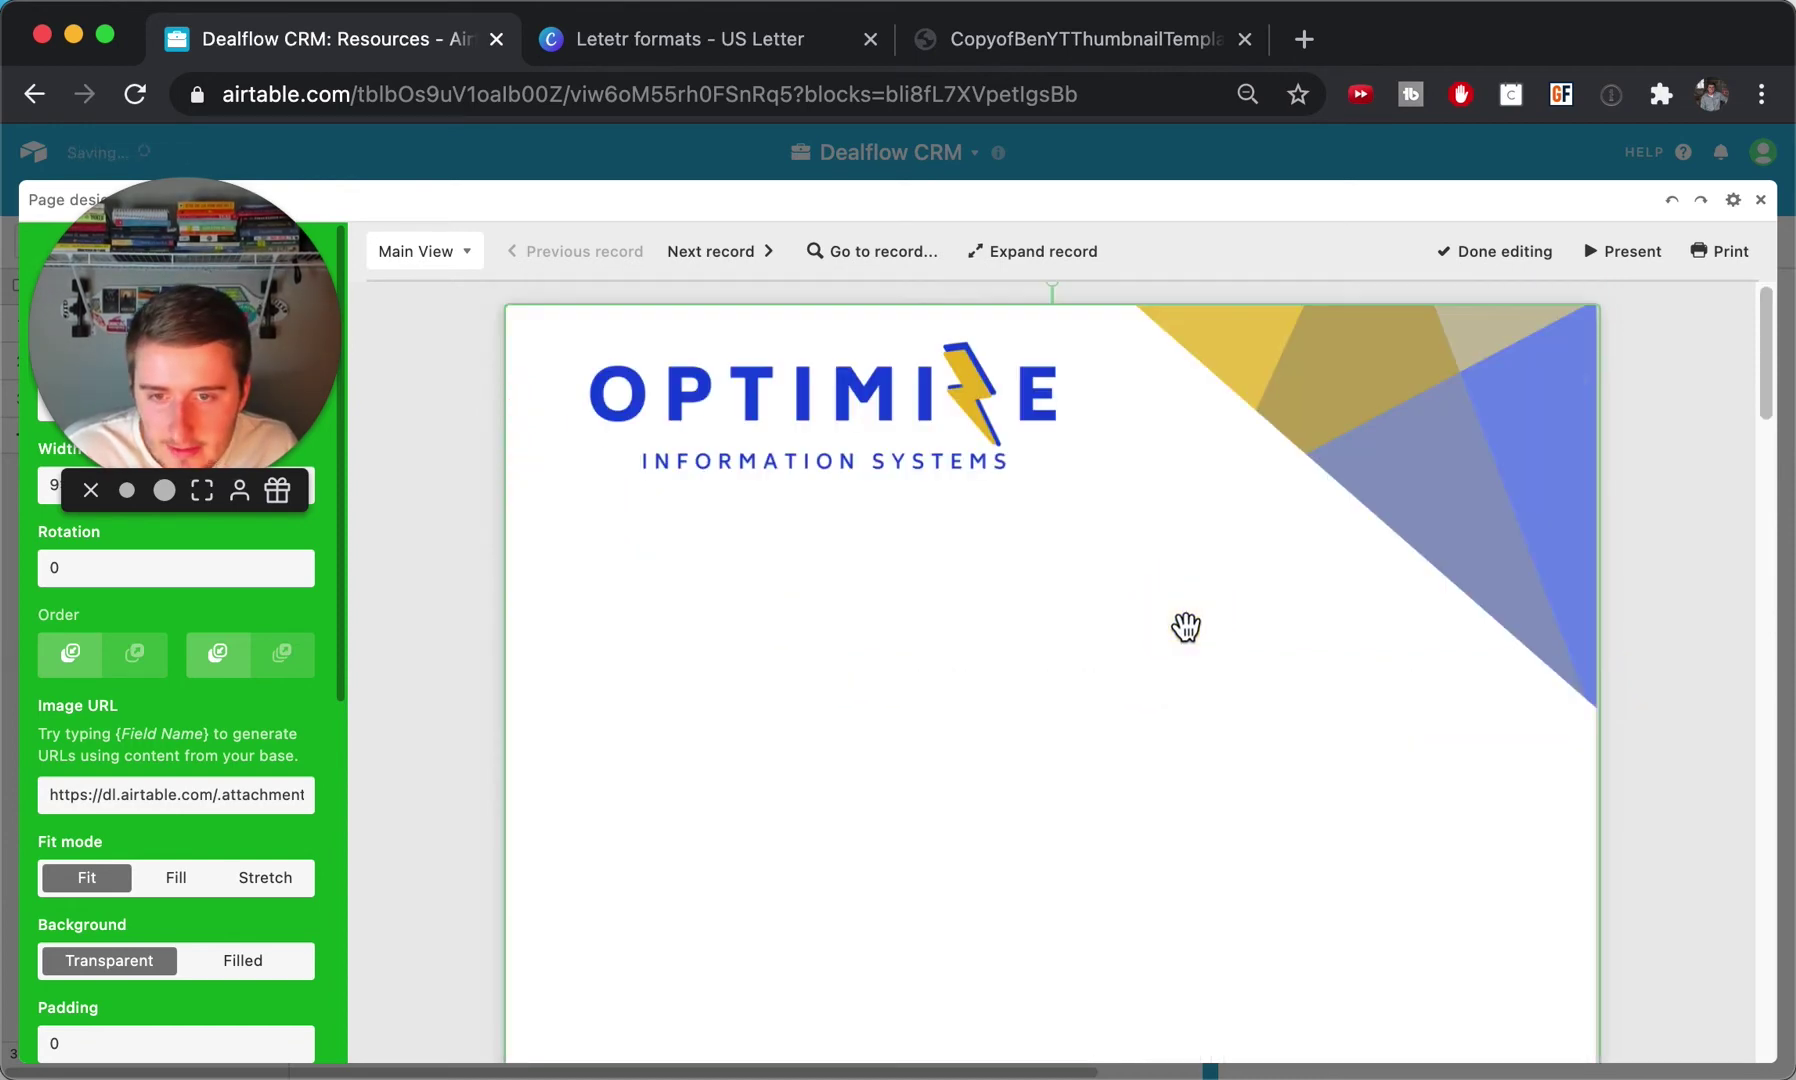
{"action": "left_click", "coordinate": [428, 514]}
{"action": "scroll", "coordinate": [734, 604], "scroll_direction": "down", "scroll_amount": 7}
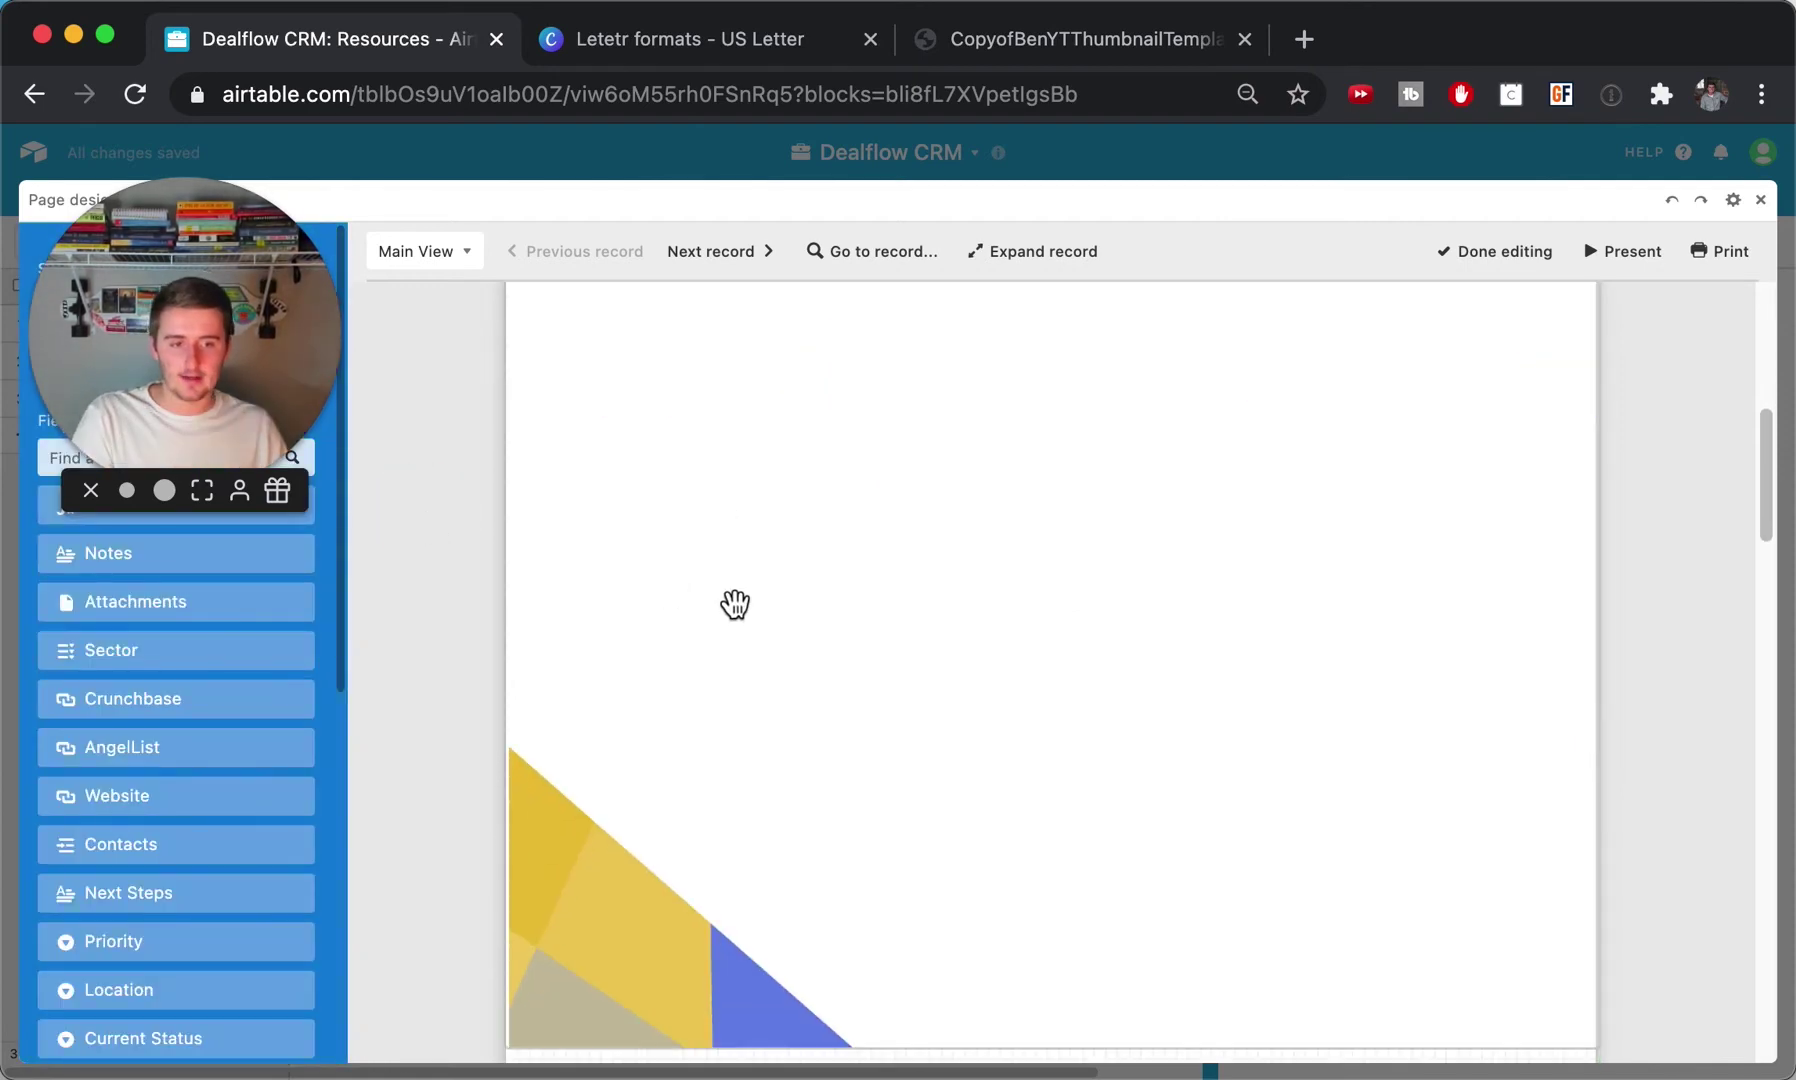
Zoom the browser out, nudge the letterhead image to the page top, then return to 67%.
{"action": "key", "text": "super+minus"}
{"action": "key", "text": "super+minus"}
{"action": "key", "text": "super+minus"}
{"action": "key", "text": "super+minus"}
{"action": "key", "text": "super+minus"}
{"action": "key", "text": "super+minus"}
{"action": "key", "text": "super+minus"}
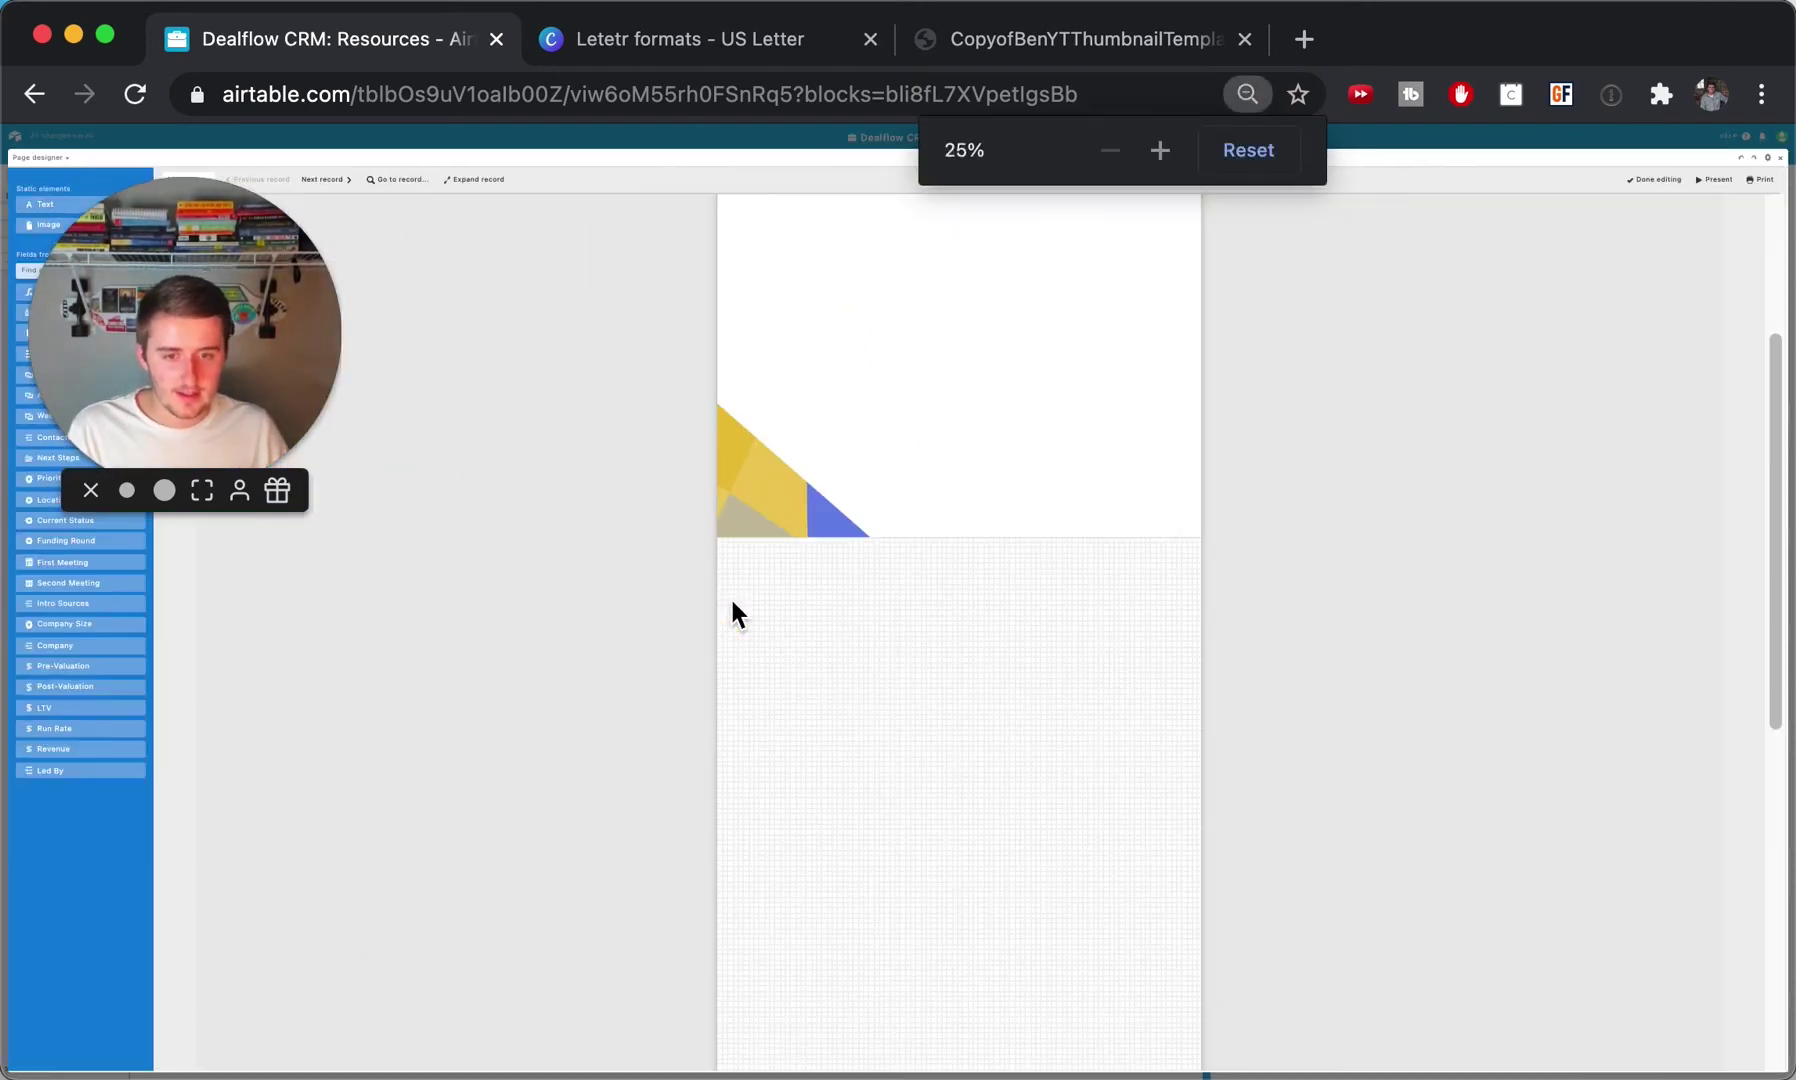
{"action": "scroll", "coordinate": [730, 598], "scroll_direction": "up", "scroll_amount": 3}
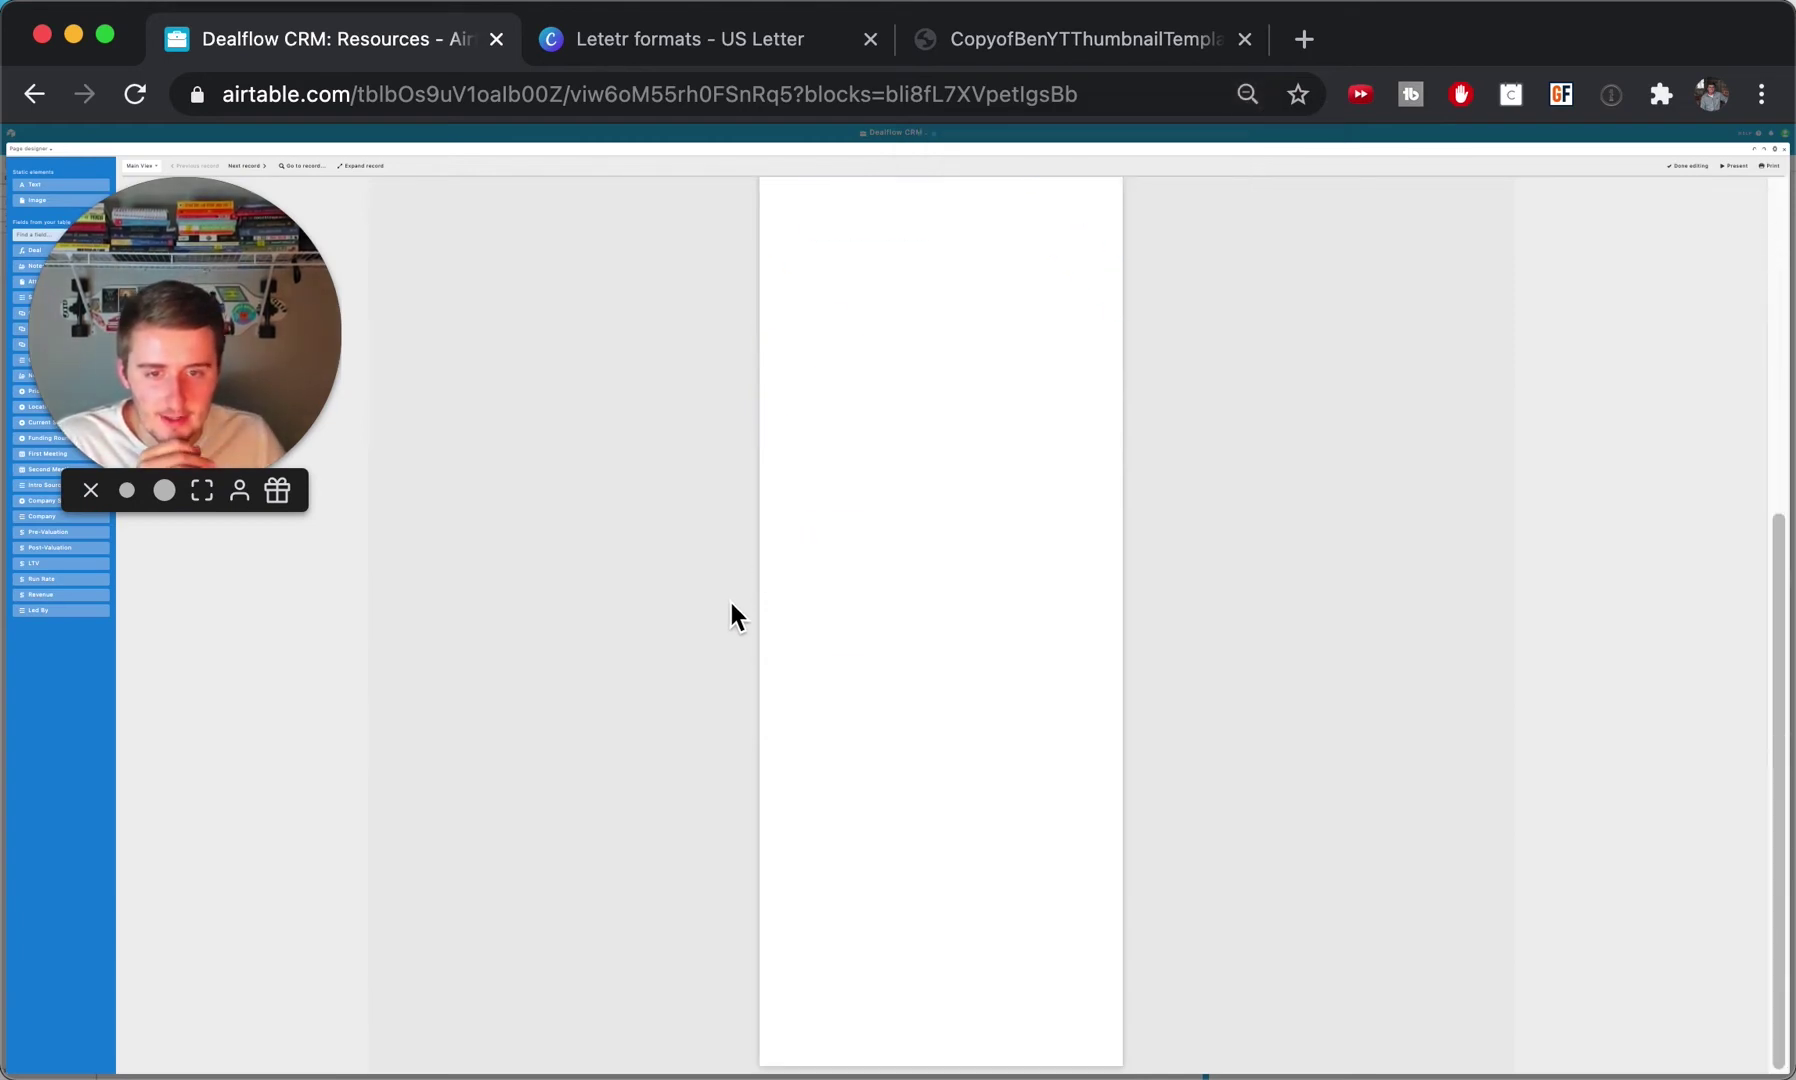
{"action": "left_click", "coordinate": [886, 533]}
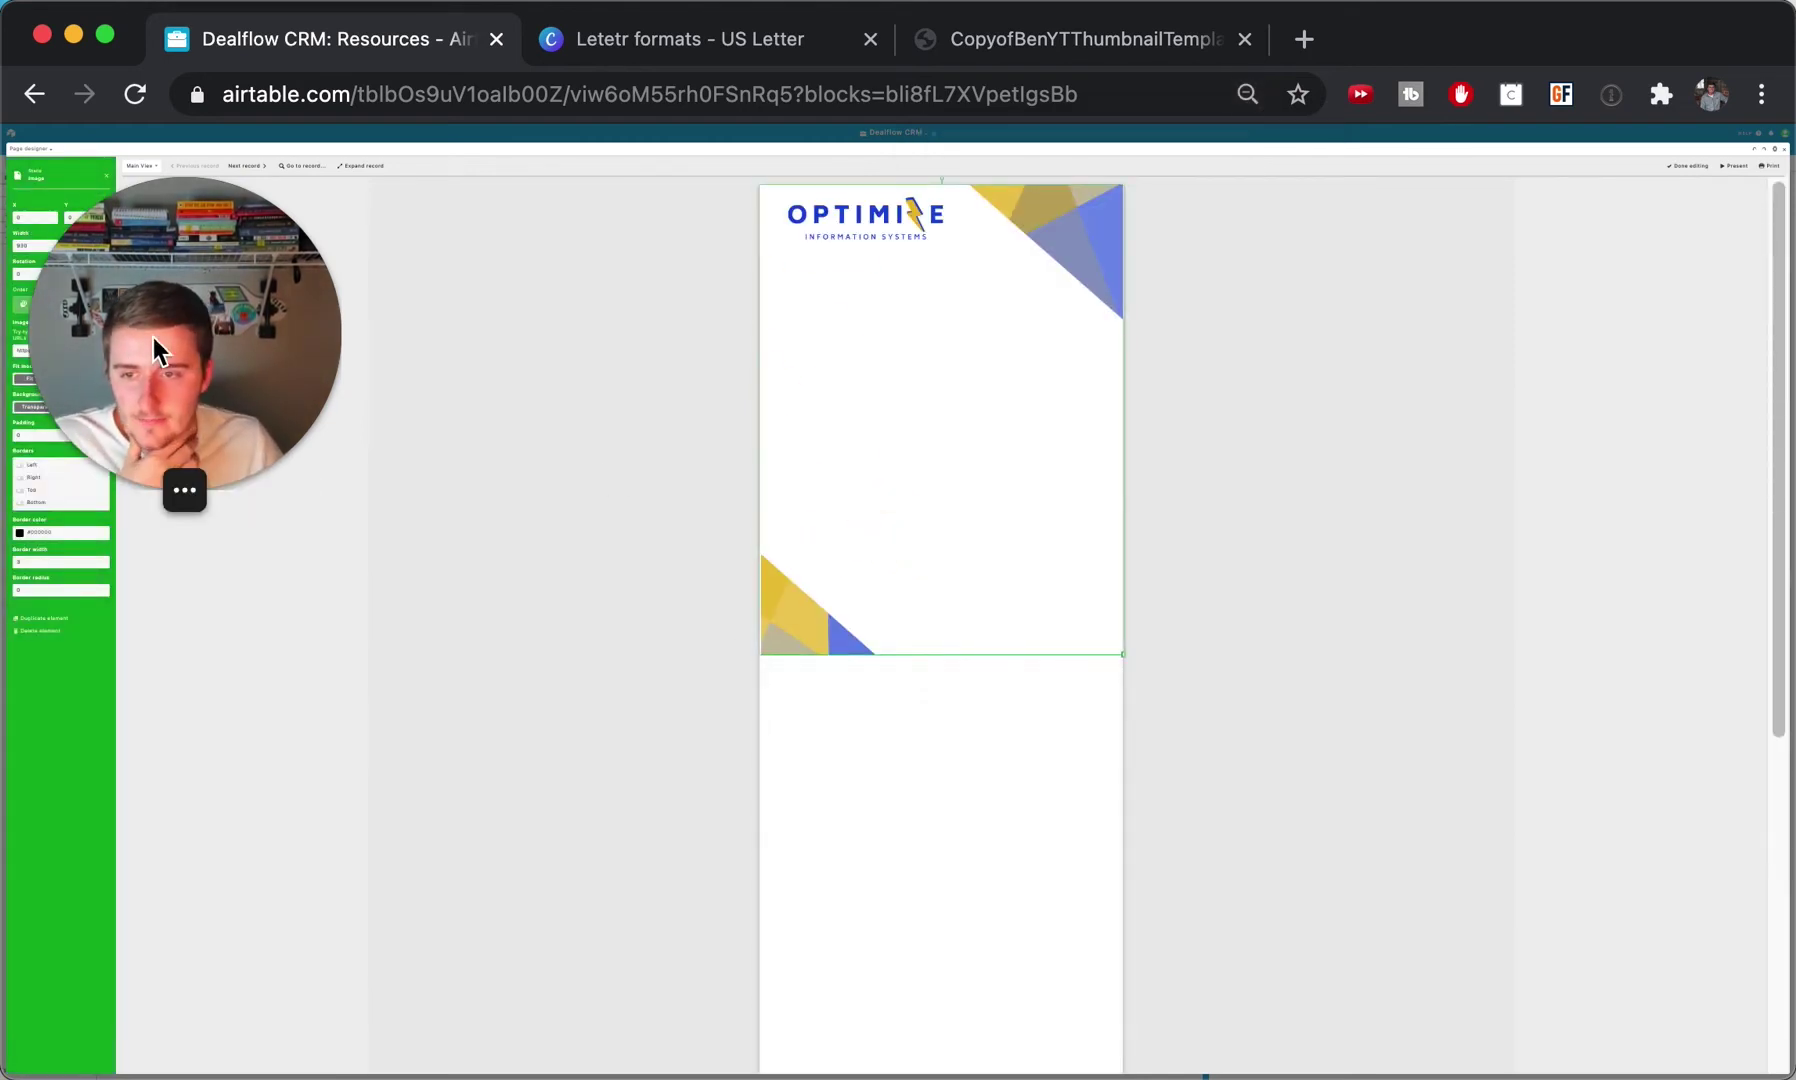
{"action": "left_click", "coordinate": [236, 366]}
{"action": "left_click_drag", "start_coordinate": [275, 382], "coordinate": [415, 413]}
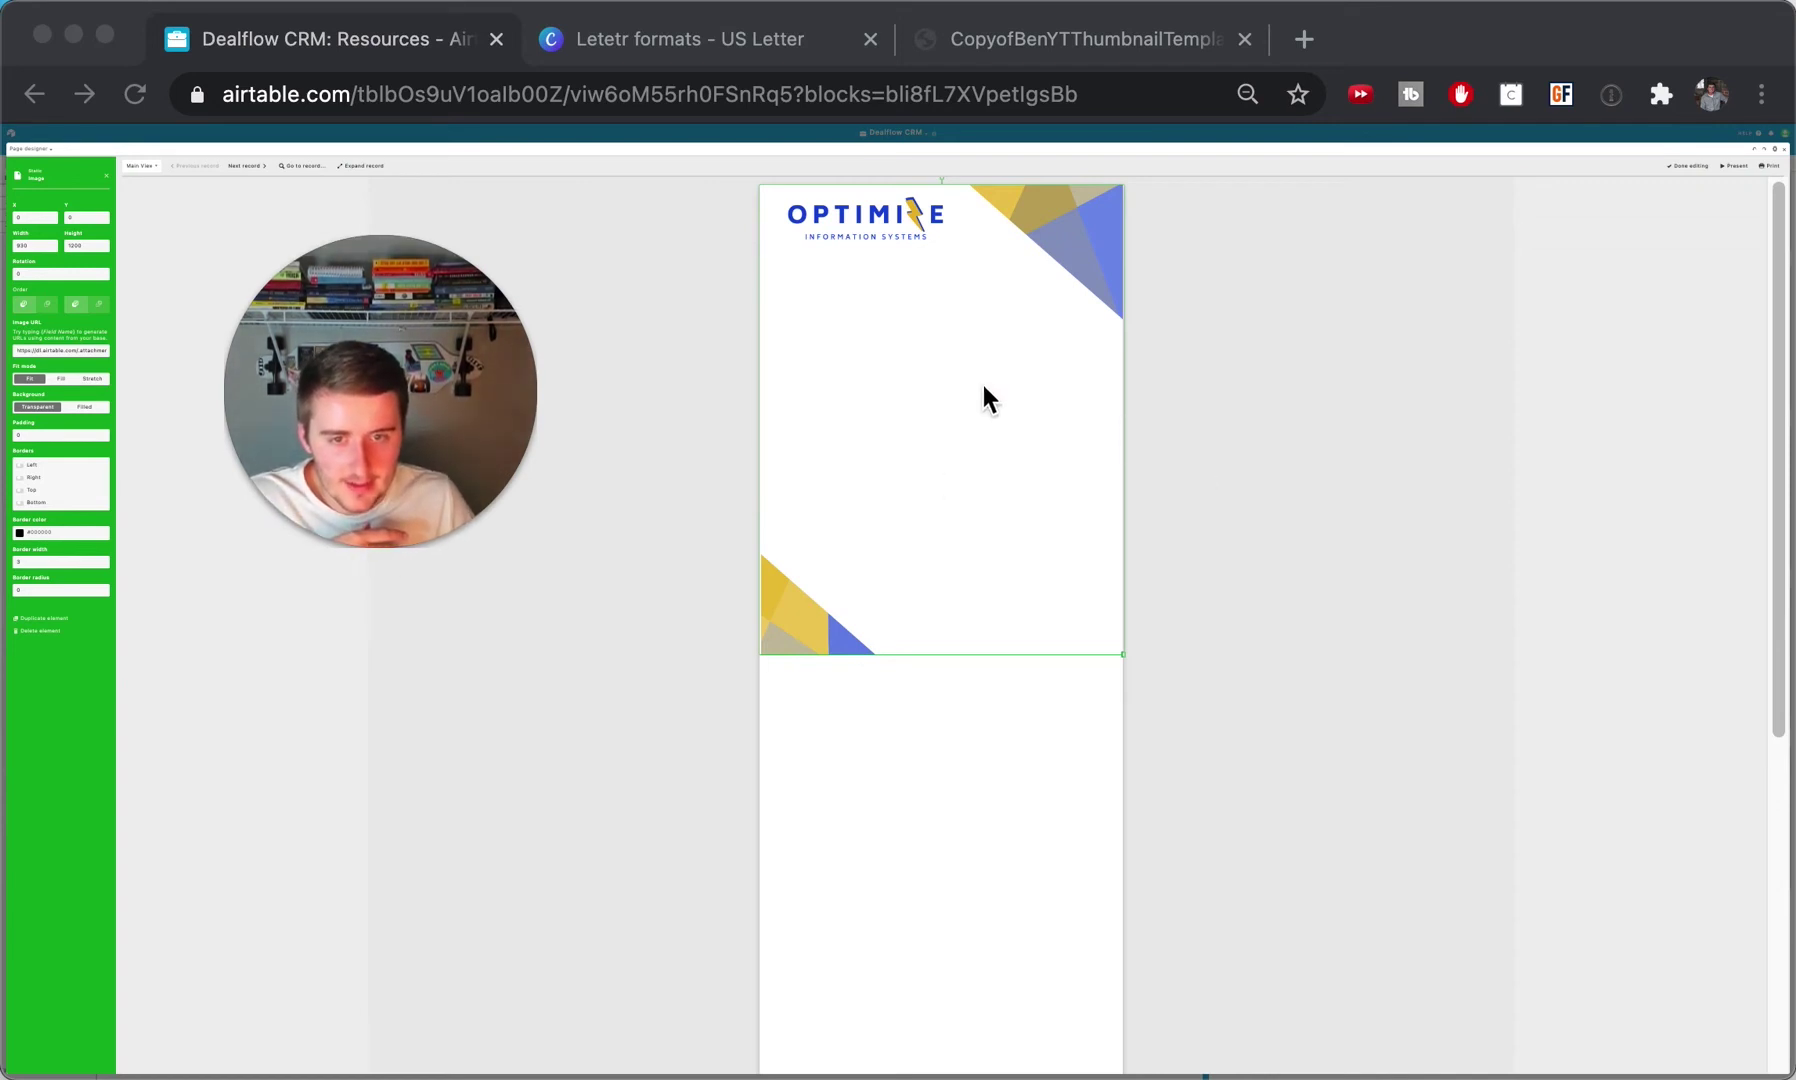
{"action": "left_click", "coordinate": [972, 492]}
{"action": "left_click_drag", "start_coordinate": [965, 495], "coordinate": [947, 392]}
{"action": "left_click", "coordinate": [946, 794]}
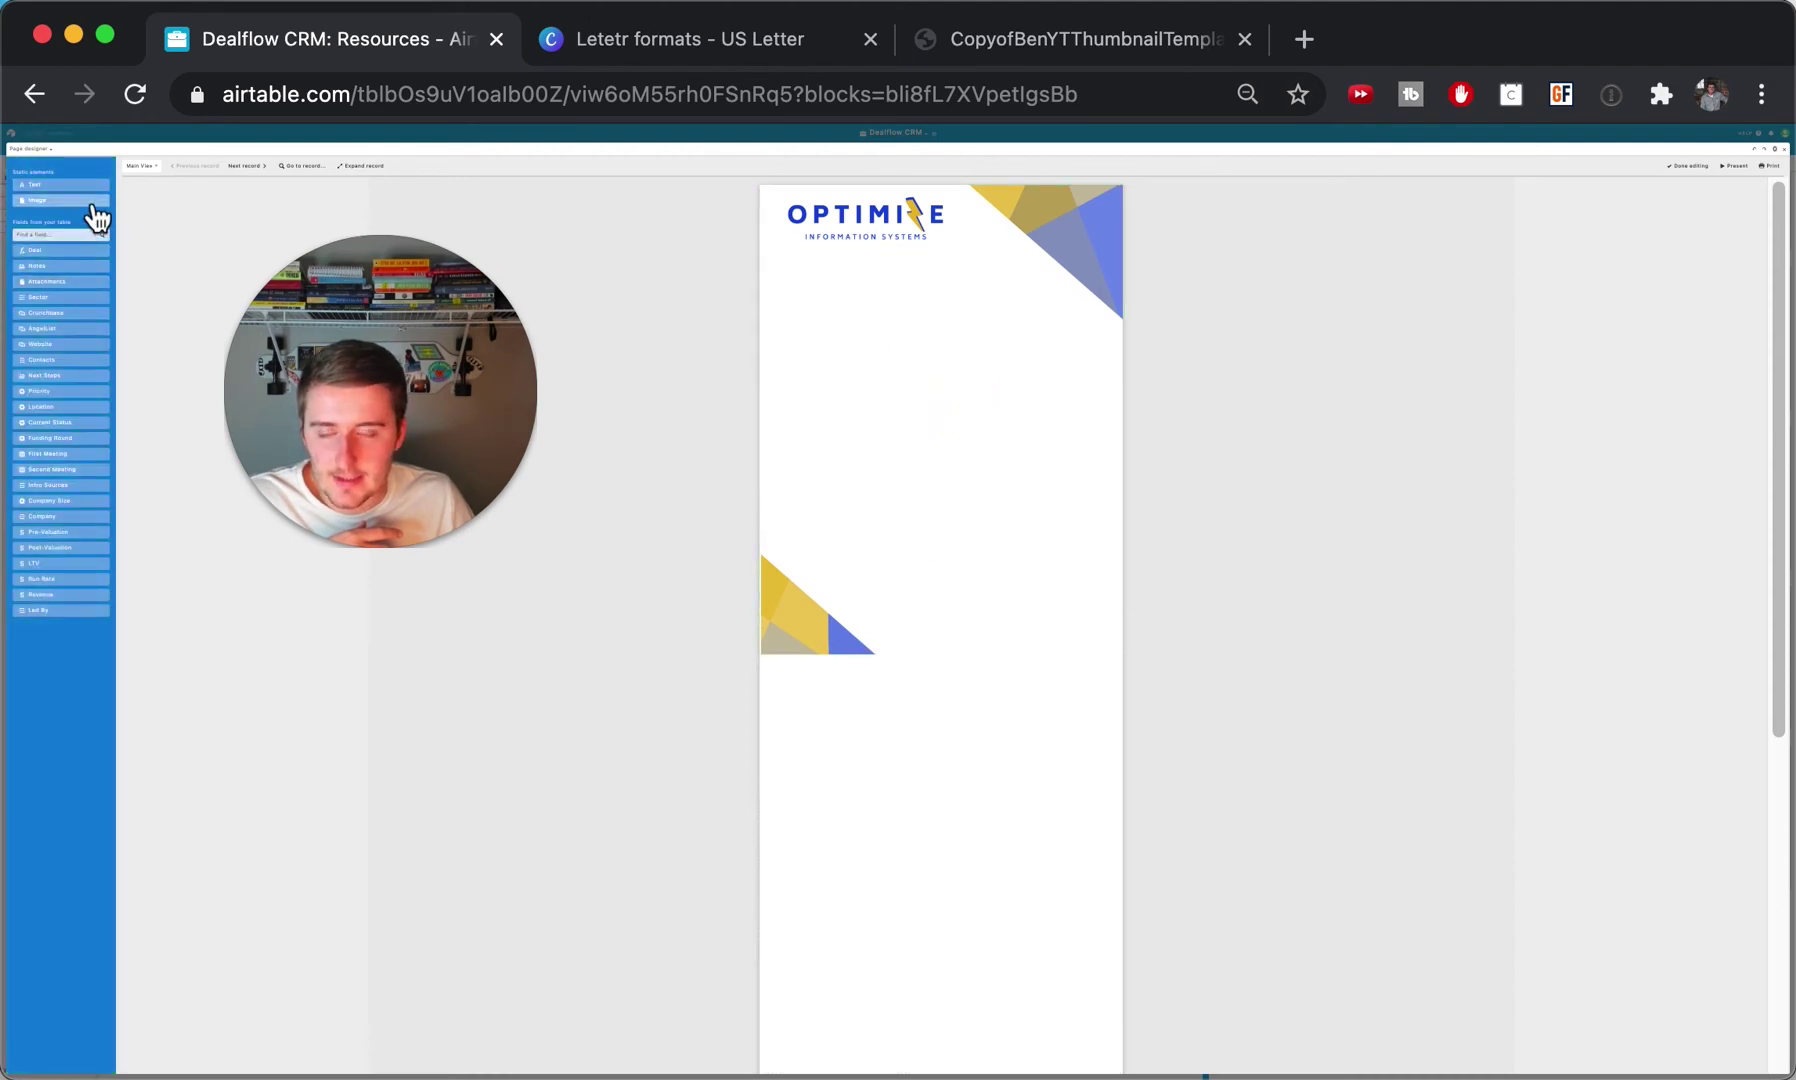
{"action": "key", "text": "super+equal"}
{"action": "key", "text": "super+equal"}
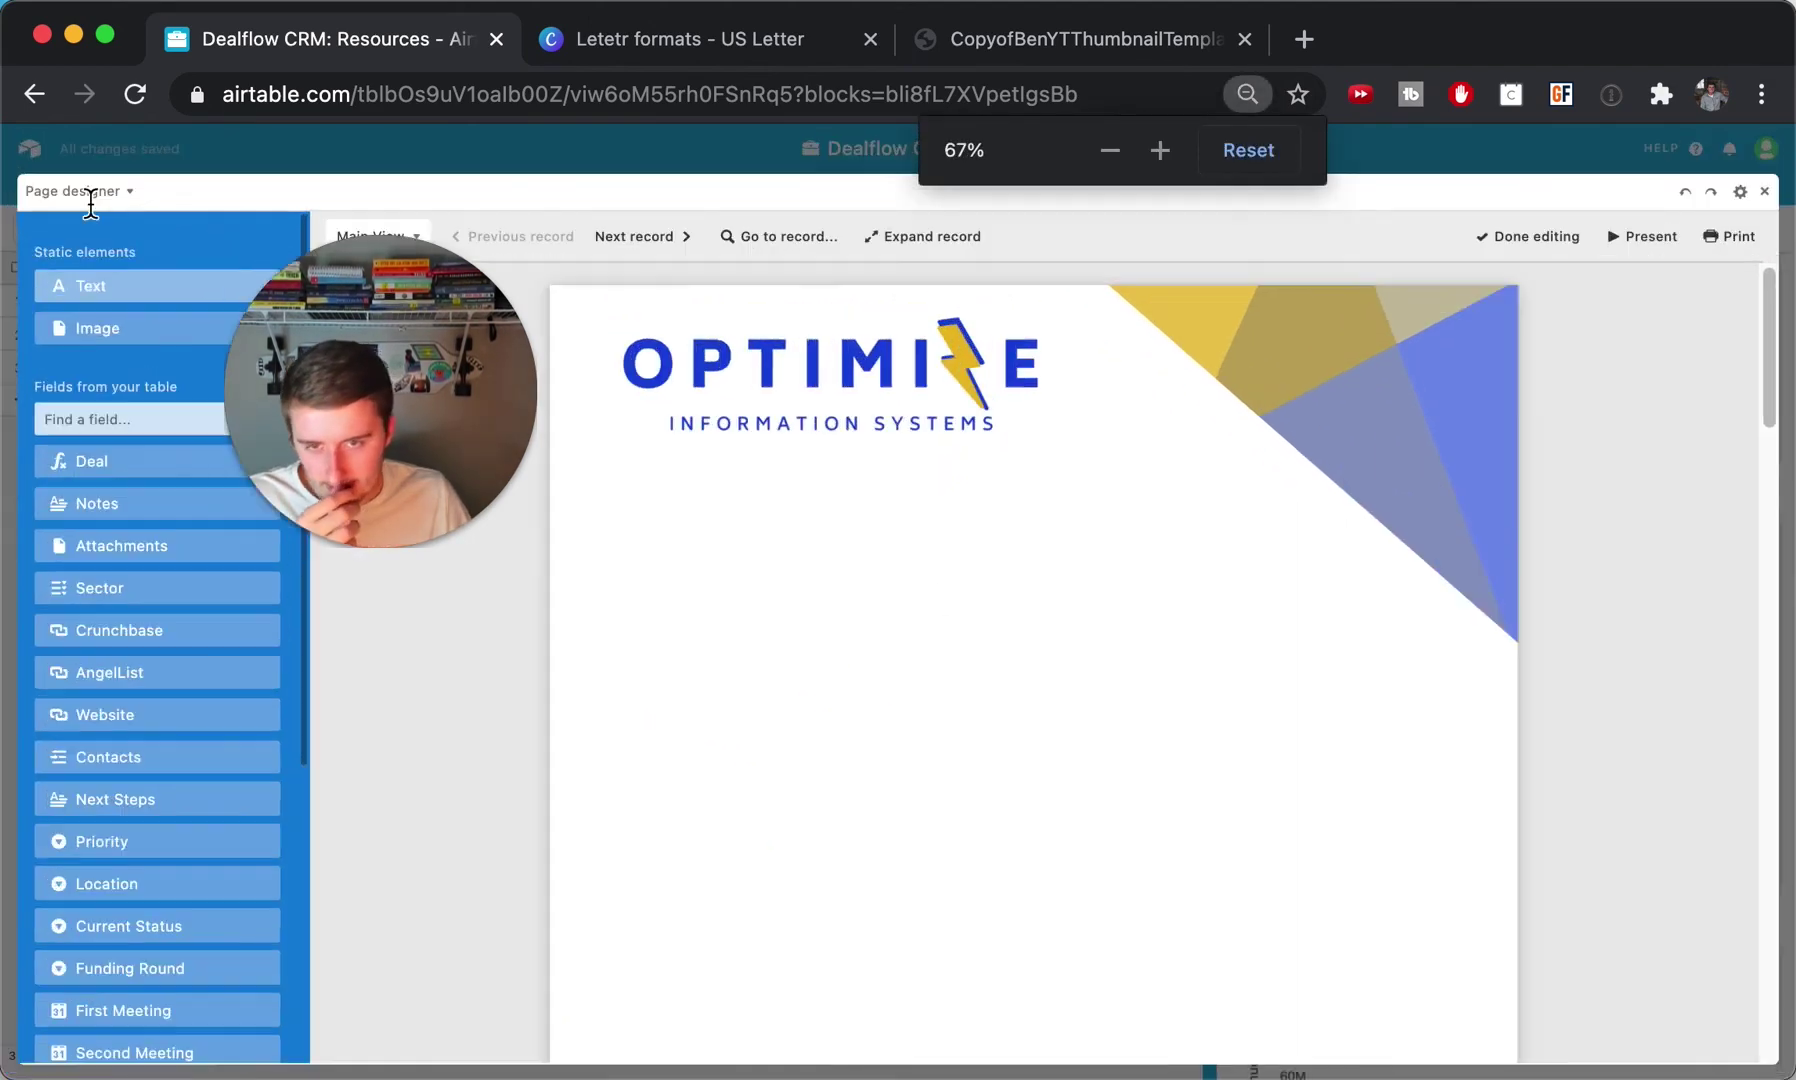
Add a new image box below page one and paste the Canva letterhead URL as its source.
{"action": "left_click", "coordinate": [88, 330]}
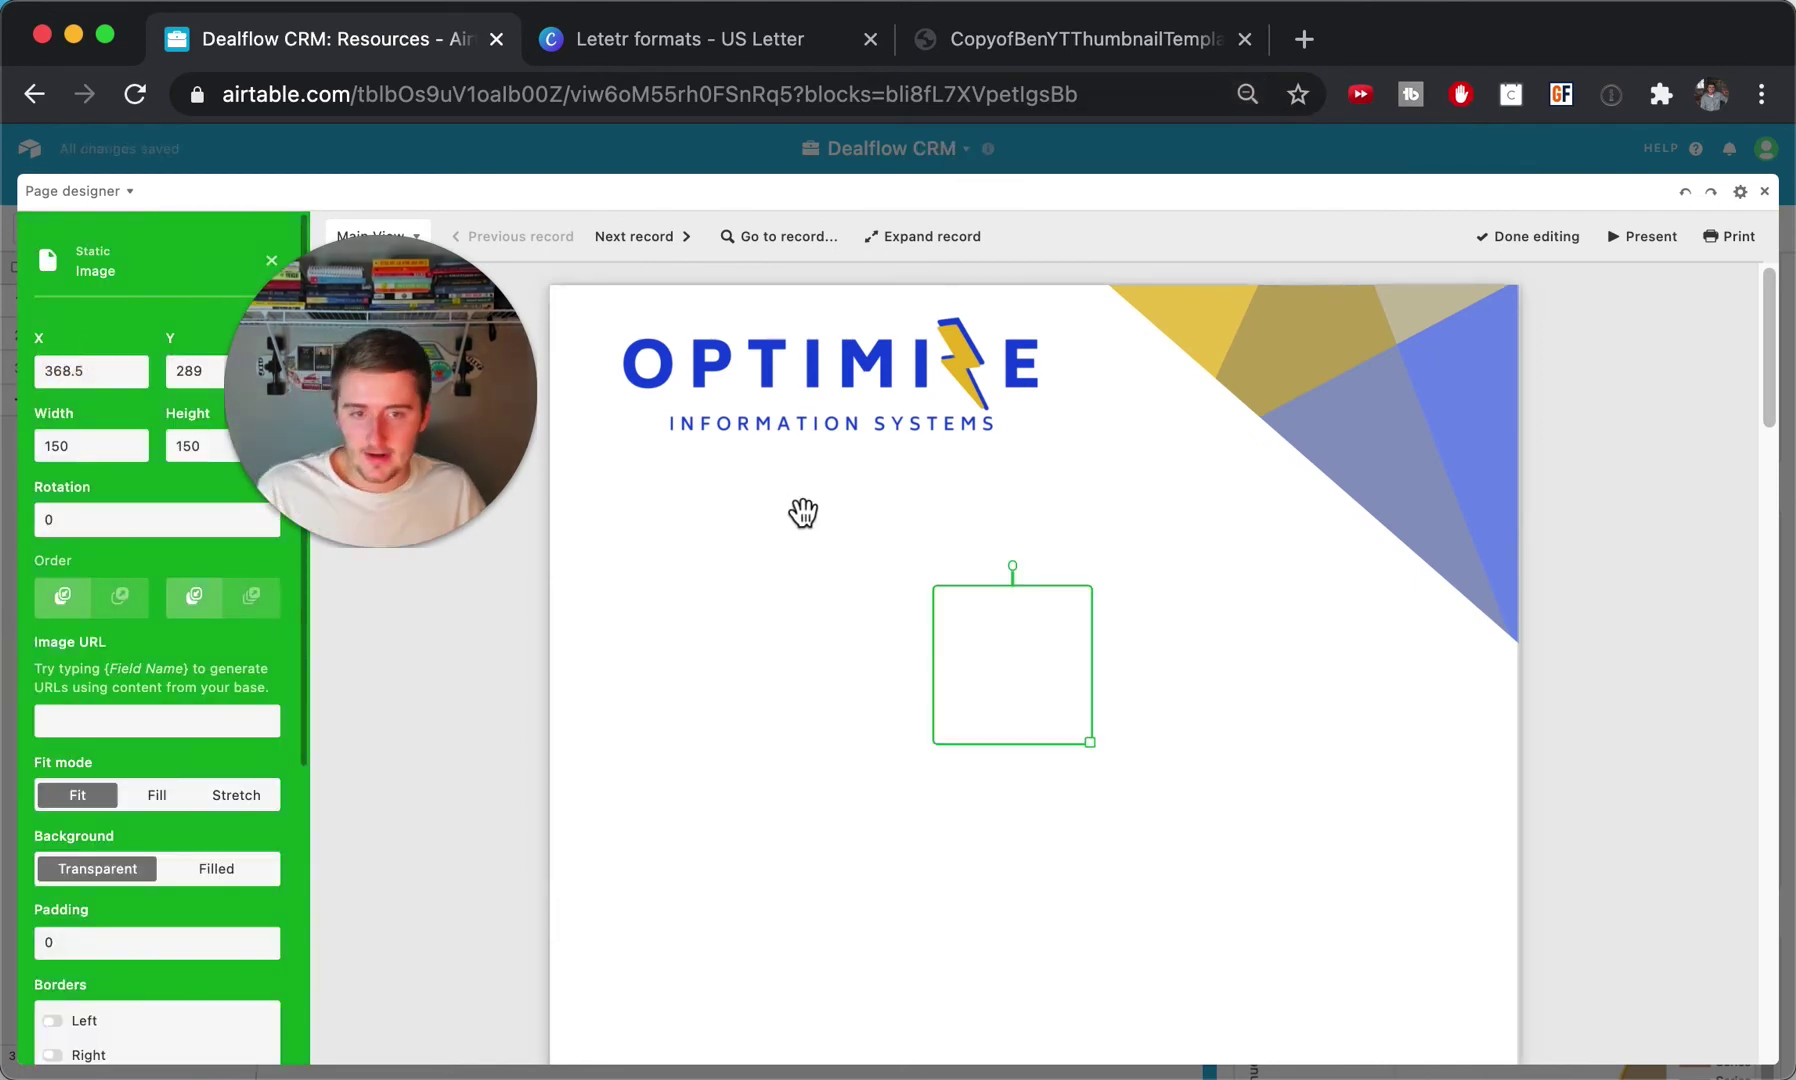
{"action": "left_click_drag", "start_coordinate": [998, 646], "coordinate": [1006, 970]}
{"action": "scroll", "coordinate": [994, 722], "scroll_direction": "down", "scroll_amount": 5}
{"action": "left_click_drag", "start_coordinate": [1004, 561], "coordinate": [977, 977]}
{"action": "scroll", "coordinate": [1000, 700], "scroll_direction": "down", "scroll_amount": 4}
{"action": "left_click_drag", "start_coordinate": [996, 552], "coordinate": [650, 748]}
{"action": "left_click", "coordinate": [173, 715]}
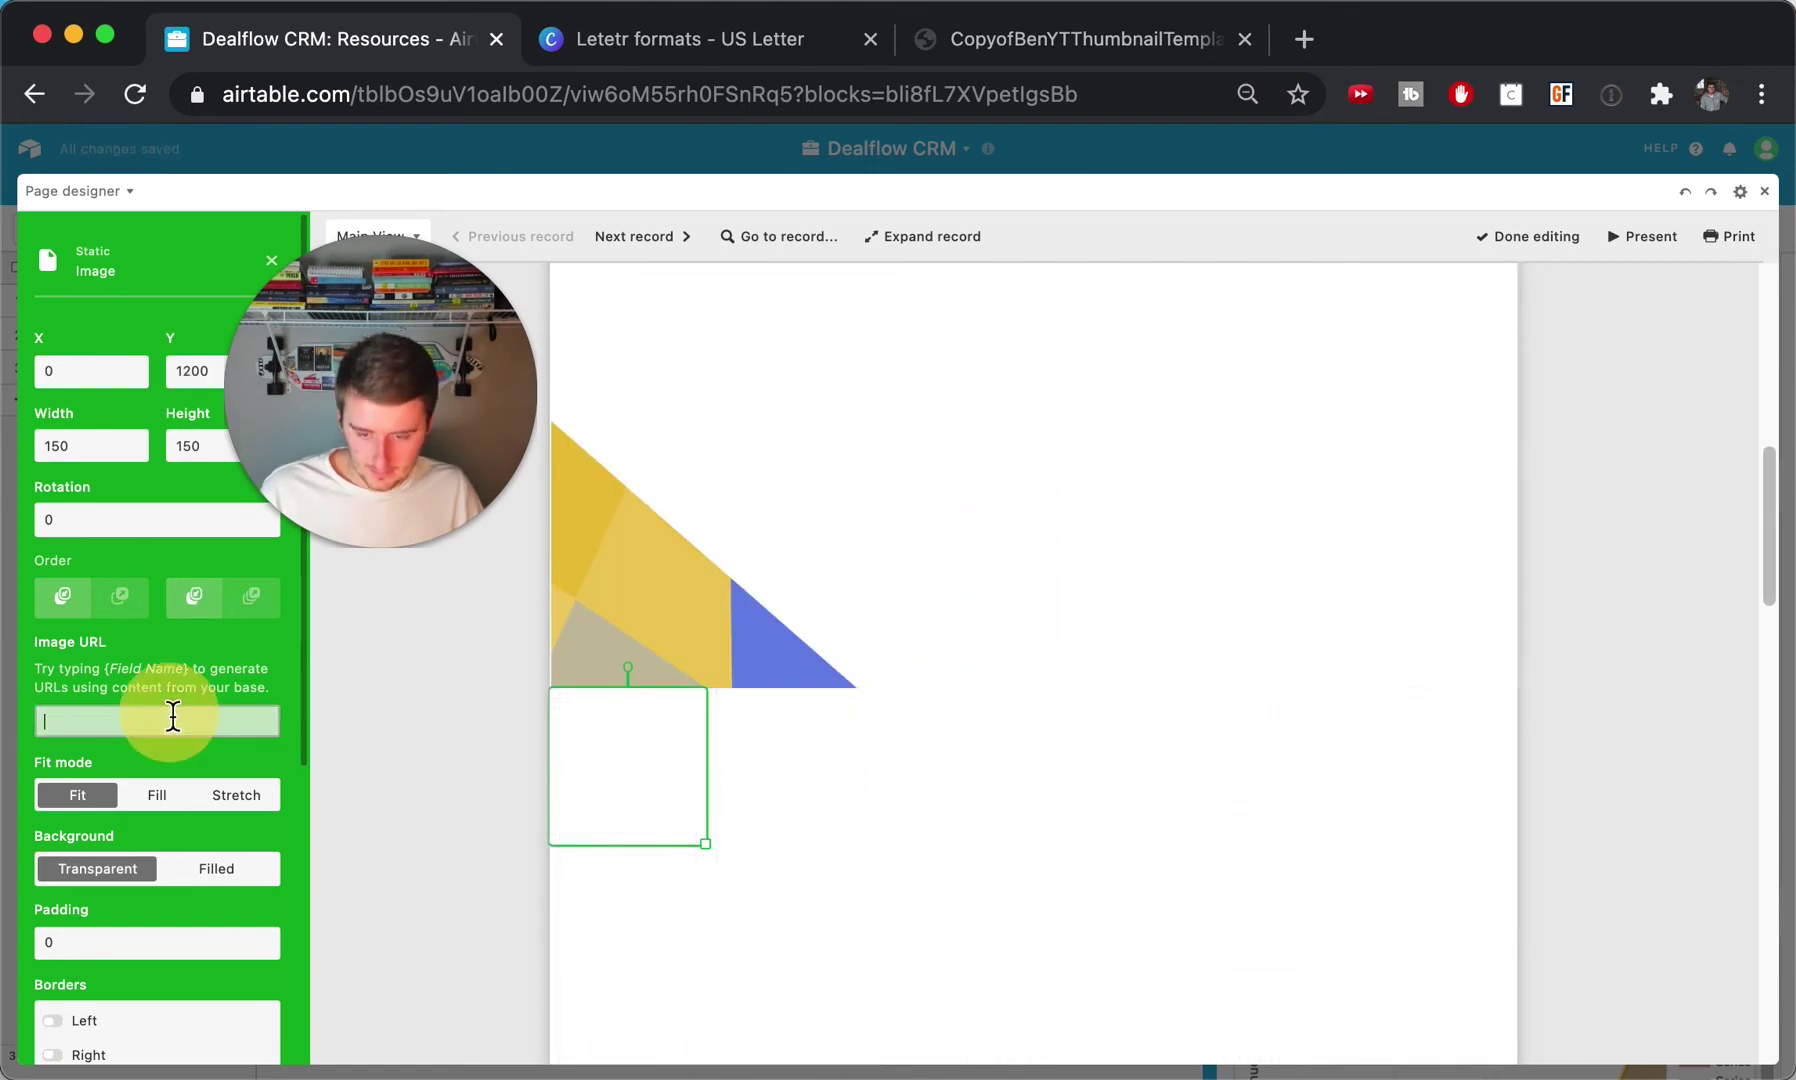
{"action": "key", "text": "super+v"}
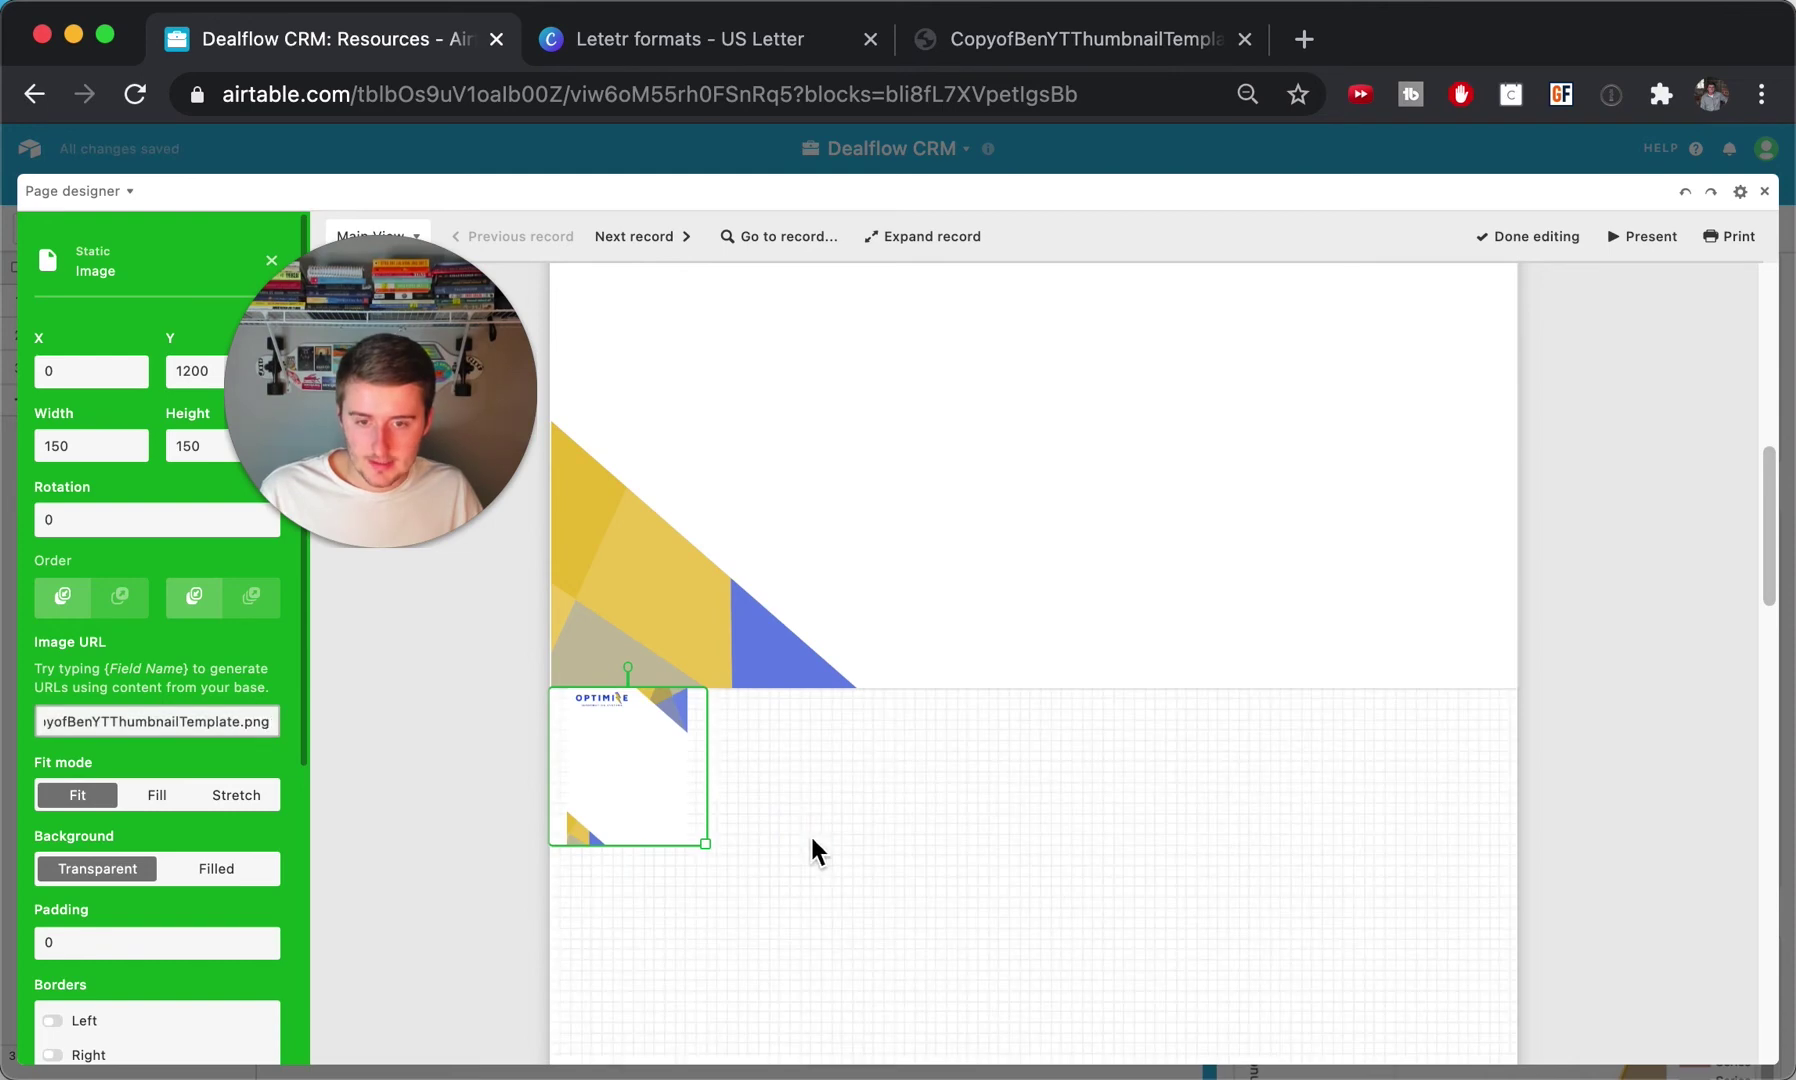
{"action": "left_click", "coordinate": [810, 832]}
Resize the second letterhead image to 930 × 1250 px so it fills the second page.
{"action": "scroll", "coordinate": [810, 832], "scroll_direction": "down", "scroll_amount": 4}
{"action": "left_click", "coordinate": [660, 360]}
{"action": "left_click_drag", "start_coordinate": [705, 427], "coordinate": [1507, 994]}
{"action": "scroll", "coordinate": [1520, 1005], "scroll_direction": "down", "scroll_amount": 5}
{"action": "left_click_drag", "start_coordinate": [1519, 450], "coordinate": [1497, 1028]}
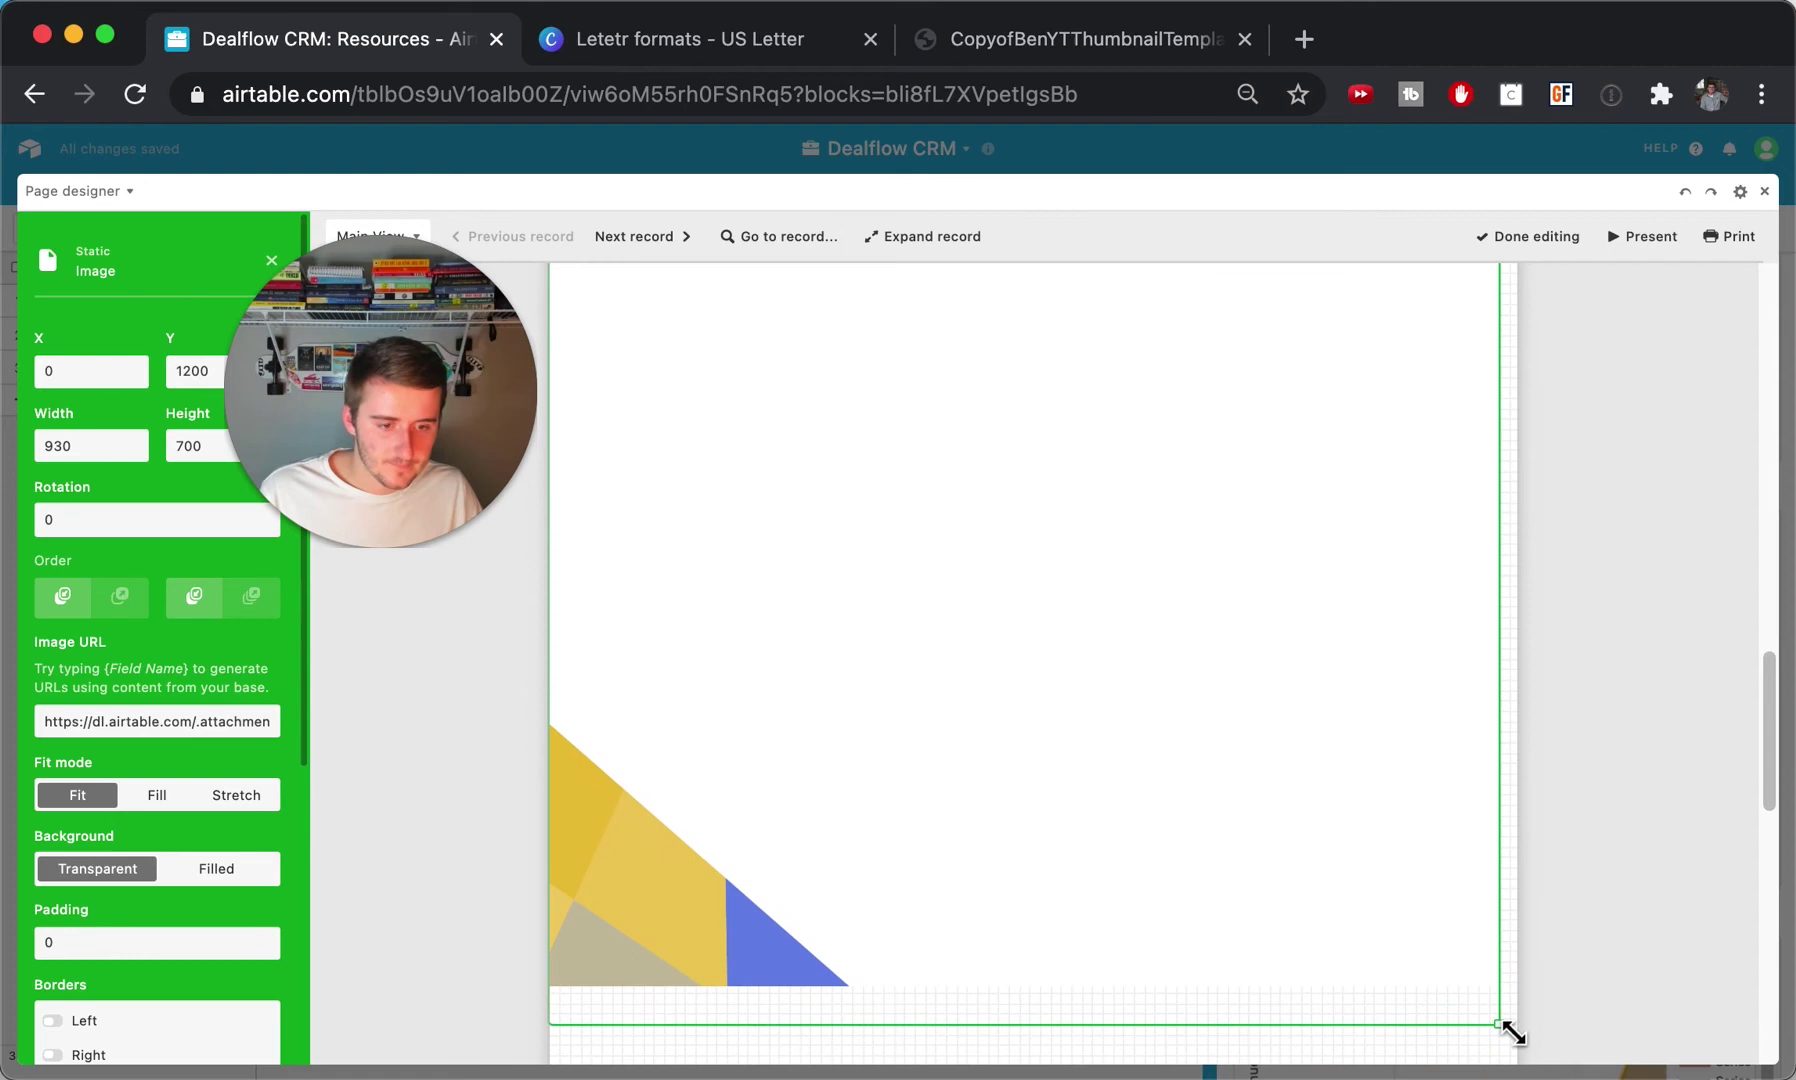
{"action": "left_click_drag", "start_coordinate": [1512, 1033], "coordinate": [1519, 1022]}
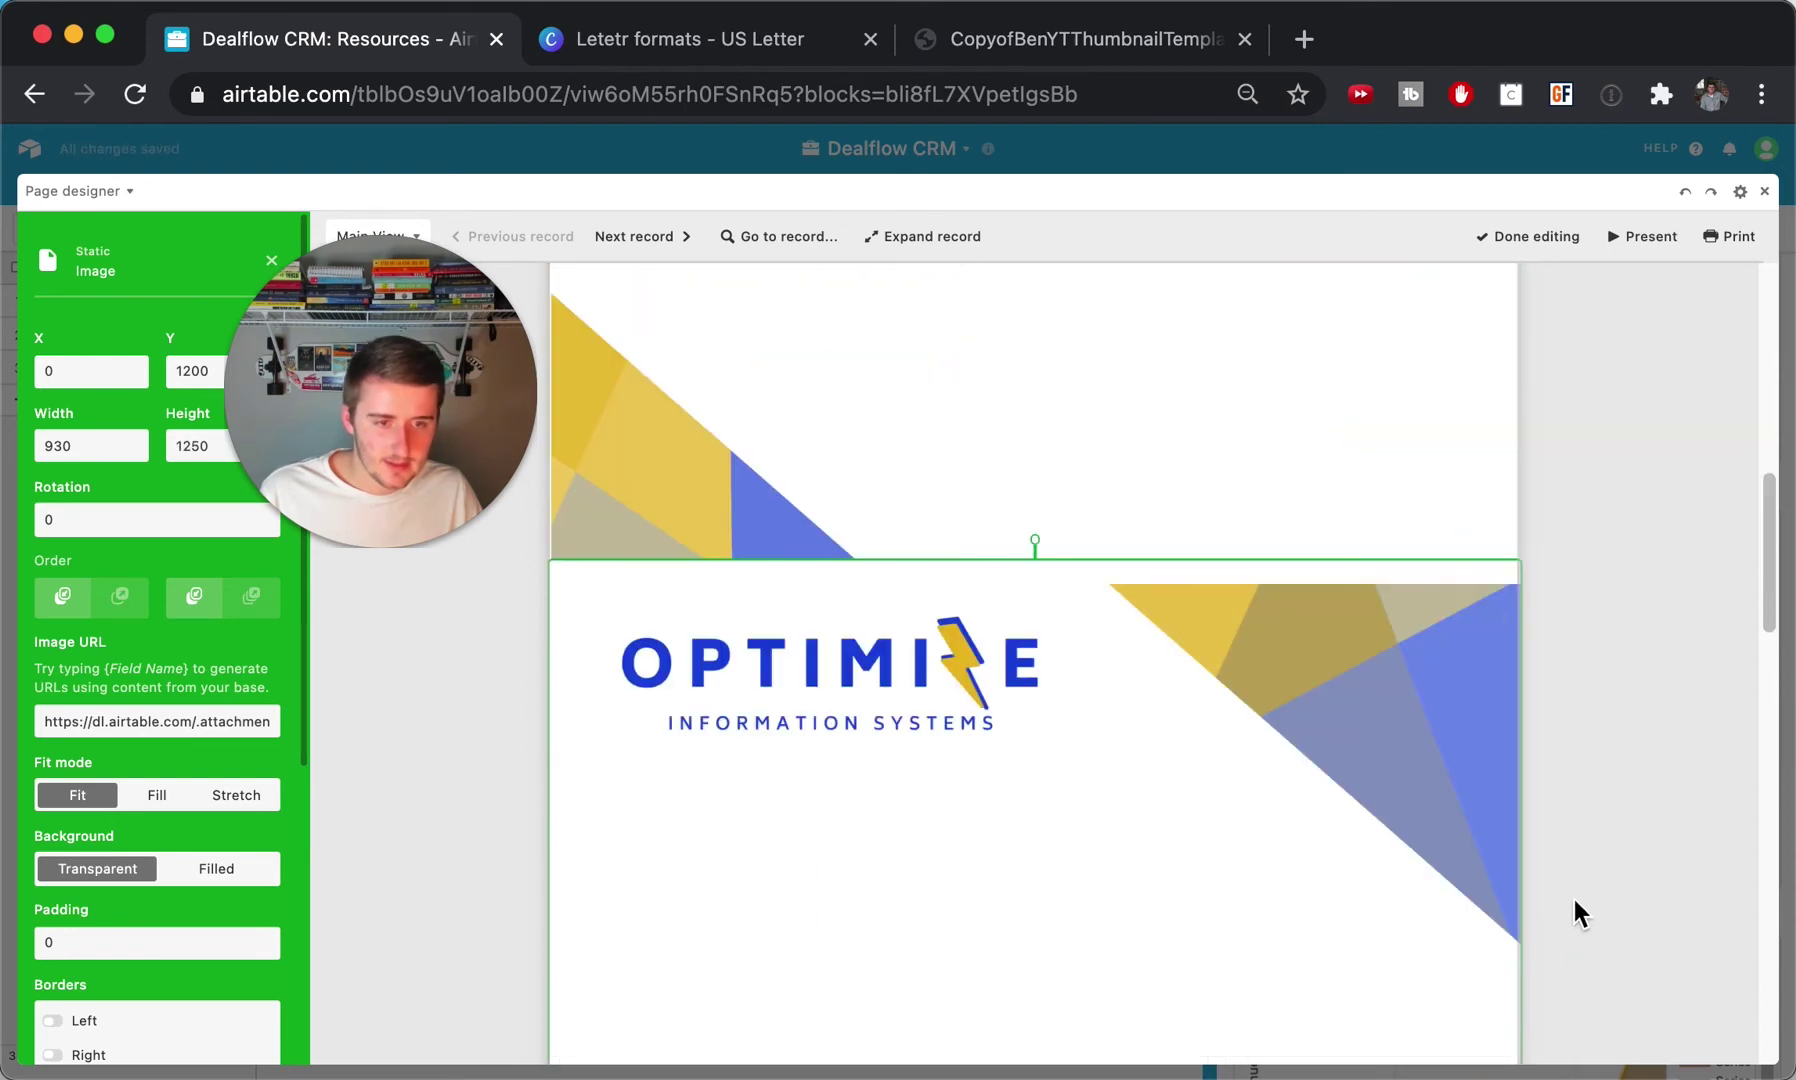
{"action": "left_click", "coordinate": [1608, 798]}
{"action": "scroll", "coordinate": [1110, 680], "scroll_direction": "up", "scroll_amount": 5}
{"action": "scroll", "coordinate": [1112, 684], "scroll_direction": "down", "scroll_amount": 5}
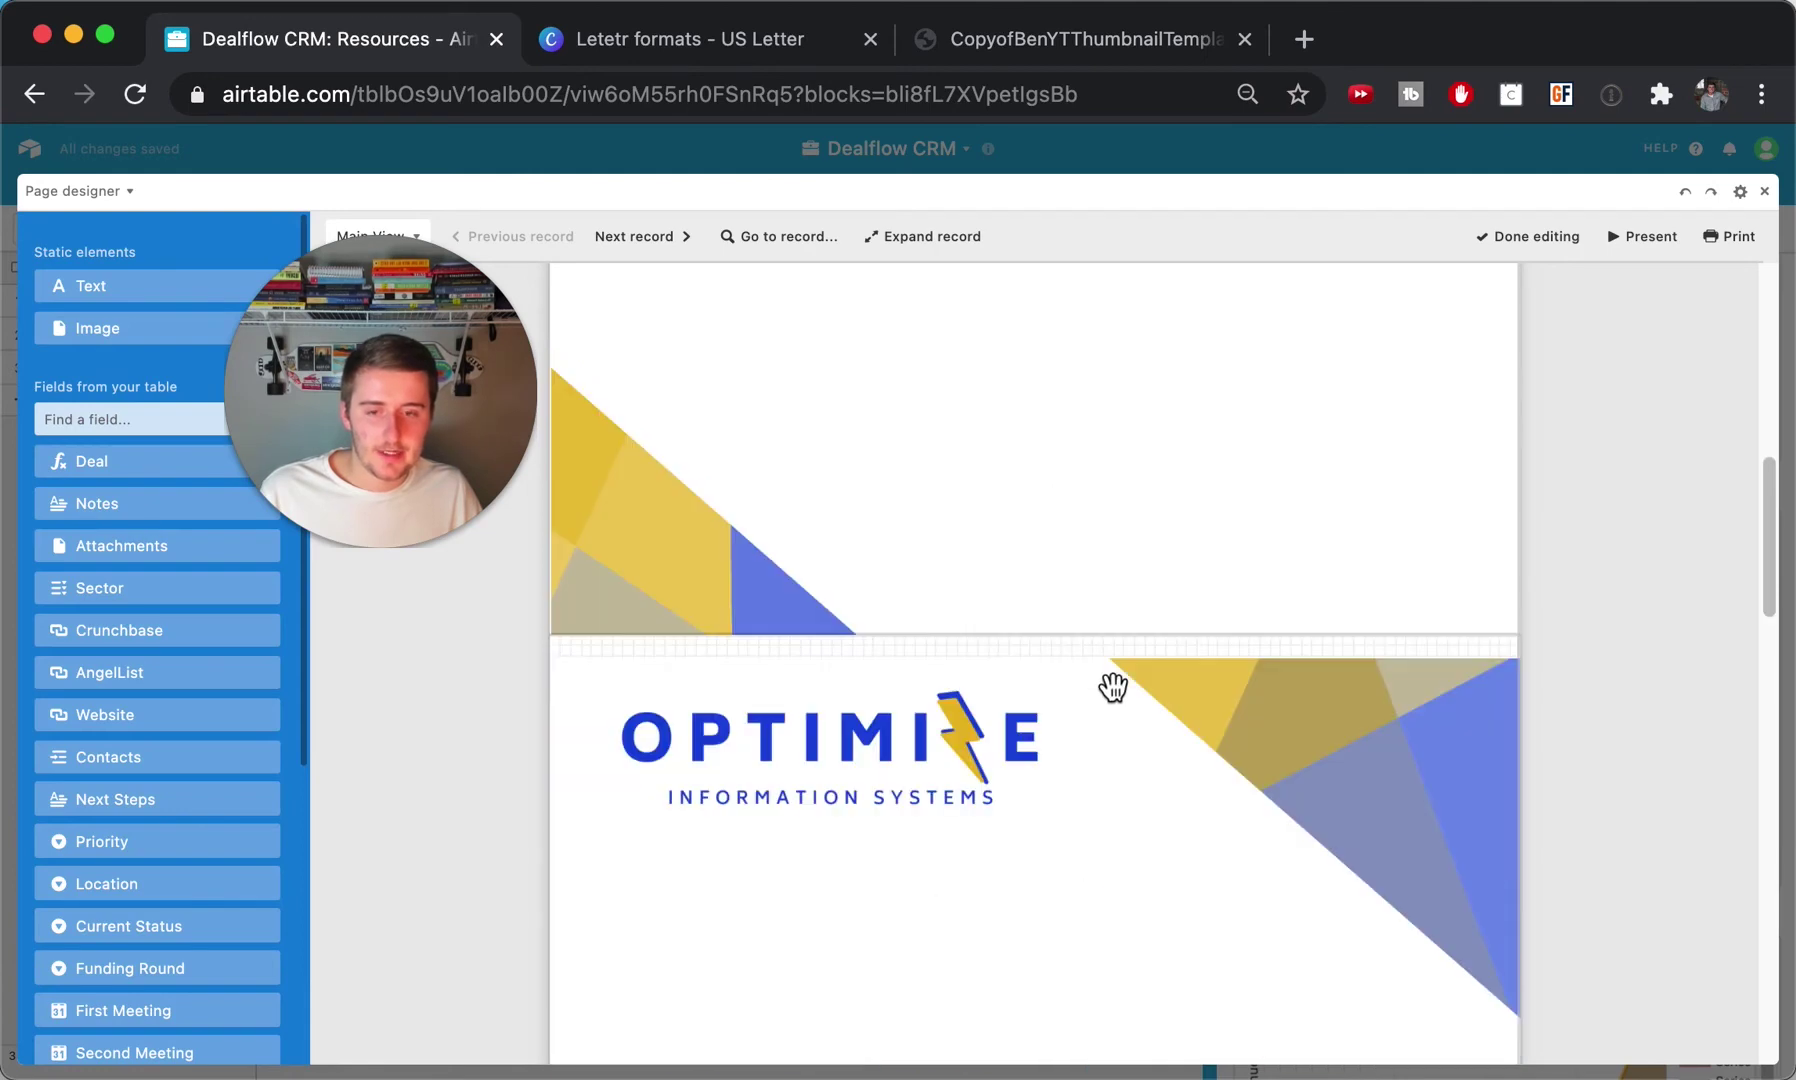
Add a third image with the same letterhead URL and position it at X 0, Y 2410.
{"action": "left_click", "coordinate": [947, 860]}
{"action": "left_click", "coordinate": [1645, 702]}
{"action": "scroll", "coordinate": [1658, 712], "scroll_direction": "up", "scroll_amount": 2}
{"action": "scroll", "coordinate": [1658, 712], "scroll_direction": "down", "scroll_amount": 5}
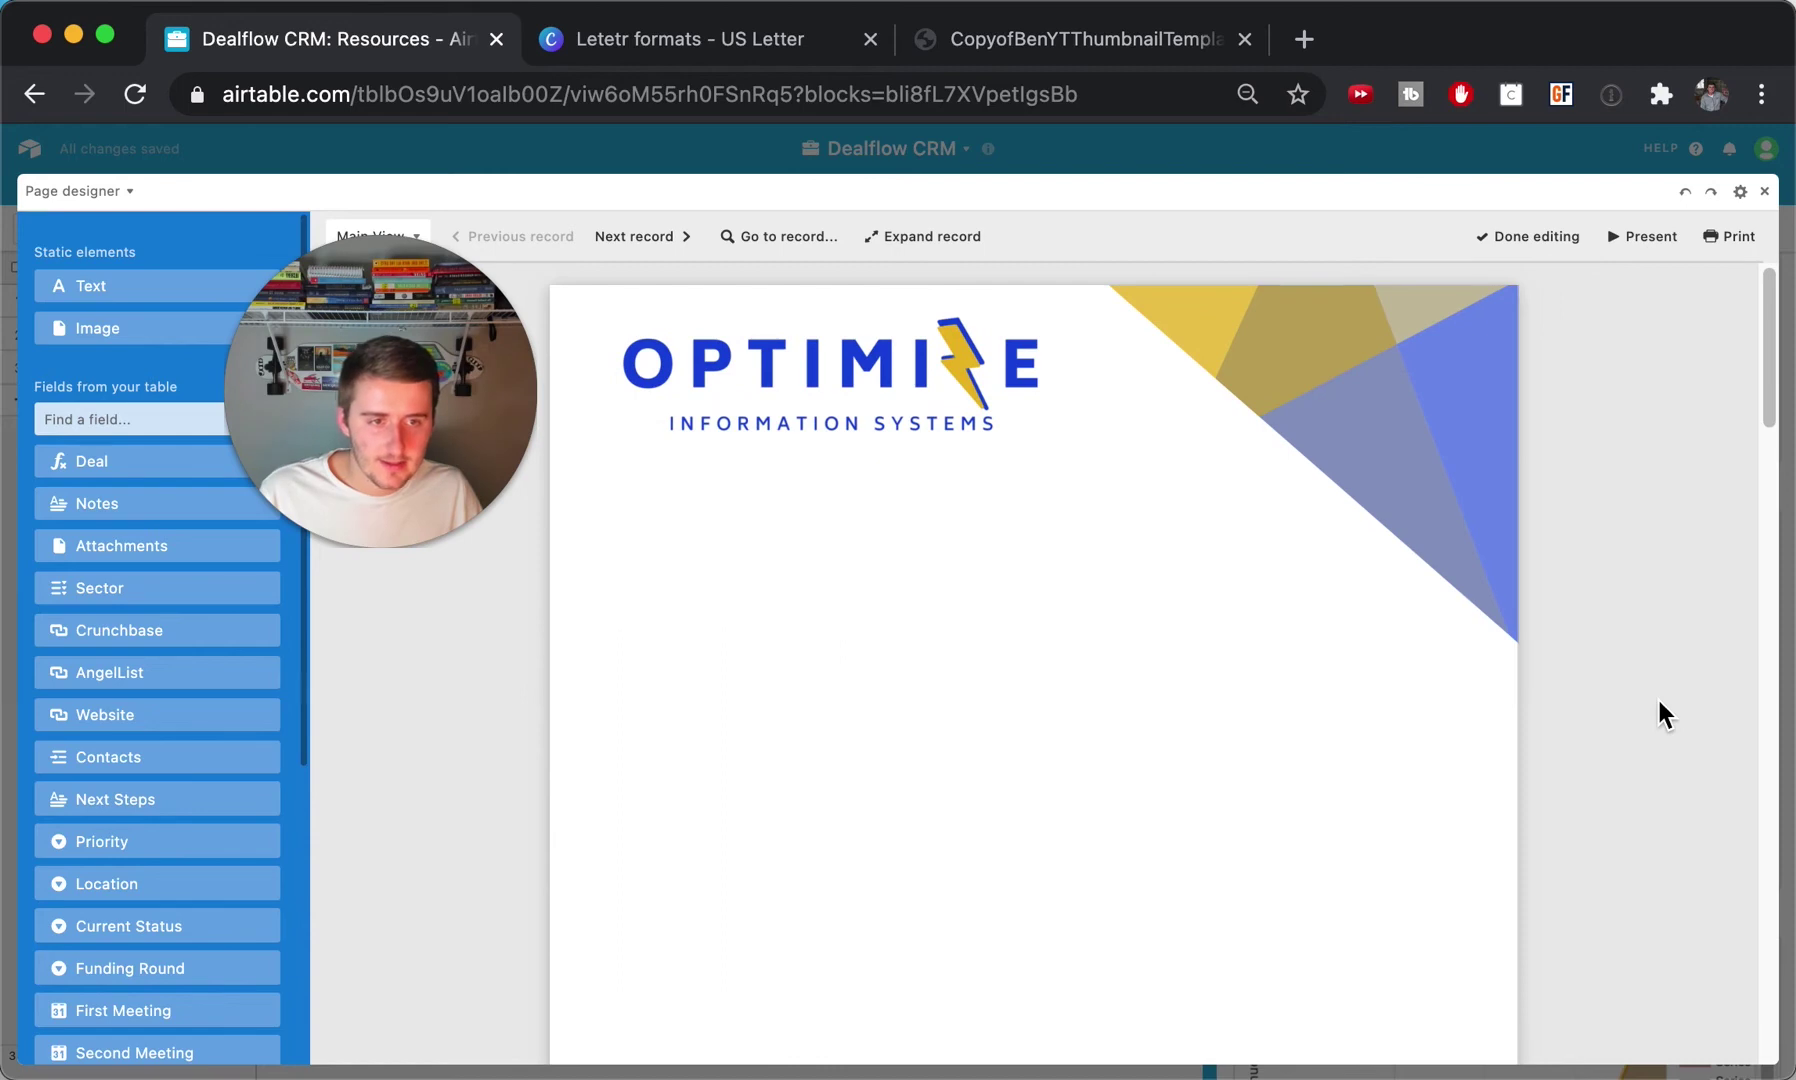
{"action": "scroll", "coordinate": [1659, 703], "scroll_direction": "down", "scroll_amount": 10}
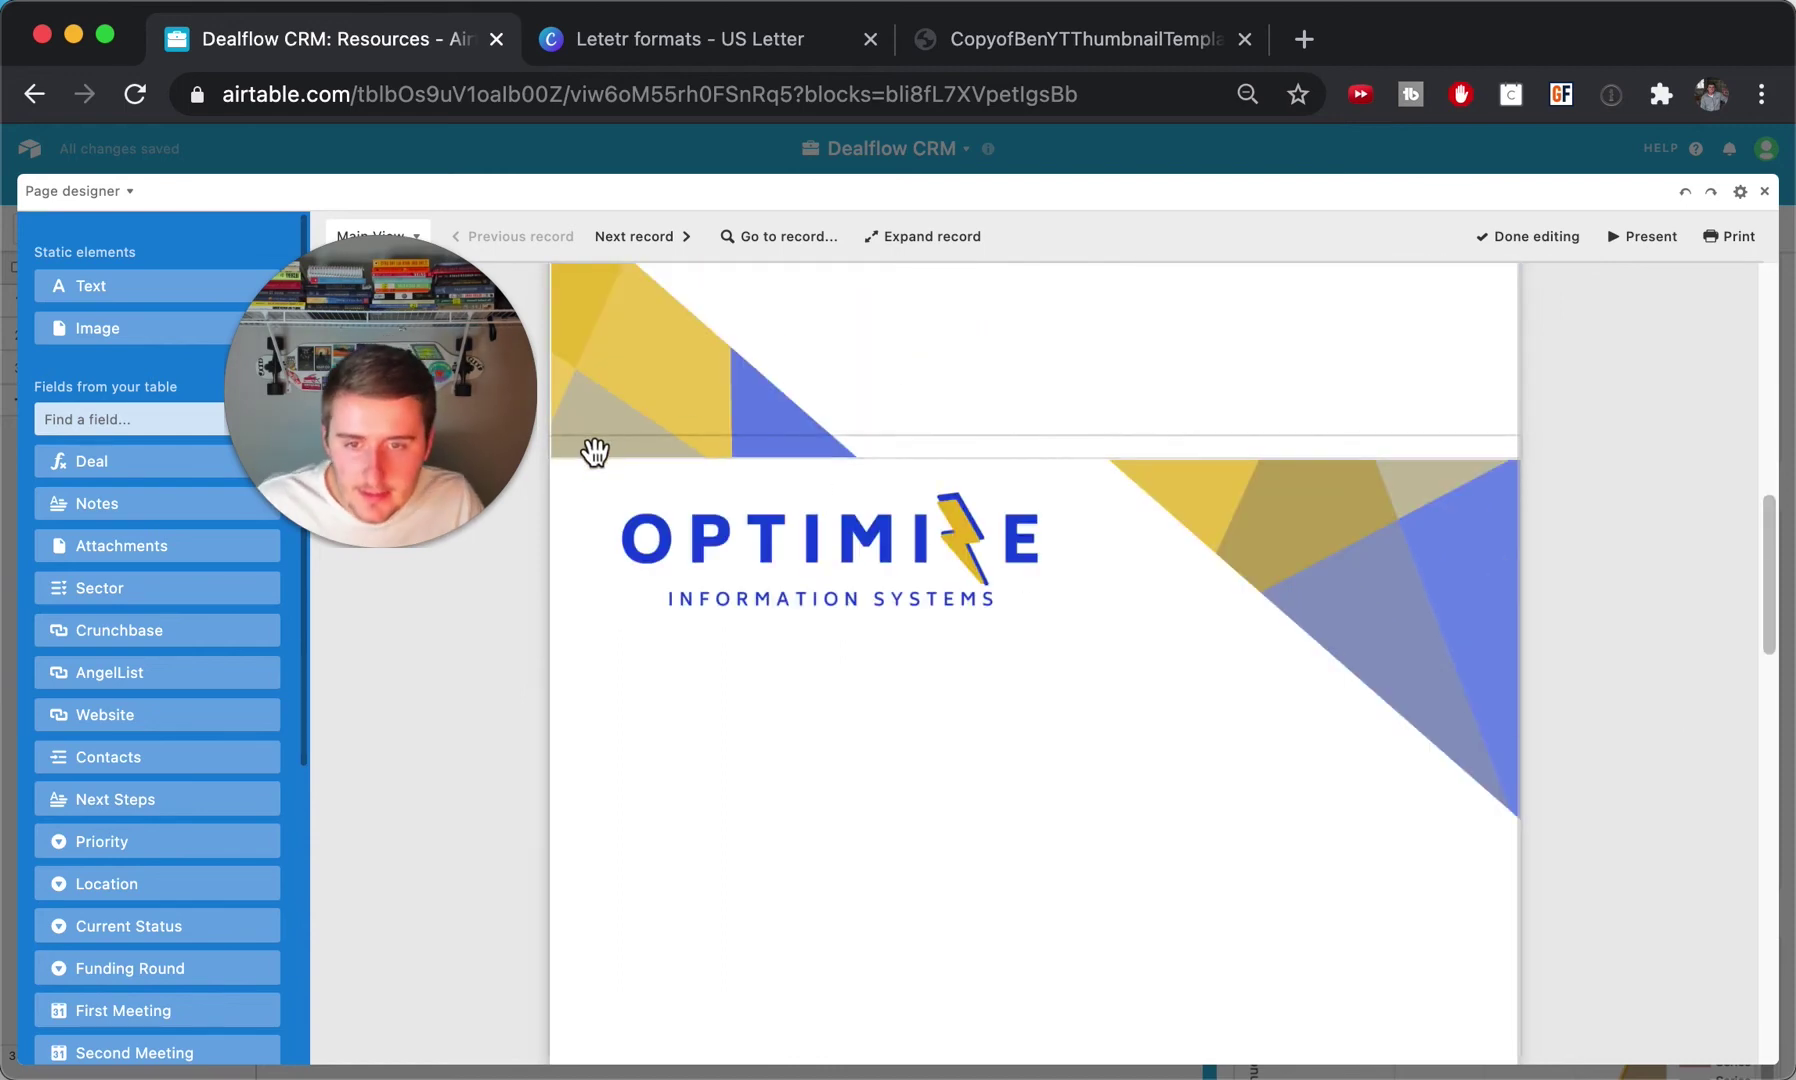
{"action": "scroll", "coordinate": [745, 645], "scroll_direction": "down", "scroll_amount": 10}
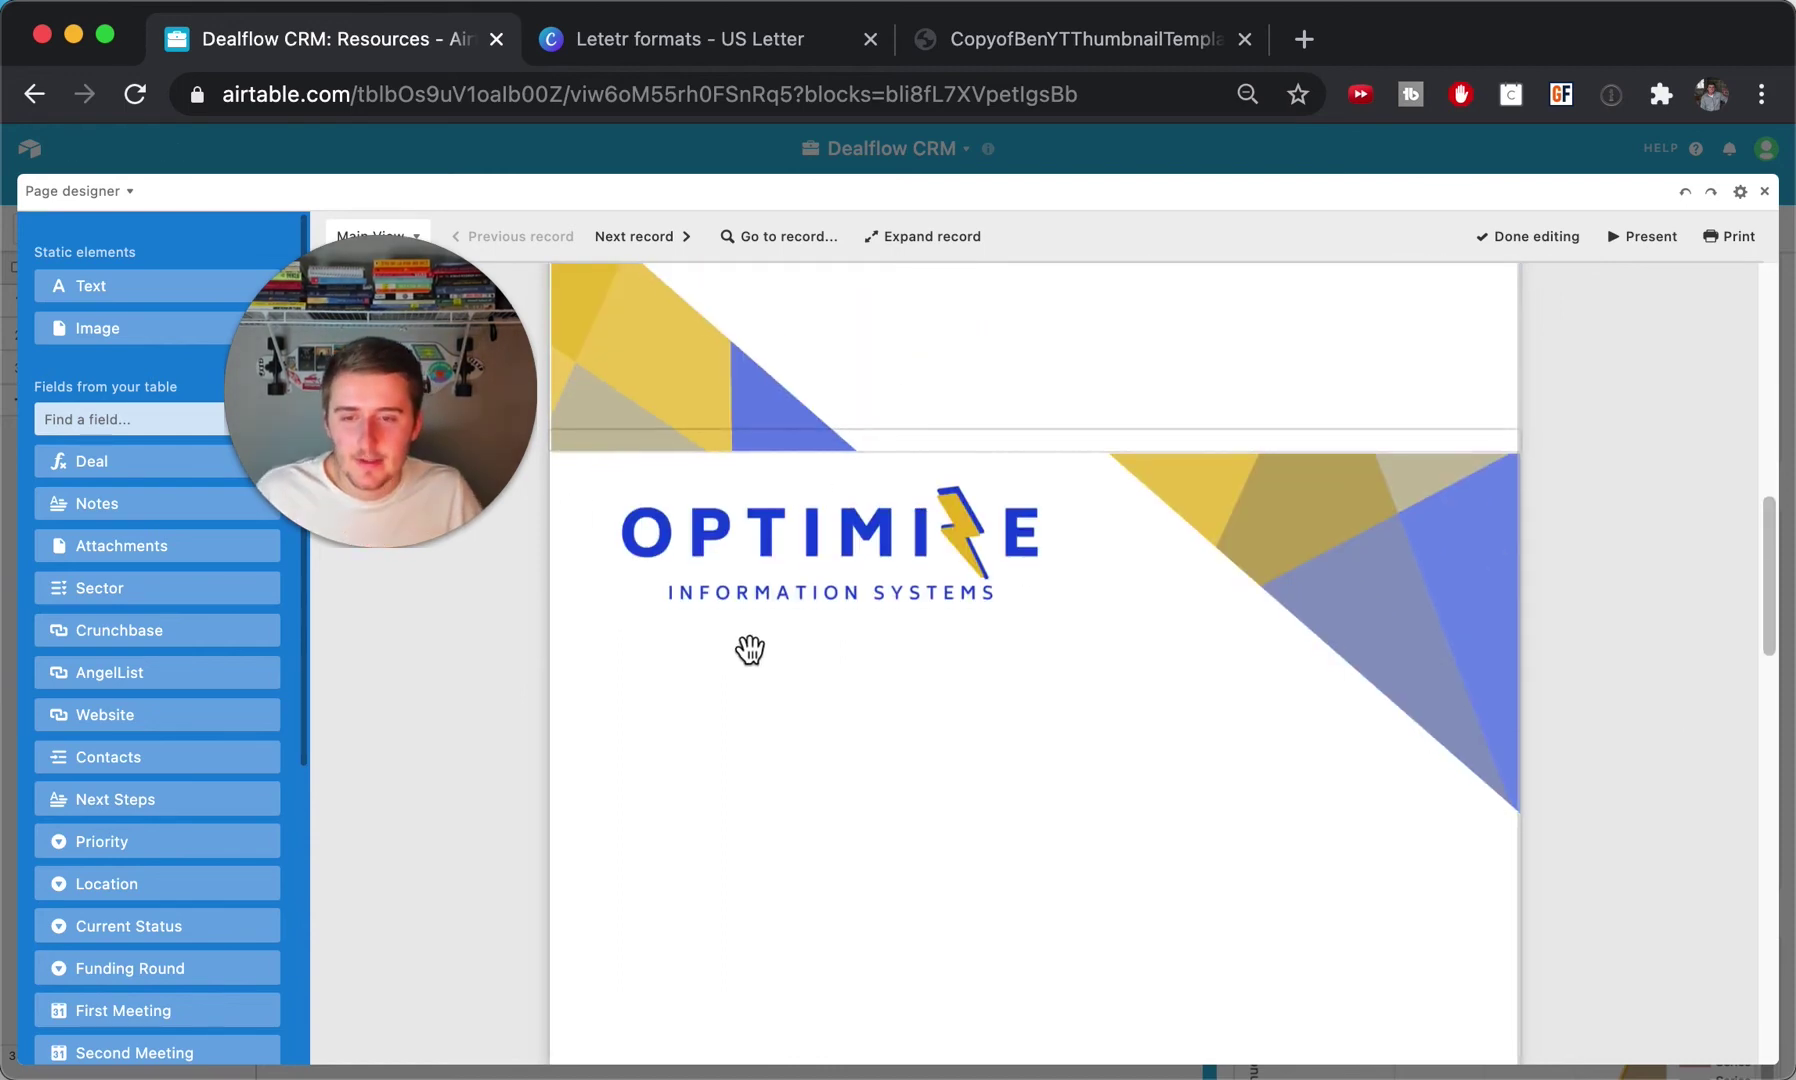
{"action": "left_click", "coordinate": [150, 332]}
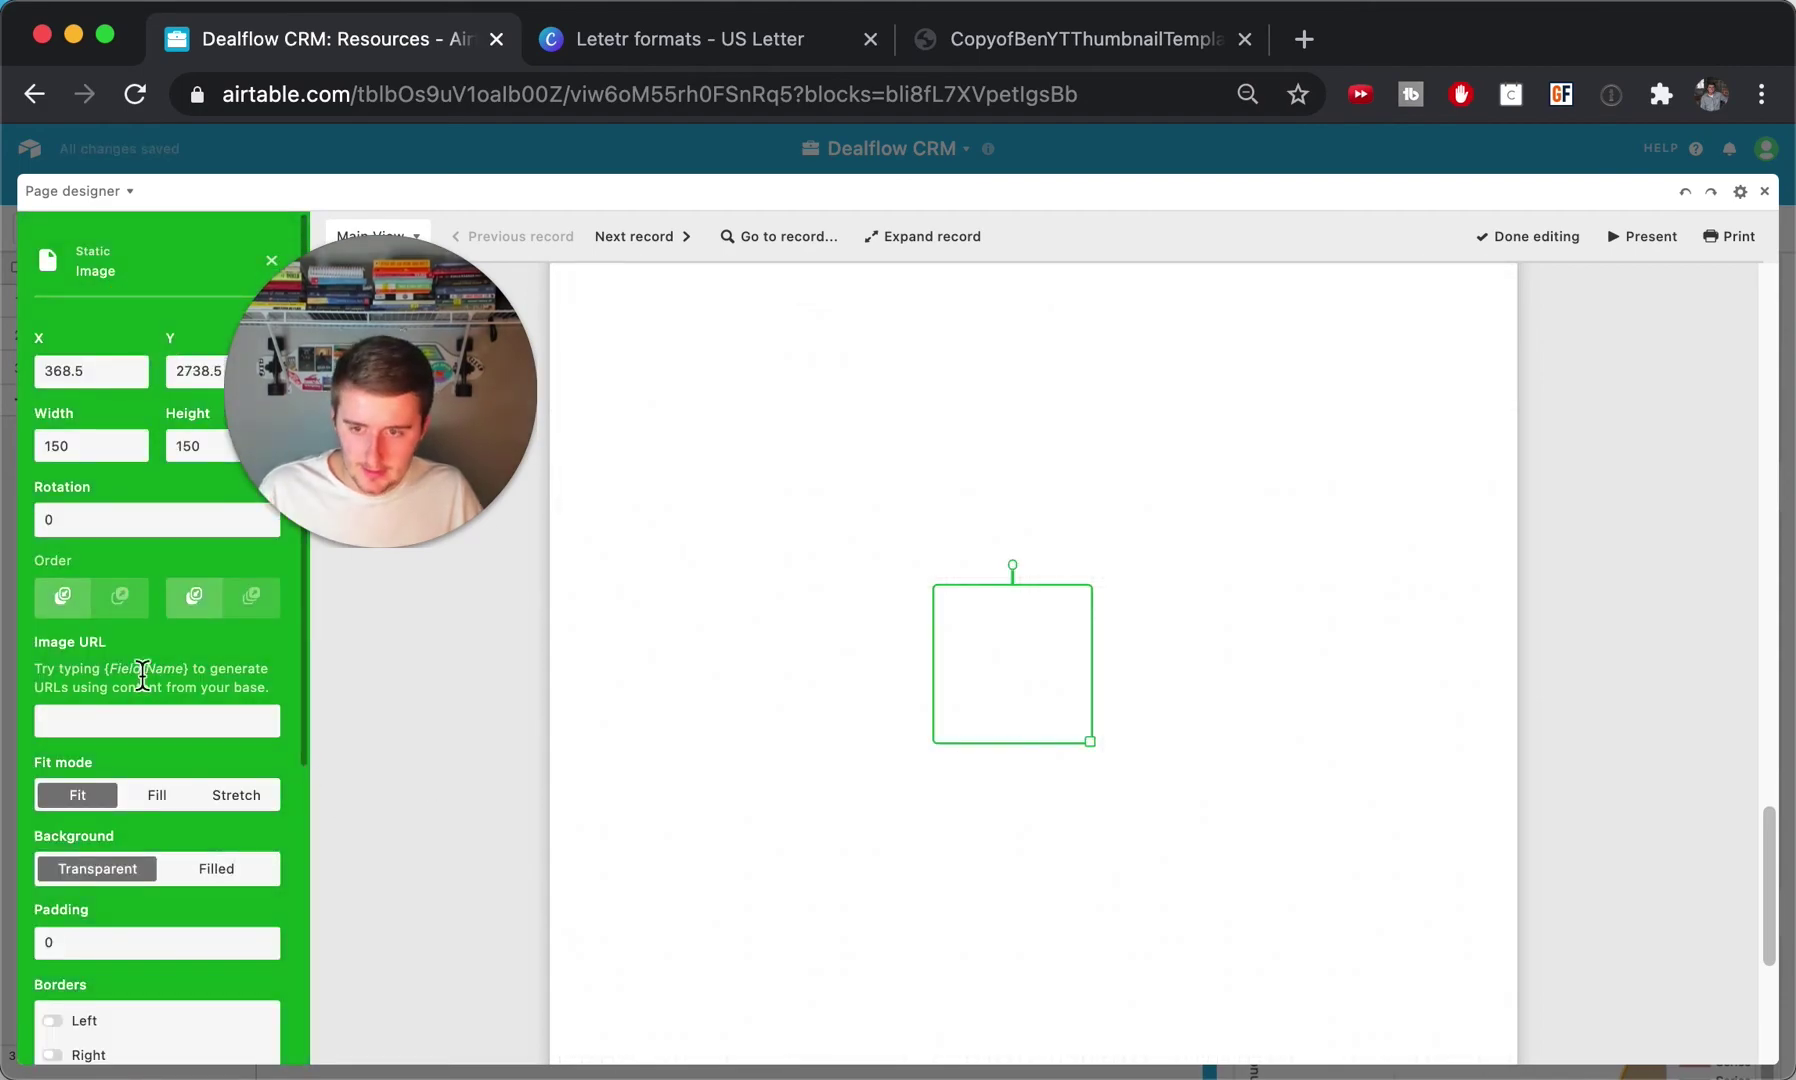
{"action": "left_click", "coordinate": [150, 721]}
{"action": "key", "text": "super+v"}
{"action": "left_click_drag", "start_coordinate": [1000, 675], "coordinate": [665, 329]}
{"action": "scroll", "coordinate": [1005, 597], "scroll_direction": "up", "scroll_amount": 3}
{"action": "left_click_drag", "start_coordinate": [673, 509], "coordinate": [619, 553]}
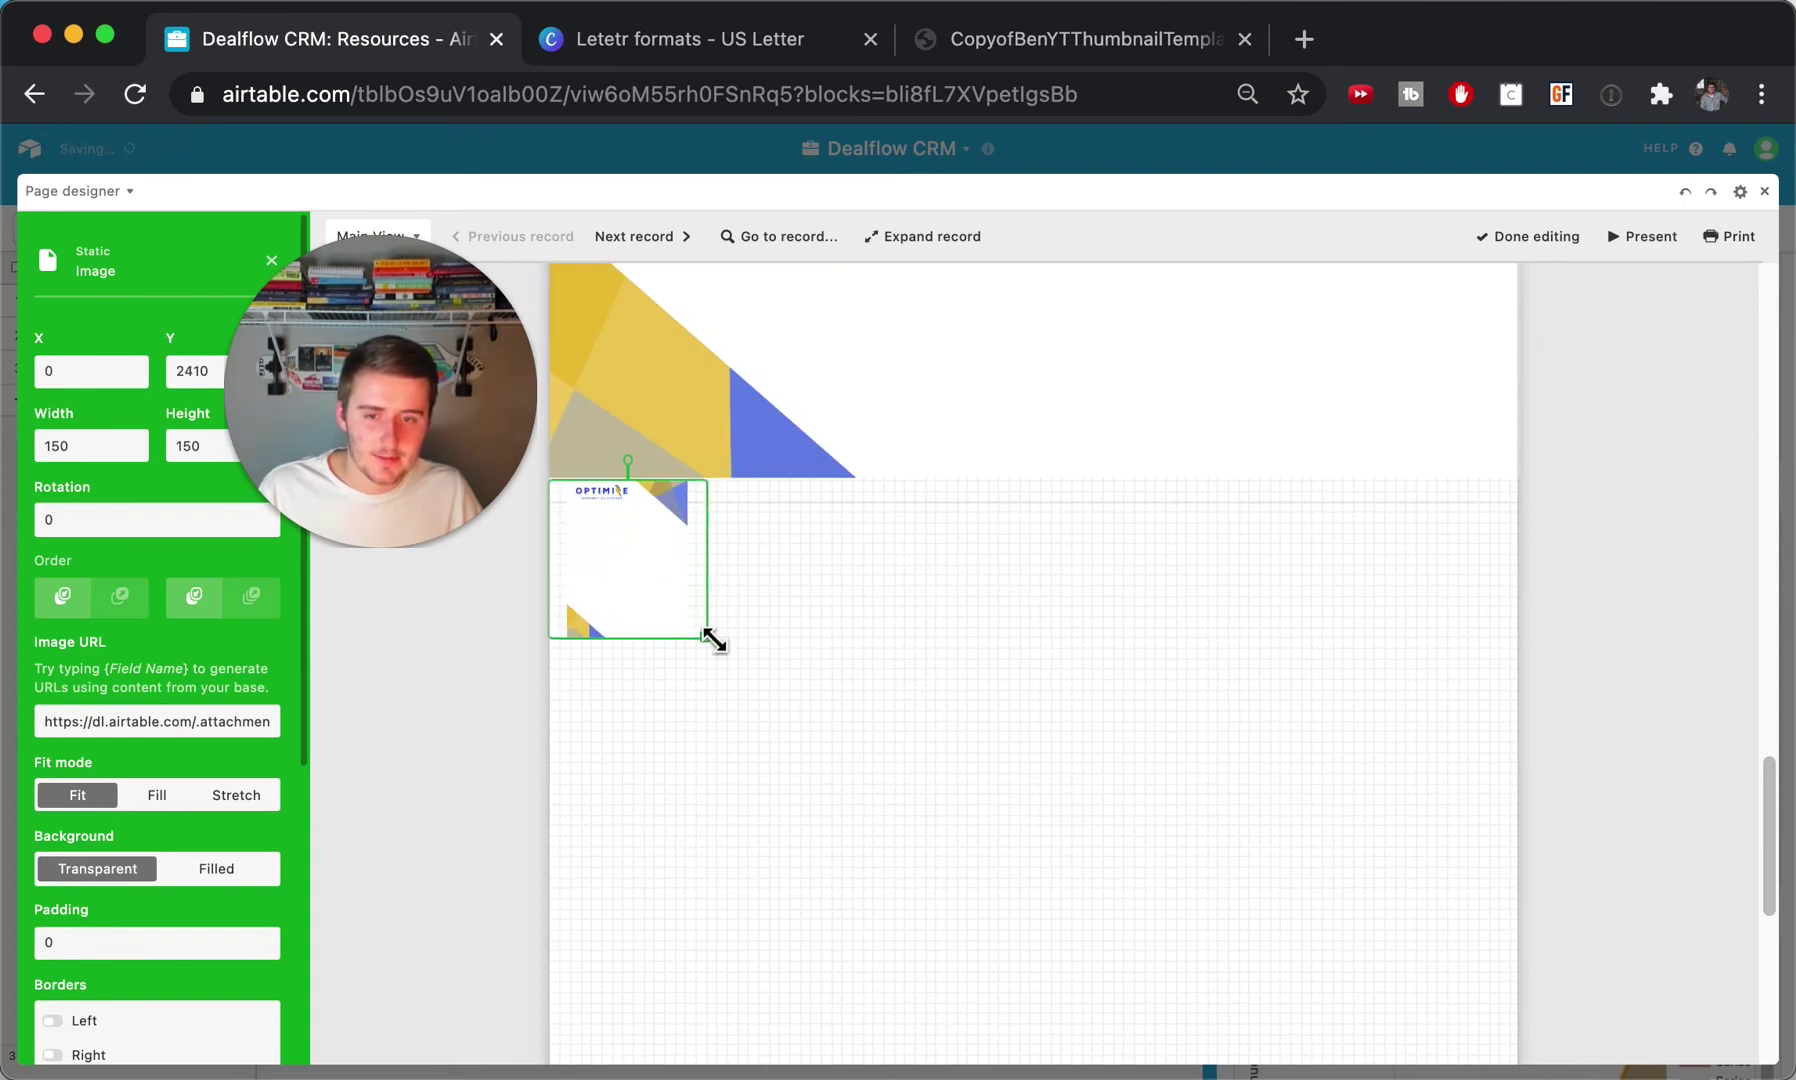
{"action": "scroll", "coordinate": [978, 803], "scroll_direction": "down", "scroll_amount": 2}
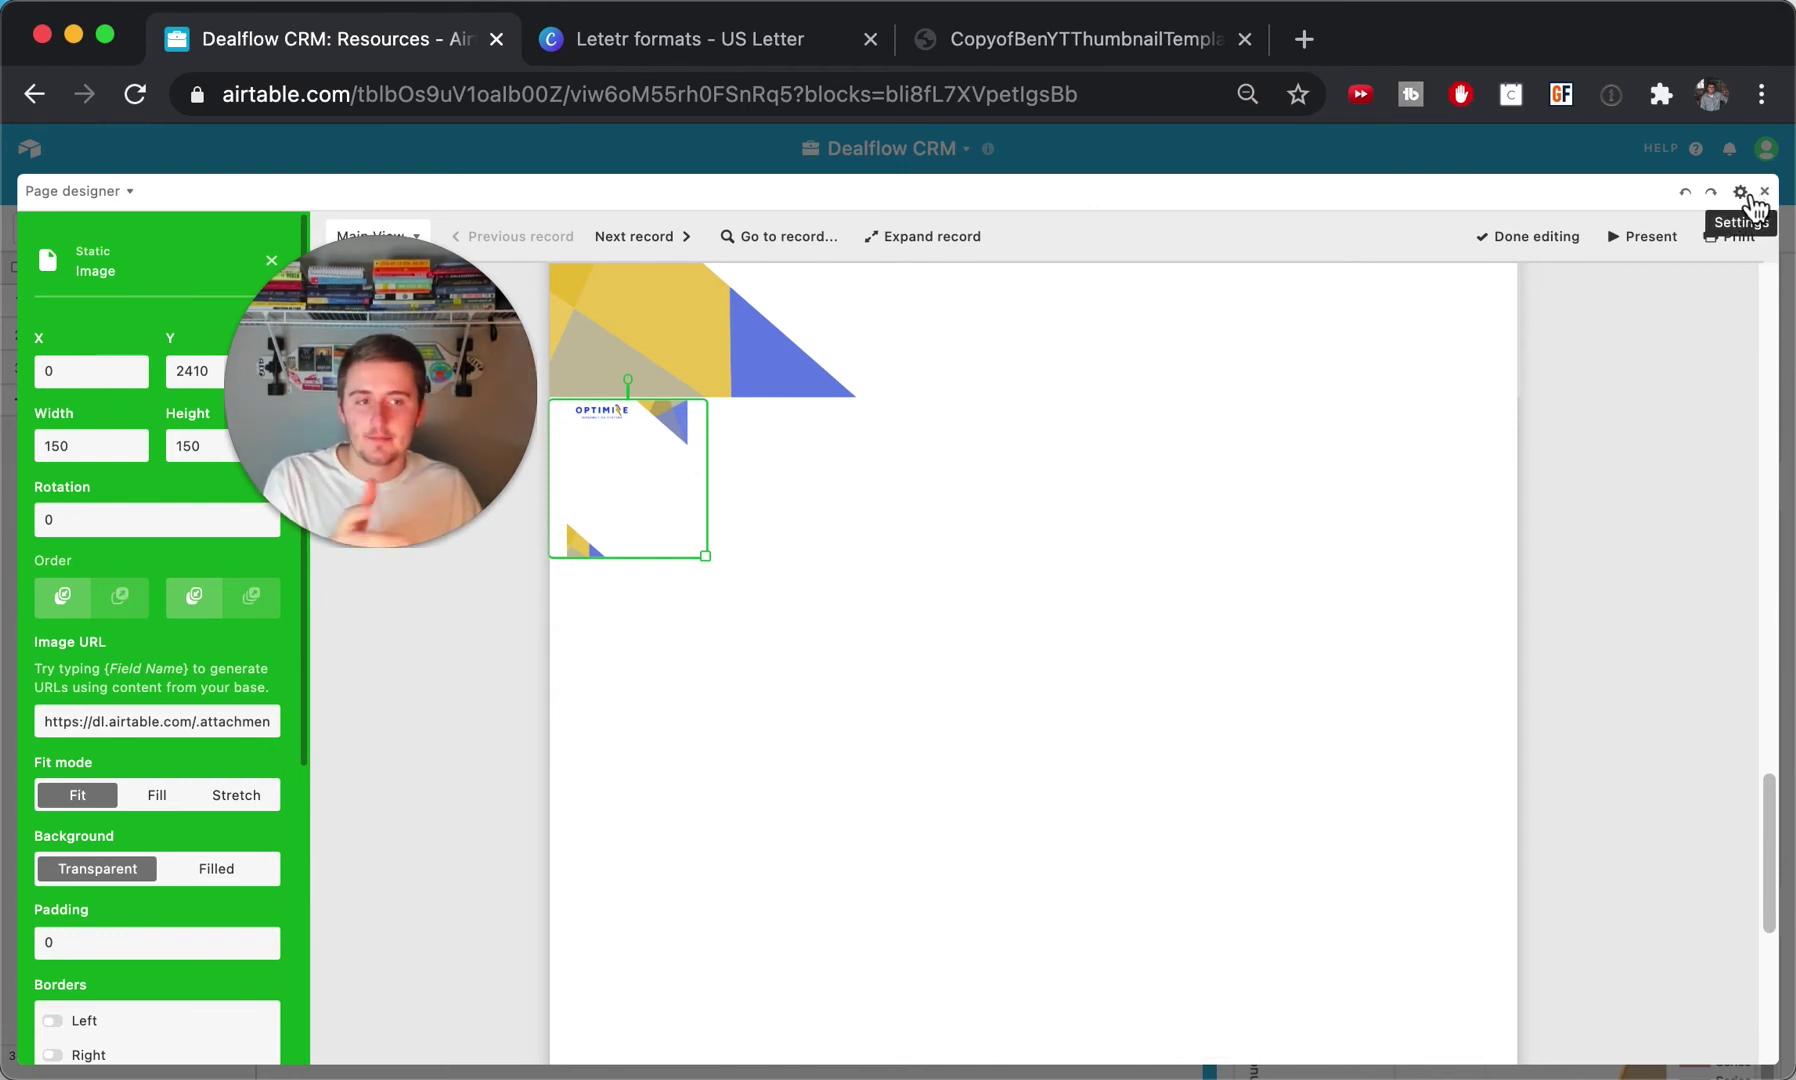
In the designer settings, leave Record size on Custom 927 × 3597 px and click Done.
{"action": "left_click", "coordinate": [1741, 192]}
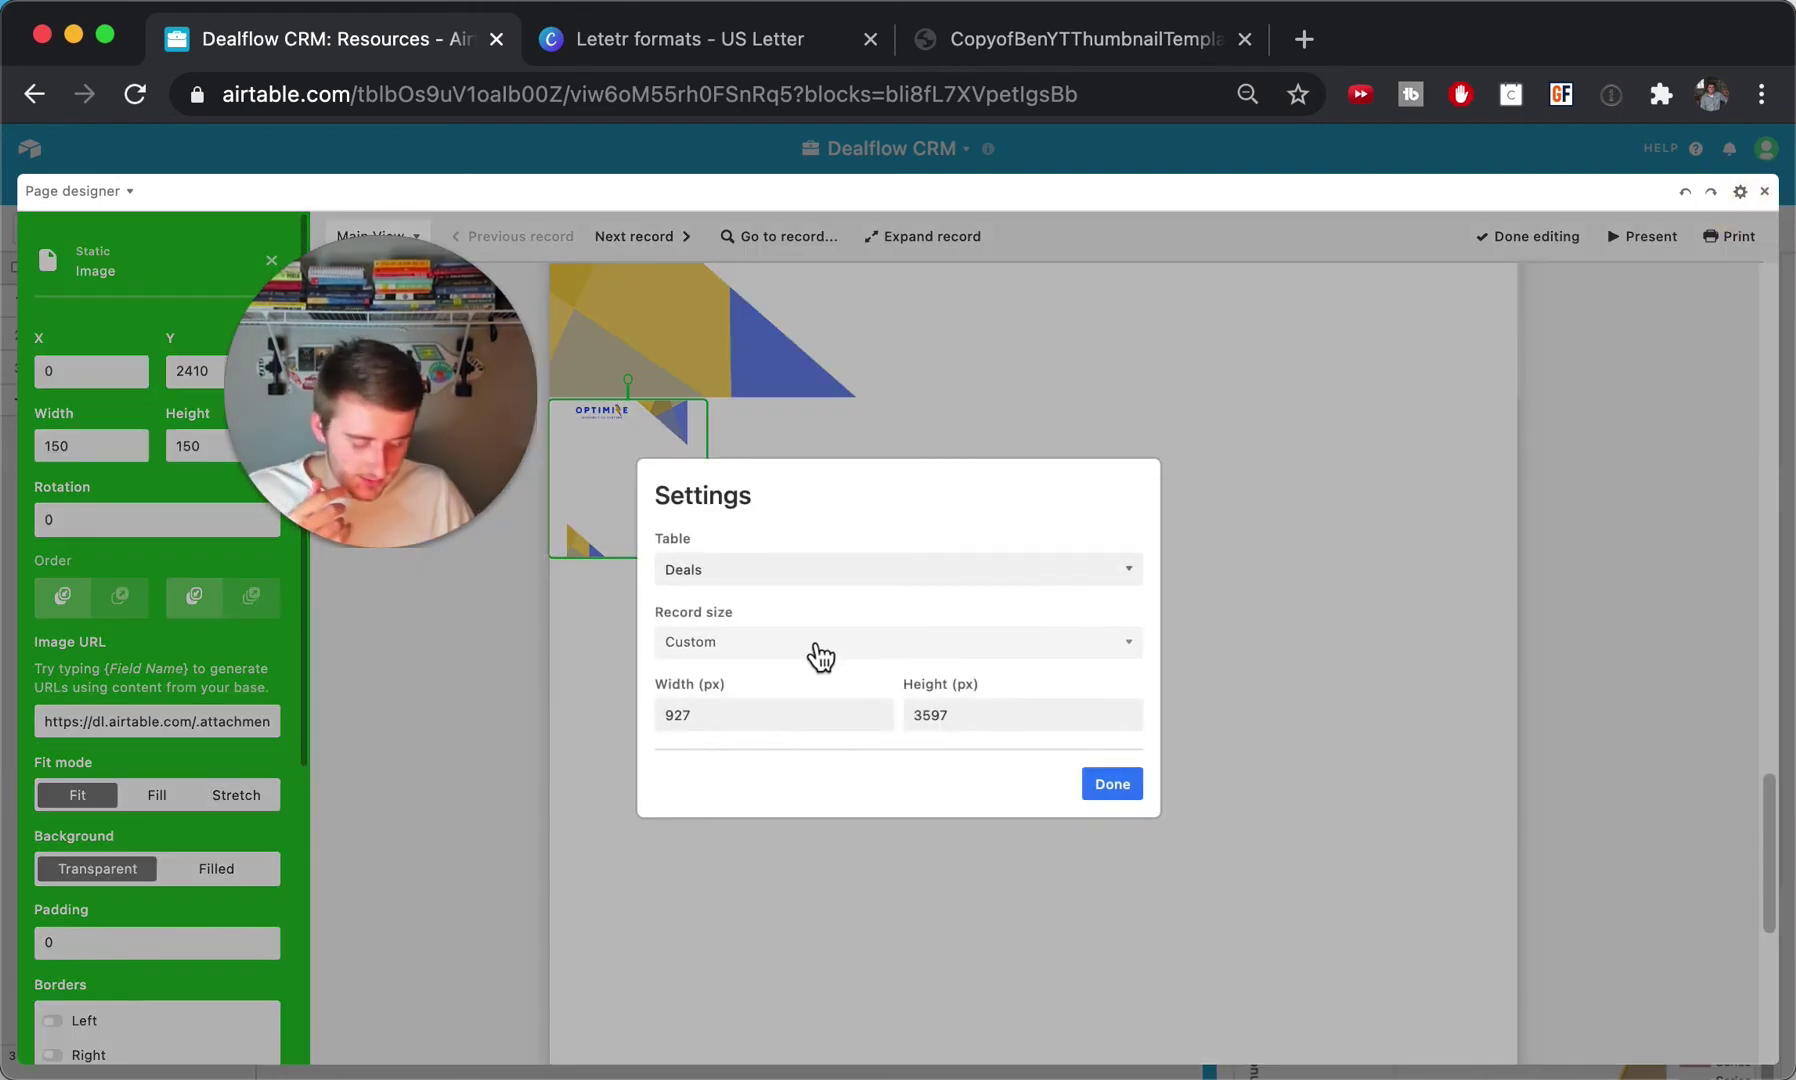
{"action": "key", "text": "super+equal"}
{"action": "key", "text": "super+equal"}
{"action": "key", "text": "super+equal"}
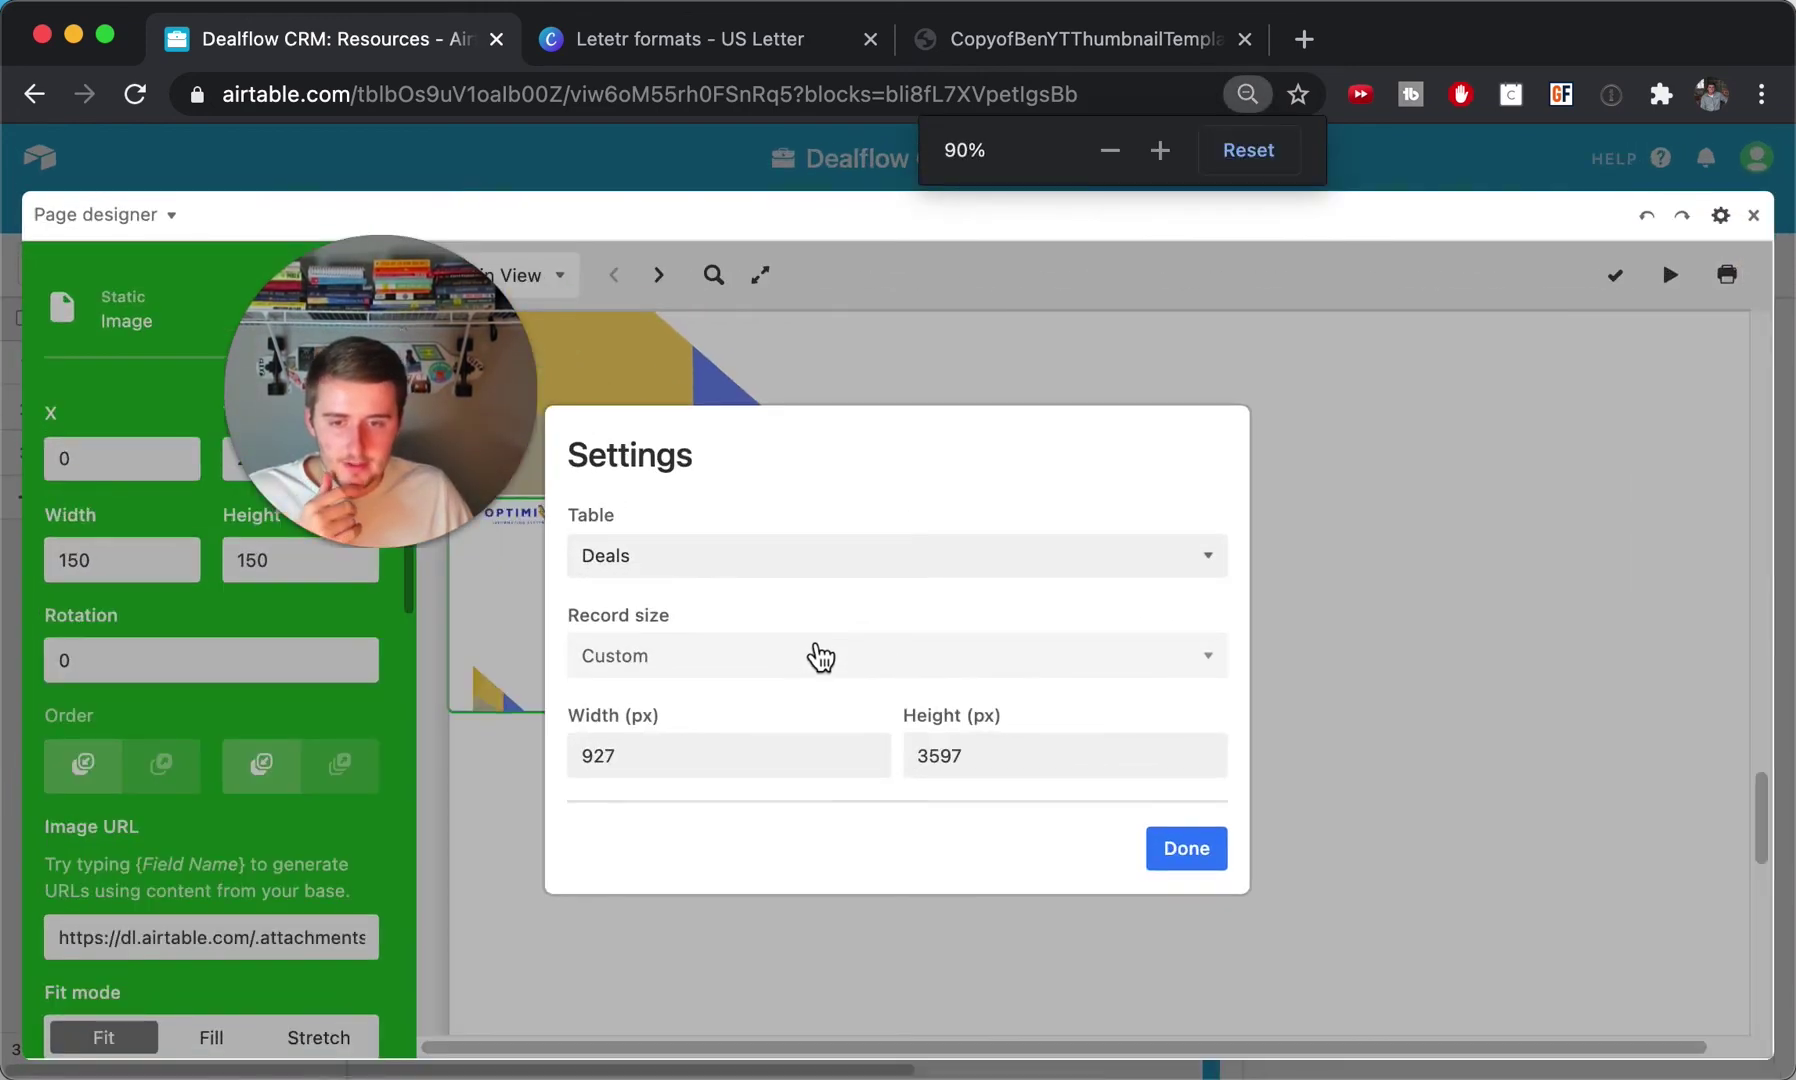
{"action": "key", "text": "super+equal"}
{"action": "left_click", "coordinate": [682, 668]}
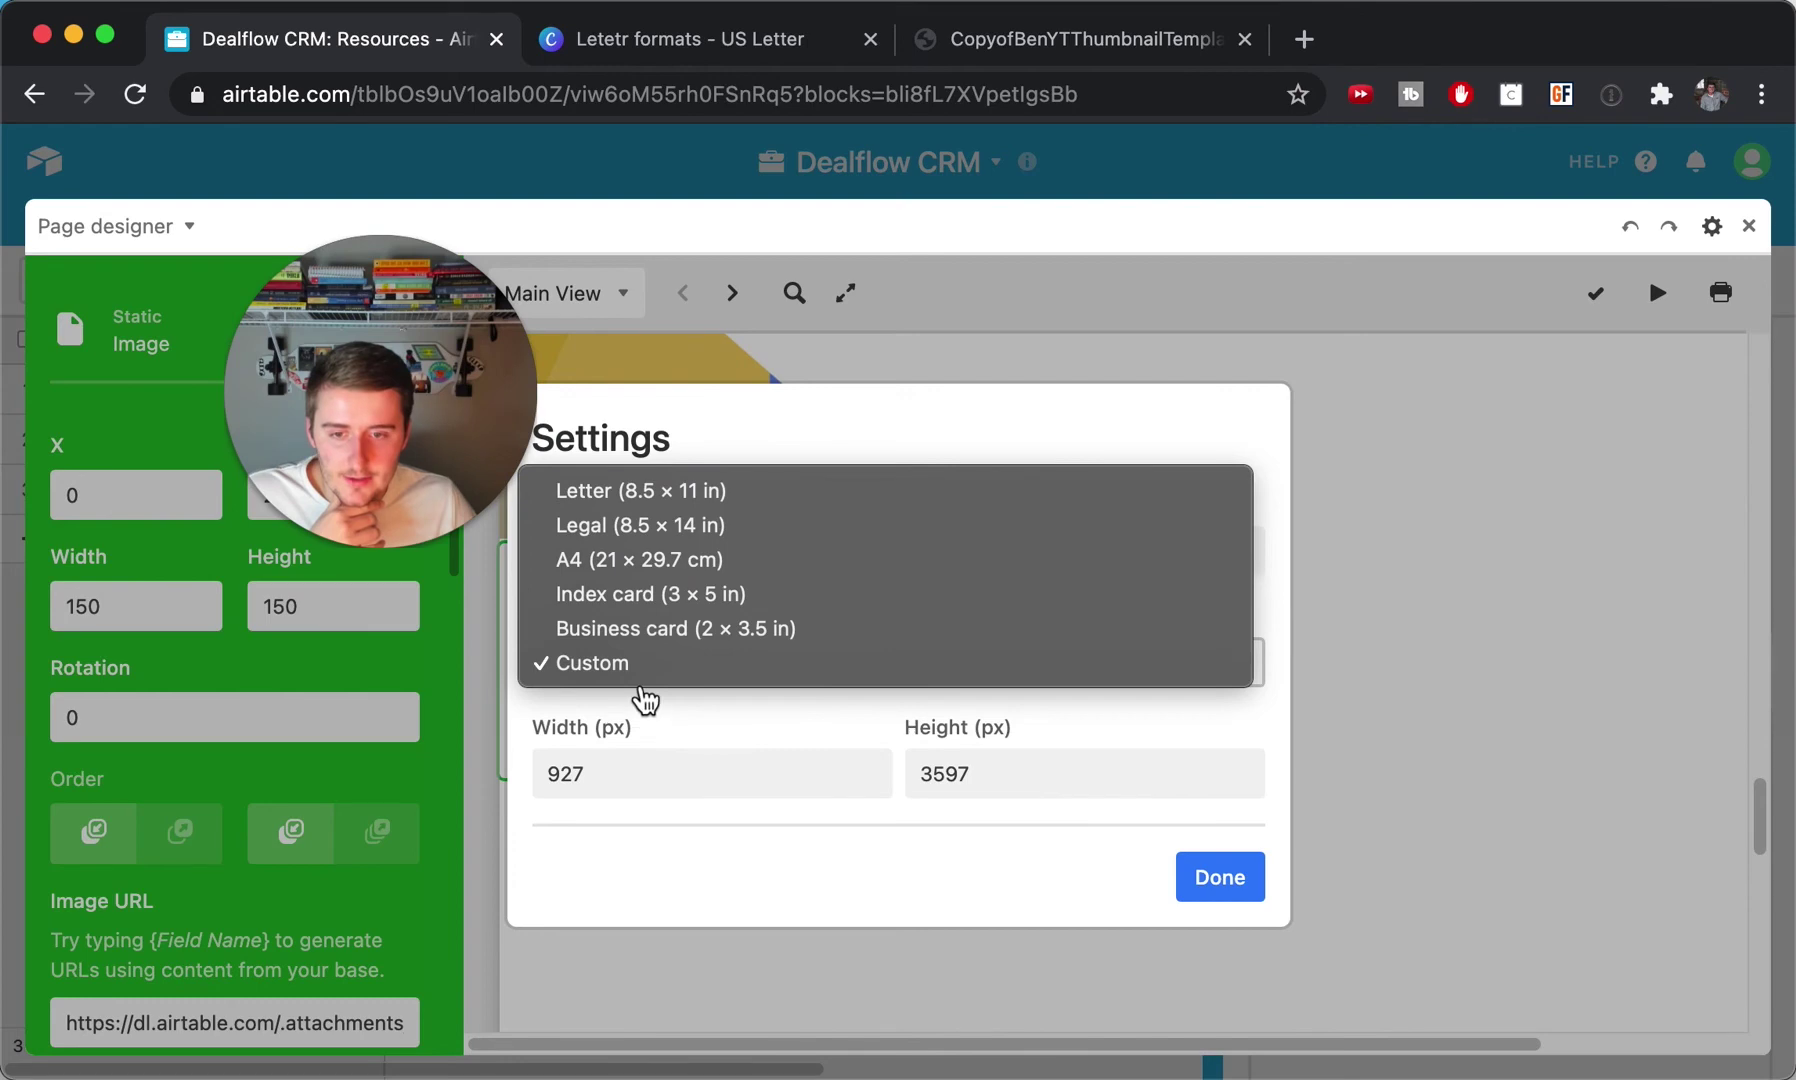
{"action": "left_click", "coordinate": [643, 700]}
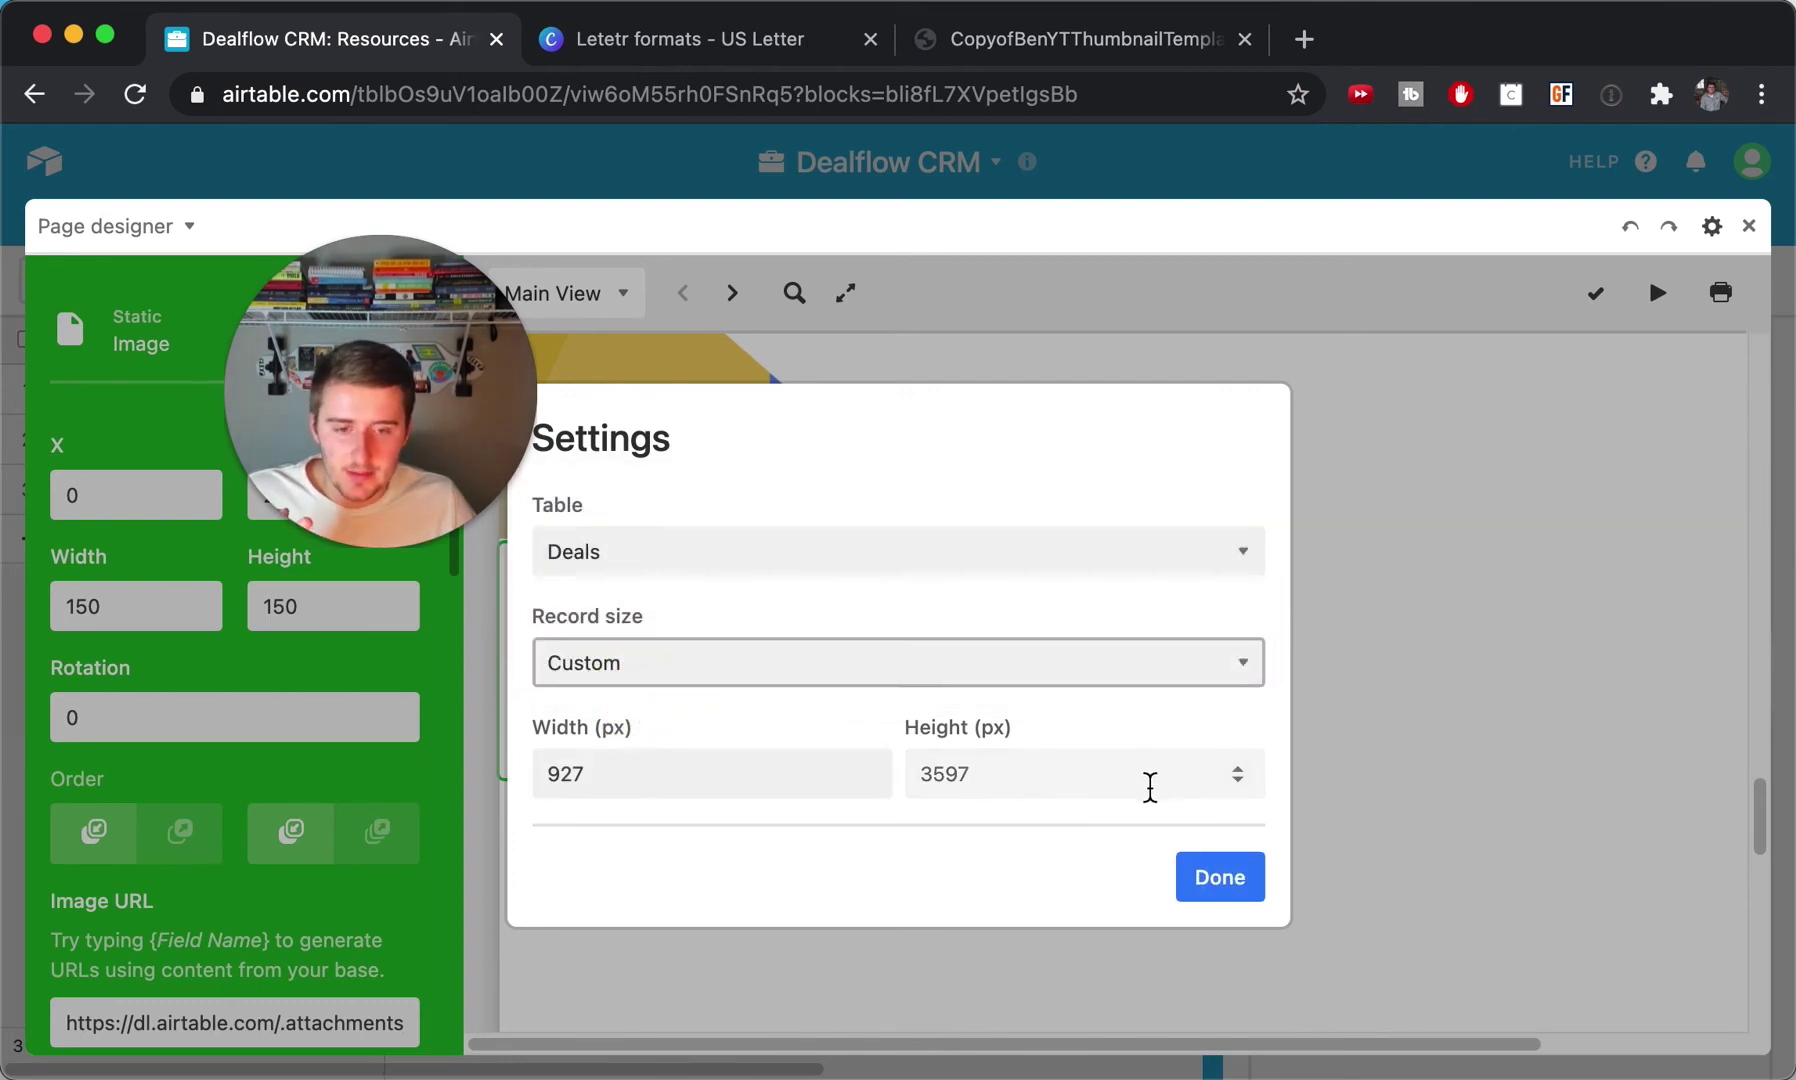
{"action": "left_click", "coordinate": [1247, 892]}
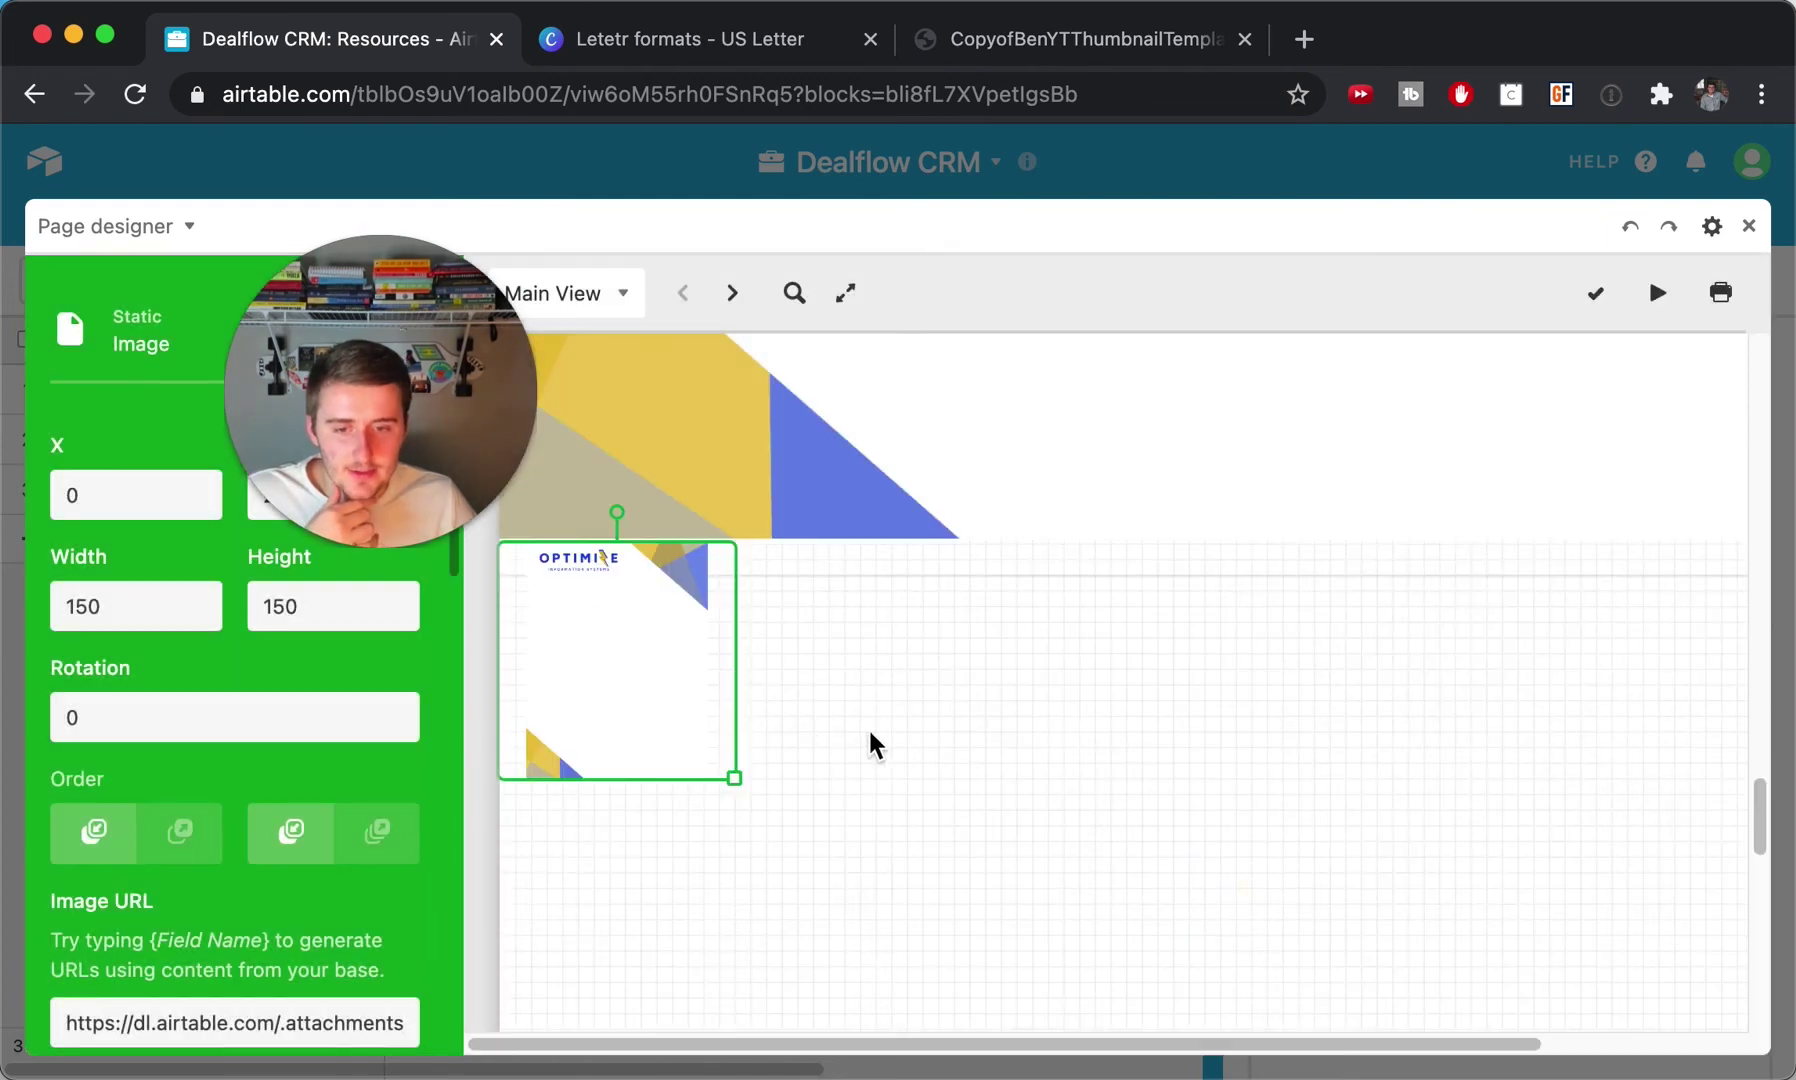
Resize the third letterhead image to 920 × 1150 px so it fills the bottom page.
{"action": "key", "text": "super+minus"}
{"action": "key", "text": "super+minus"}
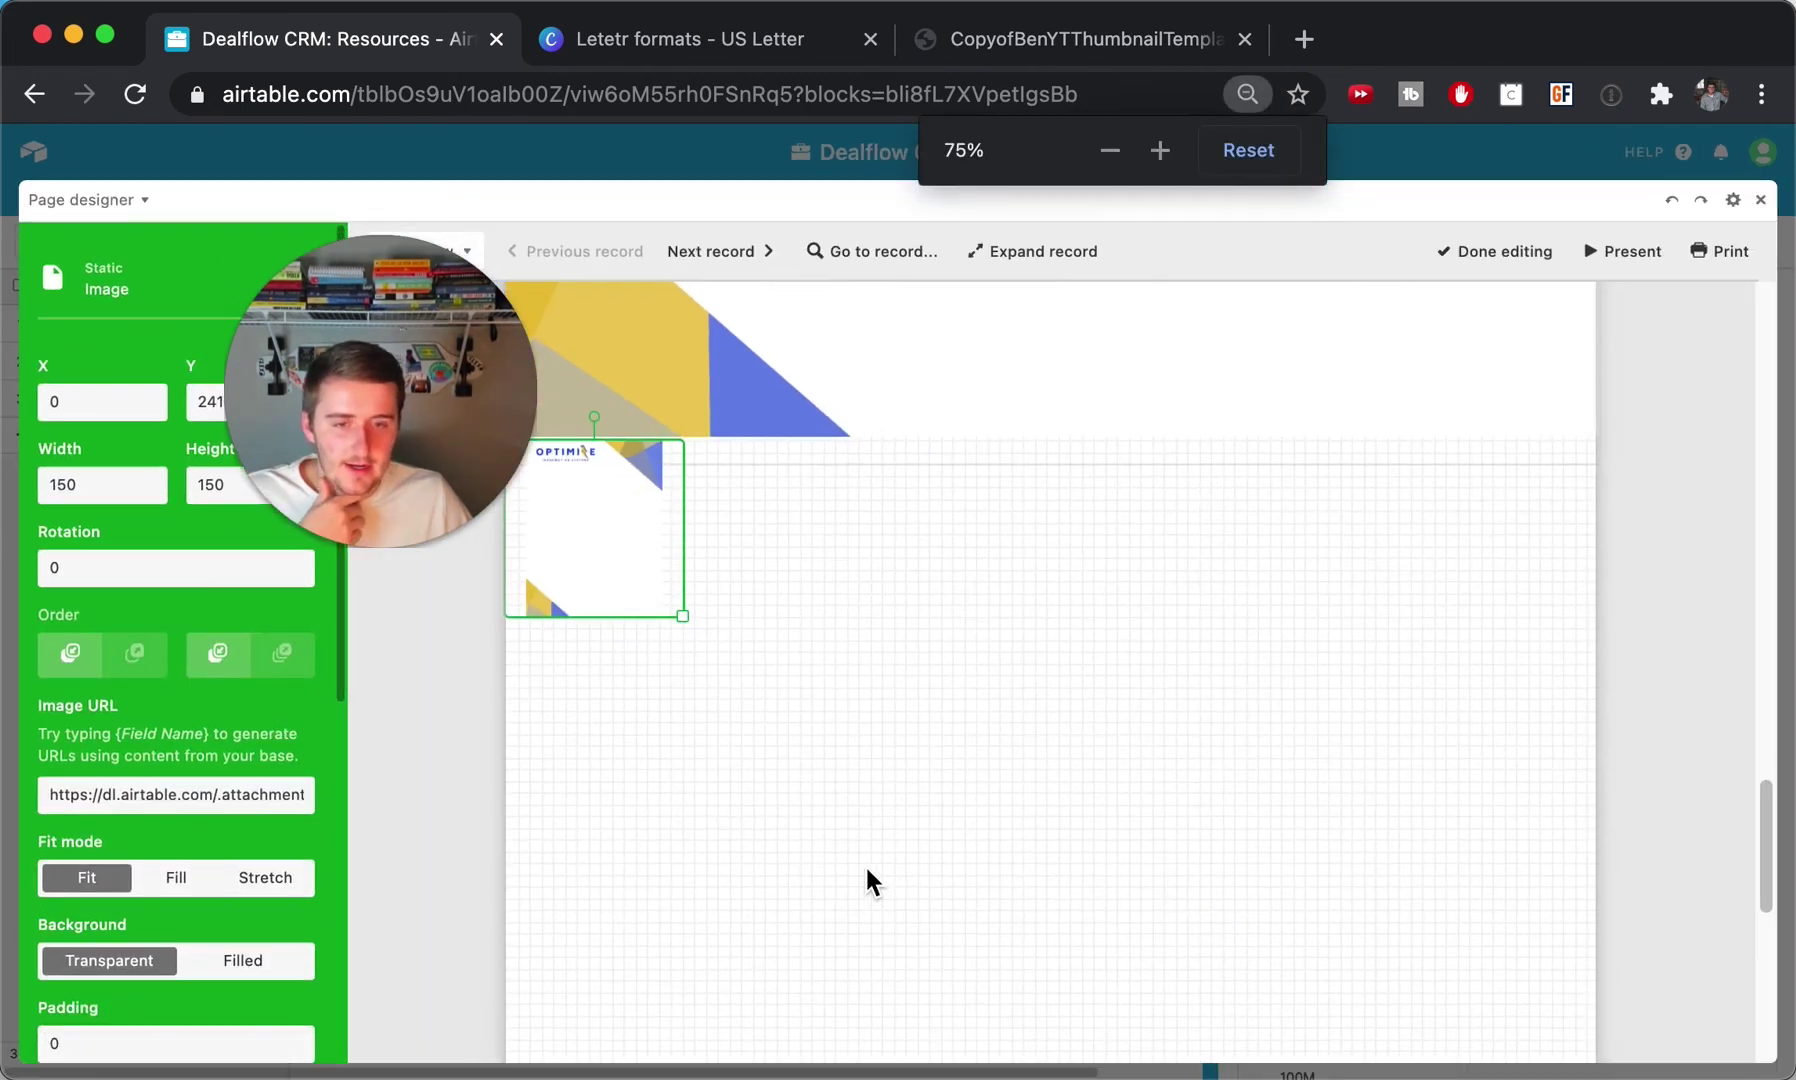
{"action": "left_click_drag", "start_coordinate": [705, 562], "coordinate": [1521, 996]}
{"action": "scroll", "coordinate": [1521, 996], "scroll_direction": "down", "scroll_amount": 5}
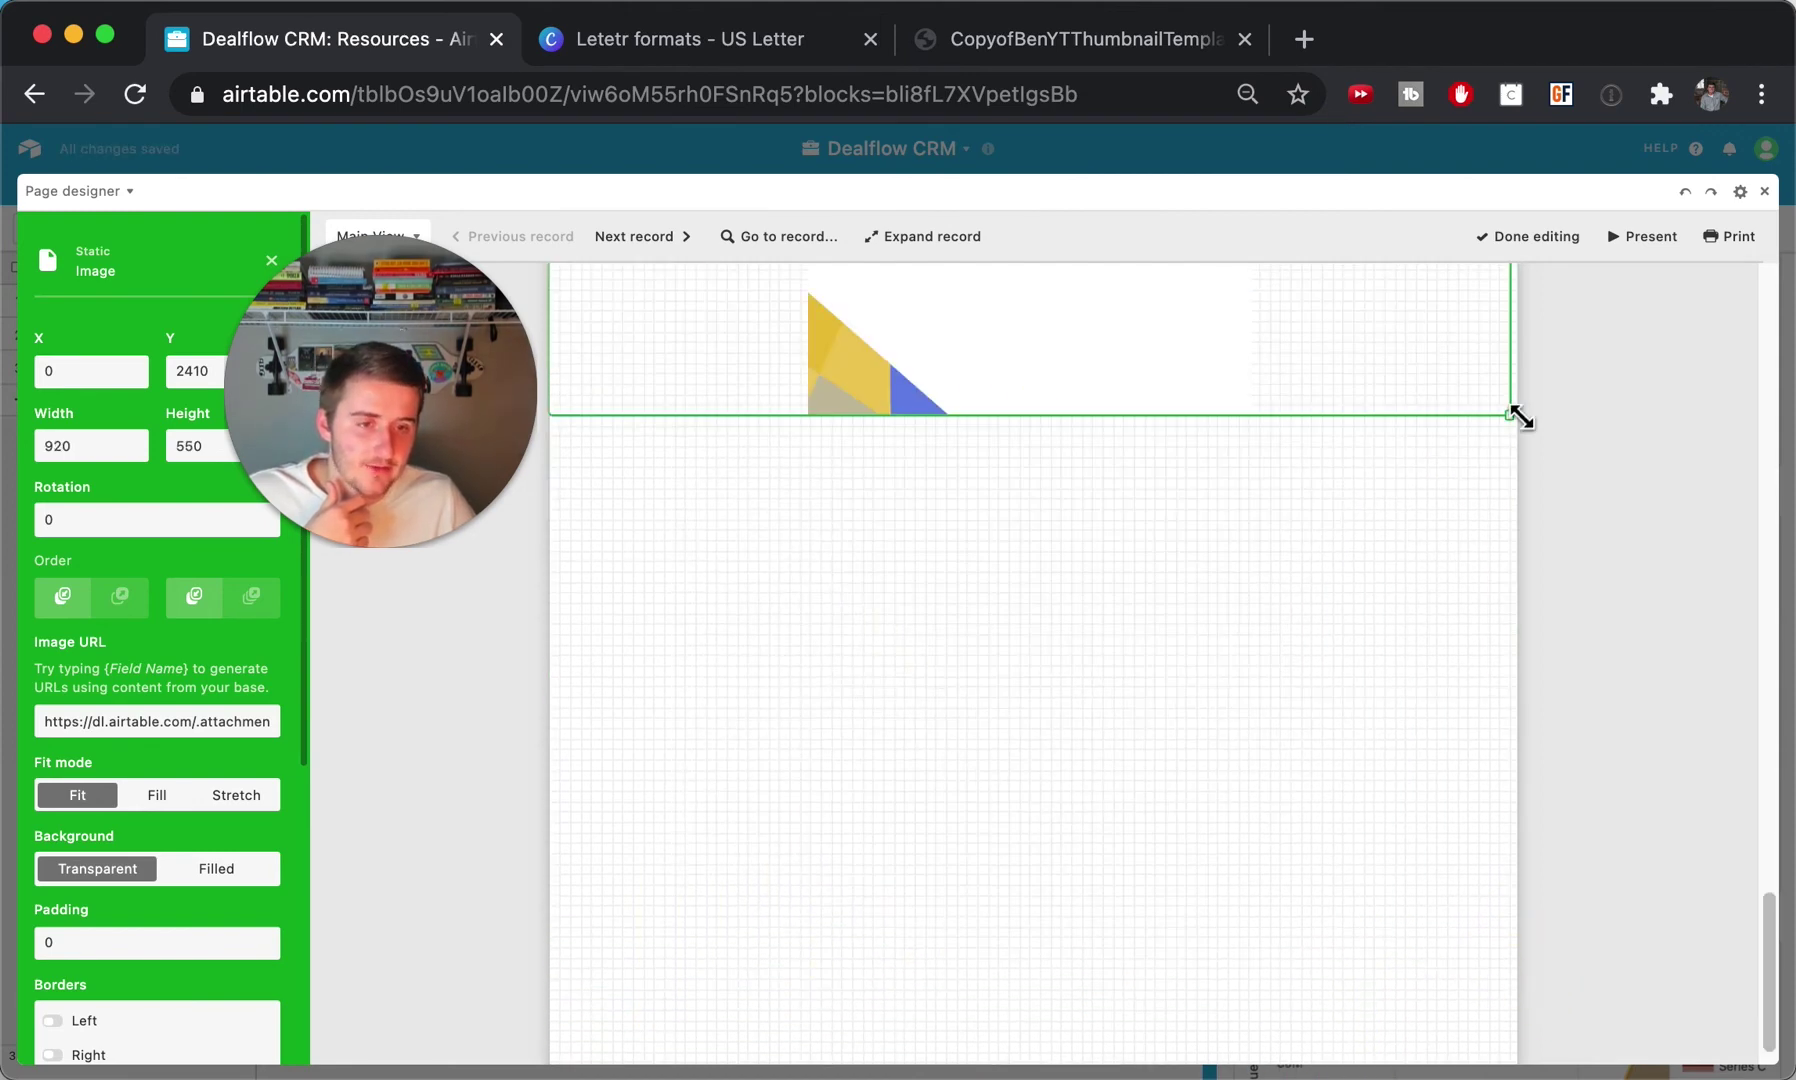
{"action": "left_click_drag", "start_coordinate": [1510, 416], "coordinate": [1524, 1048]}
{"action": "left_click", "coordinate": [1604, 923]}
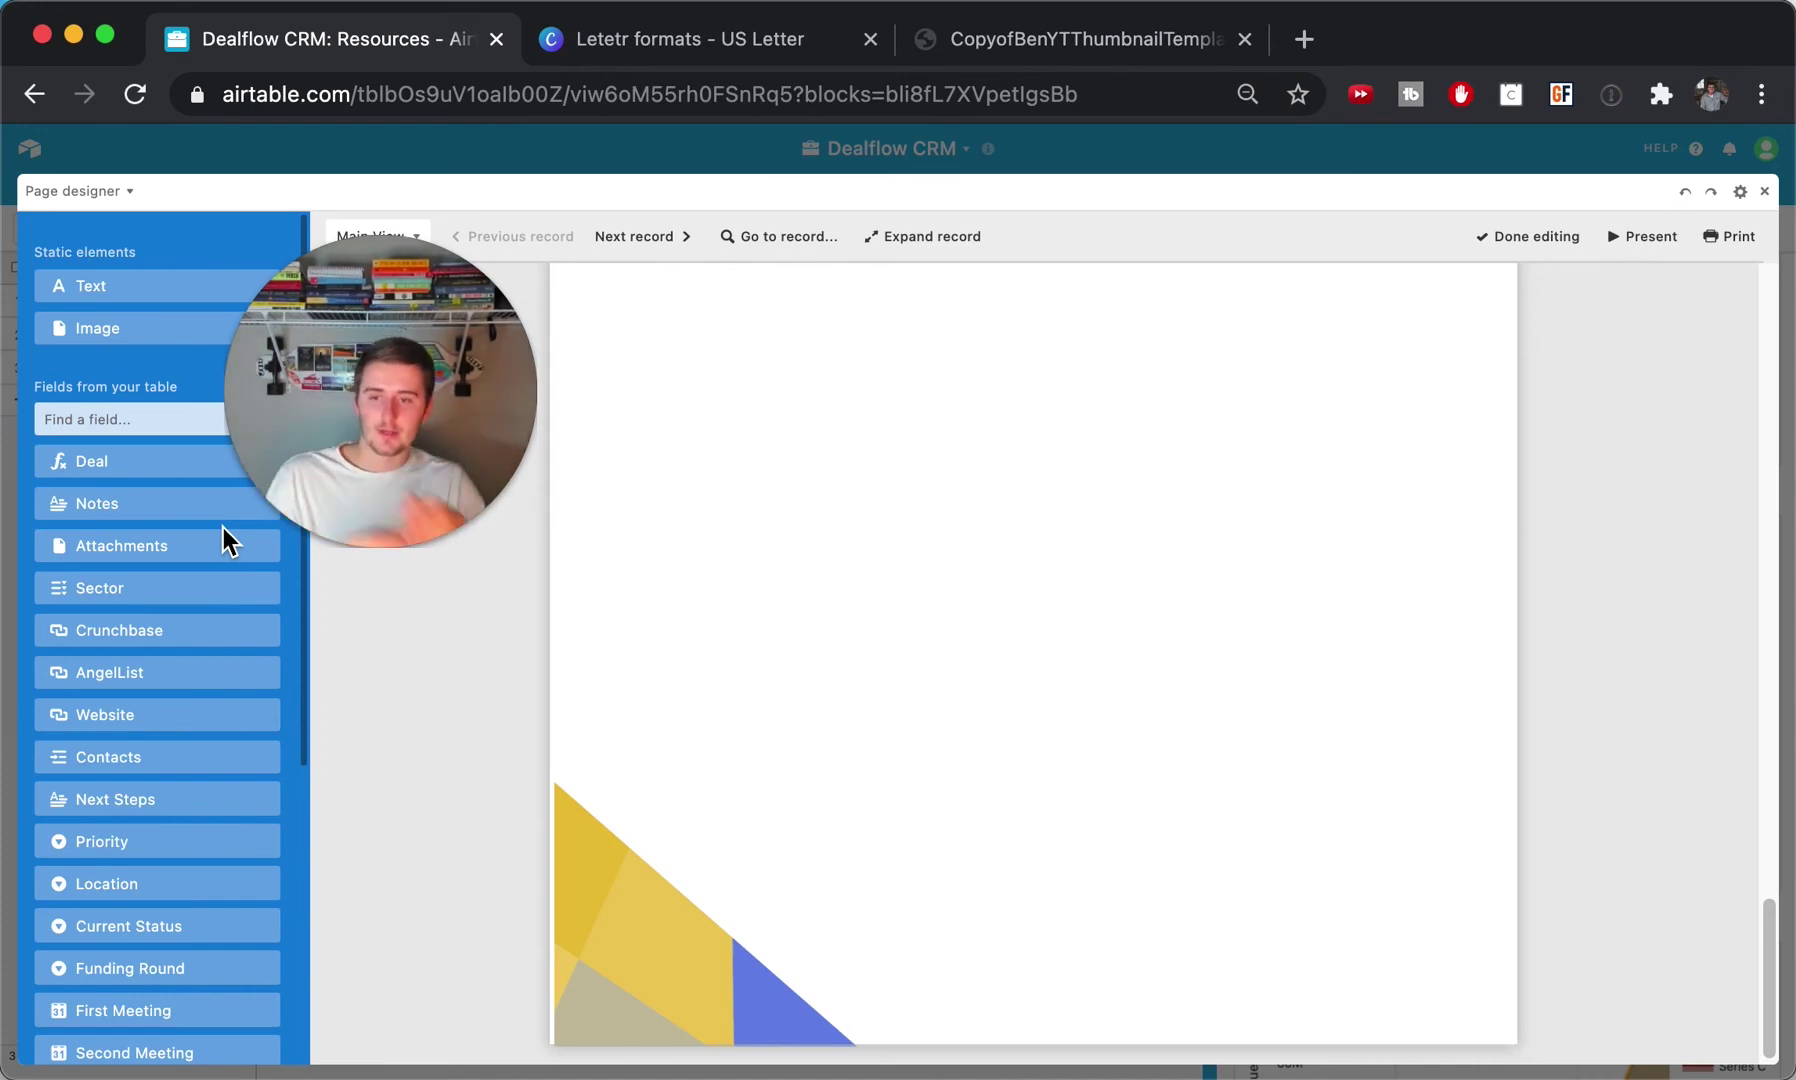
{"action": "scroll", "coordinate": [569, 610], "scroll_direction": "down", "scroll_amount": 7}
{"action": "scroll", "coordinate": [569, 613], "scroll_direction": "up", "scroll_amount": 2}
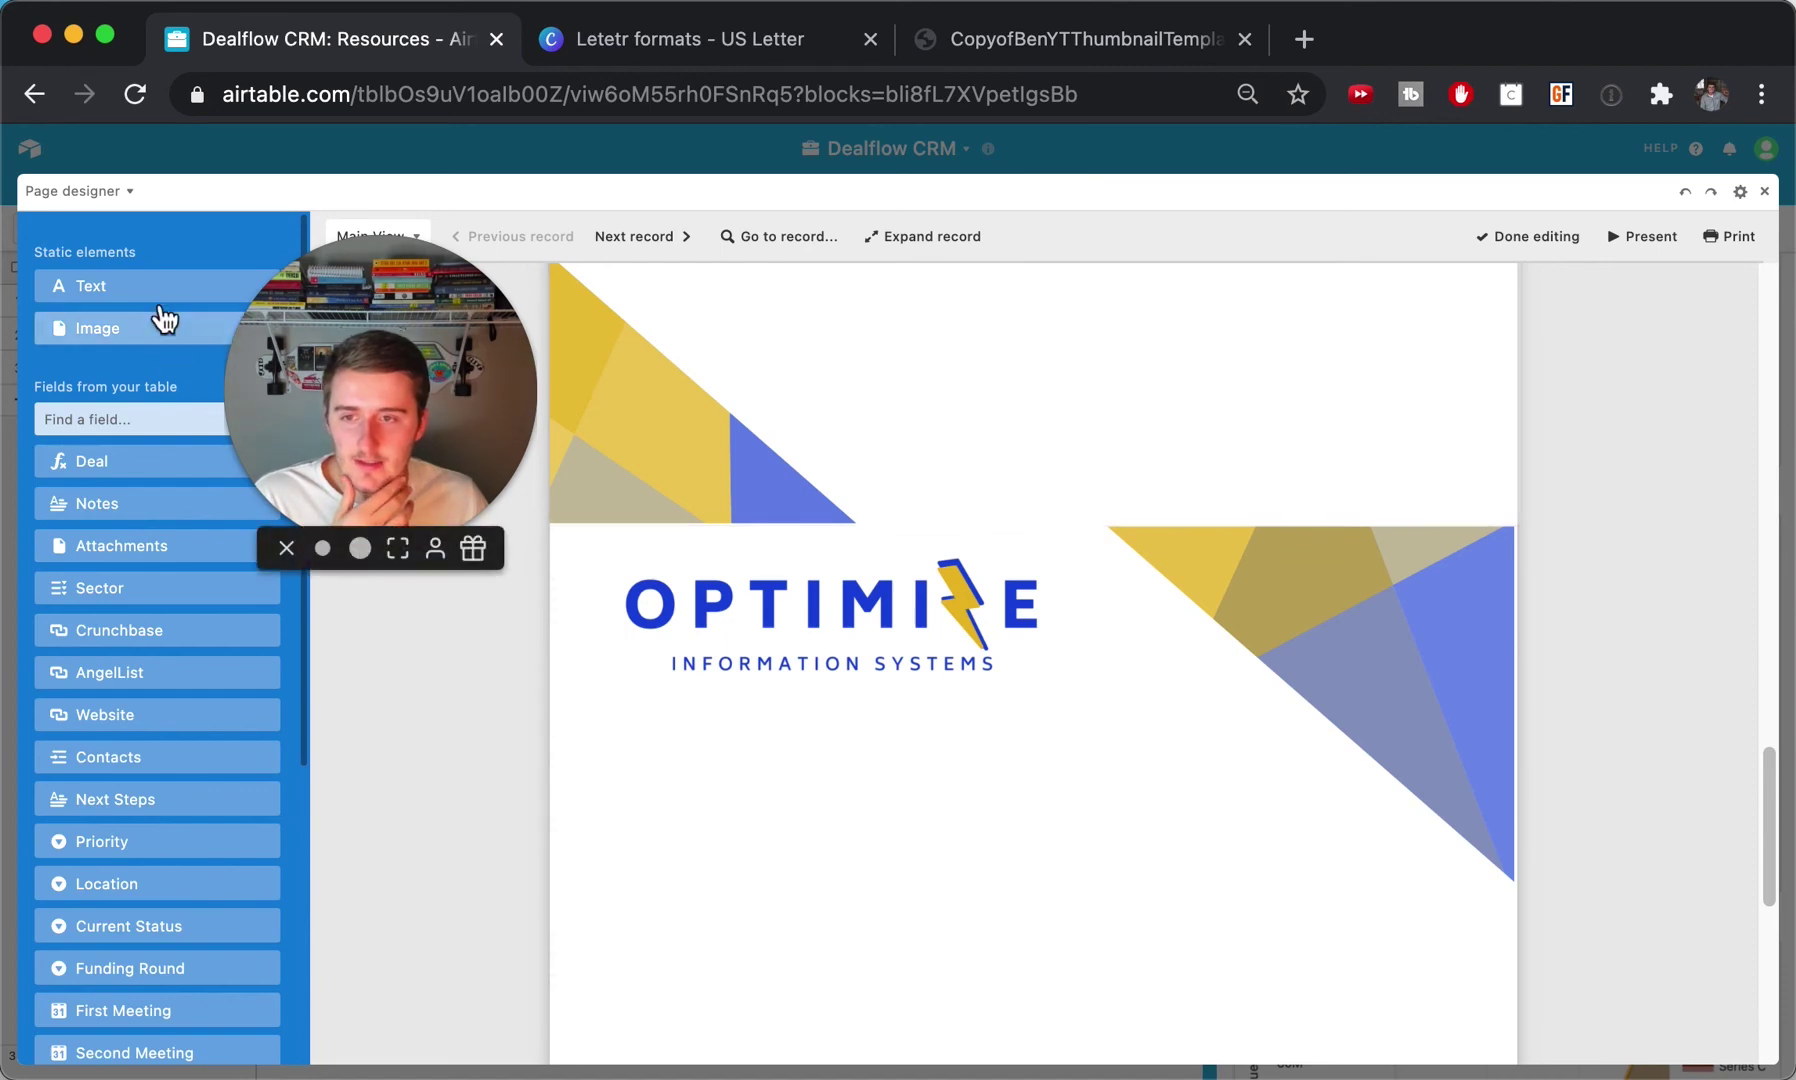
{"action": "scroll", "coordinate": [245, 771], "scroll_direction": "down", "scroll_amount": 1}
{"action": "left_click_drag", "start_coordinate": [220, 806], "coordinate": [828, 790]}
{"action": "scroll", "coordinate": [405, 745], "scroll_direction": "down", "scroll_amount": 1}
{"action": "left_click_drag", "start_coordinate": [872, 600], "coordinate": [802, 673]}
{"action": "left_click", "coordinate": [446, 830]}
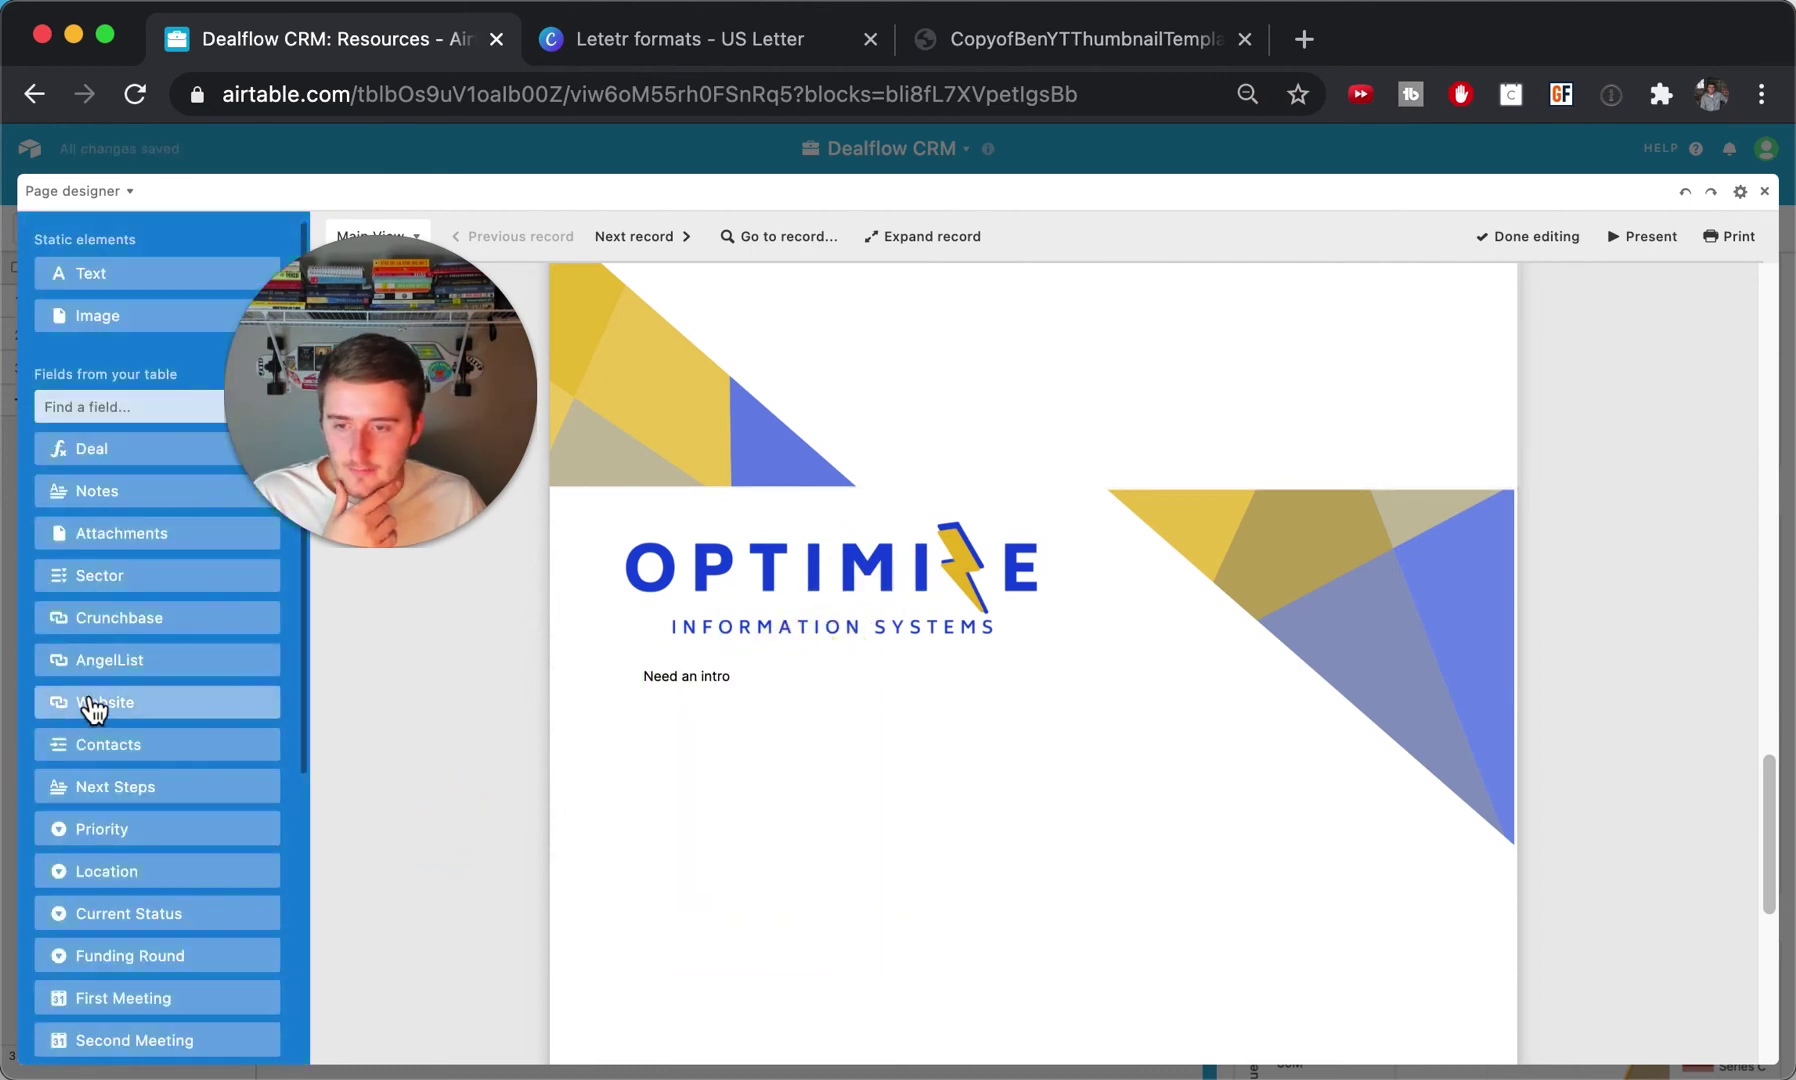
{"action": "left_click_drag", "start_coordinate": [102, 708], "coordinate": [712, 766]}
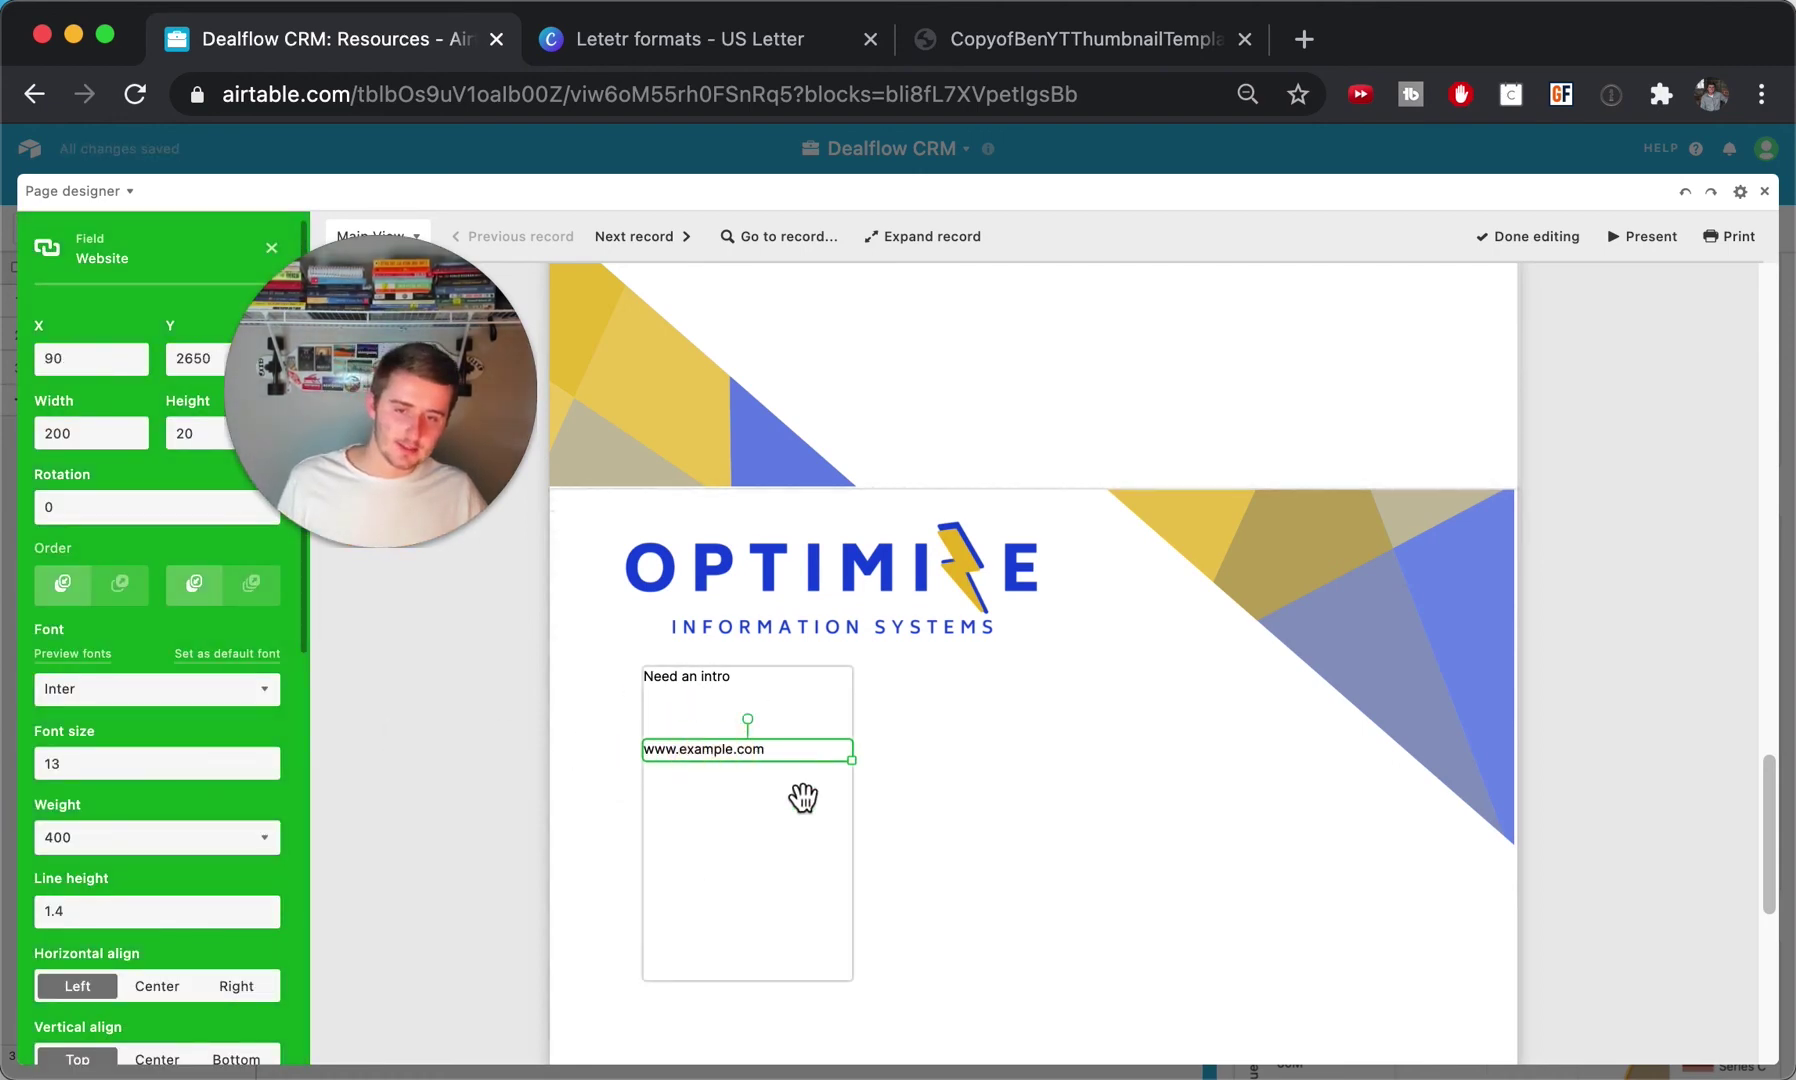
{"action": "left_click", "coordinate": [516, 713]}
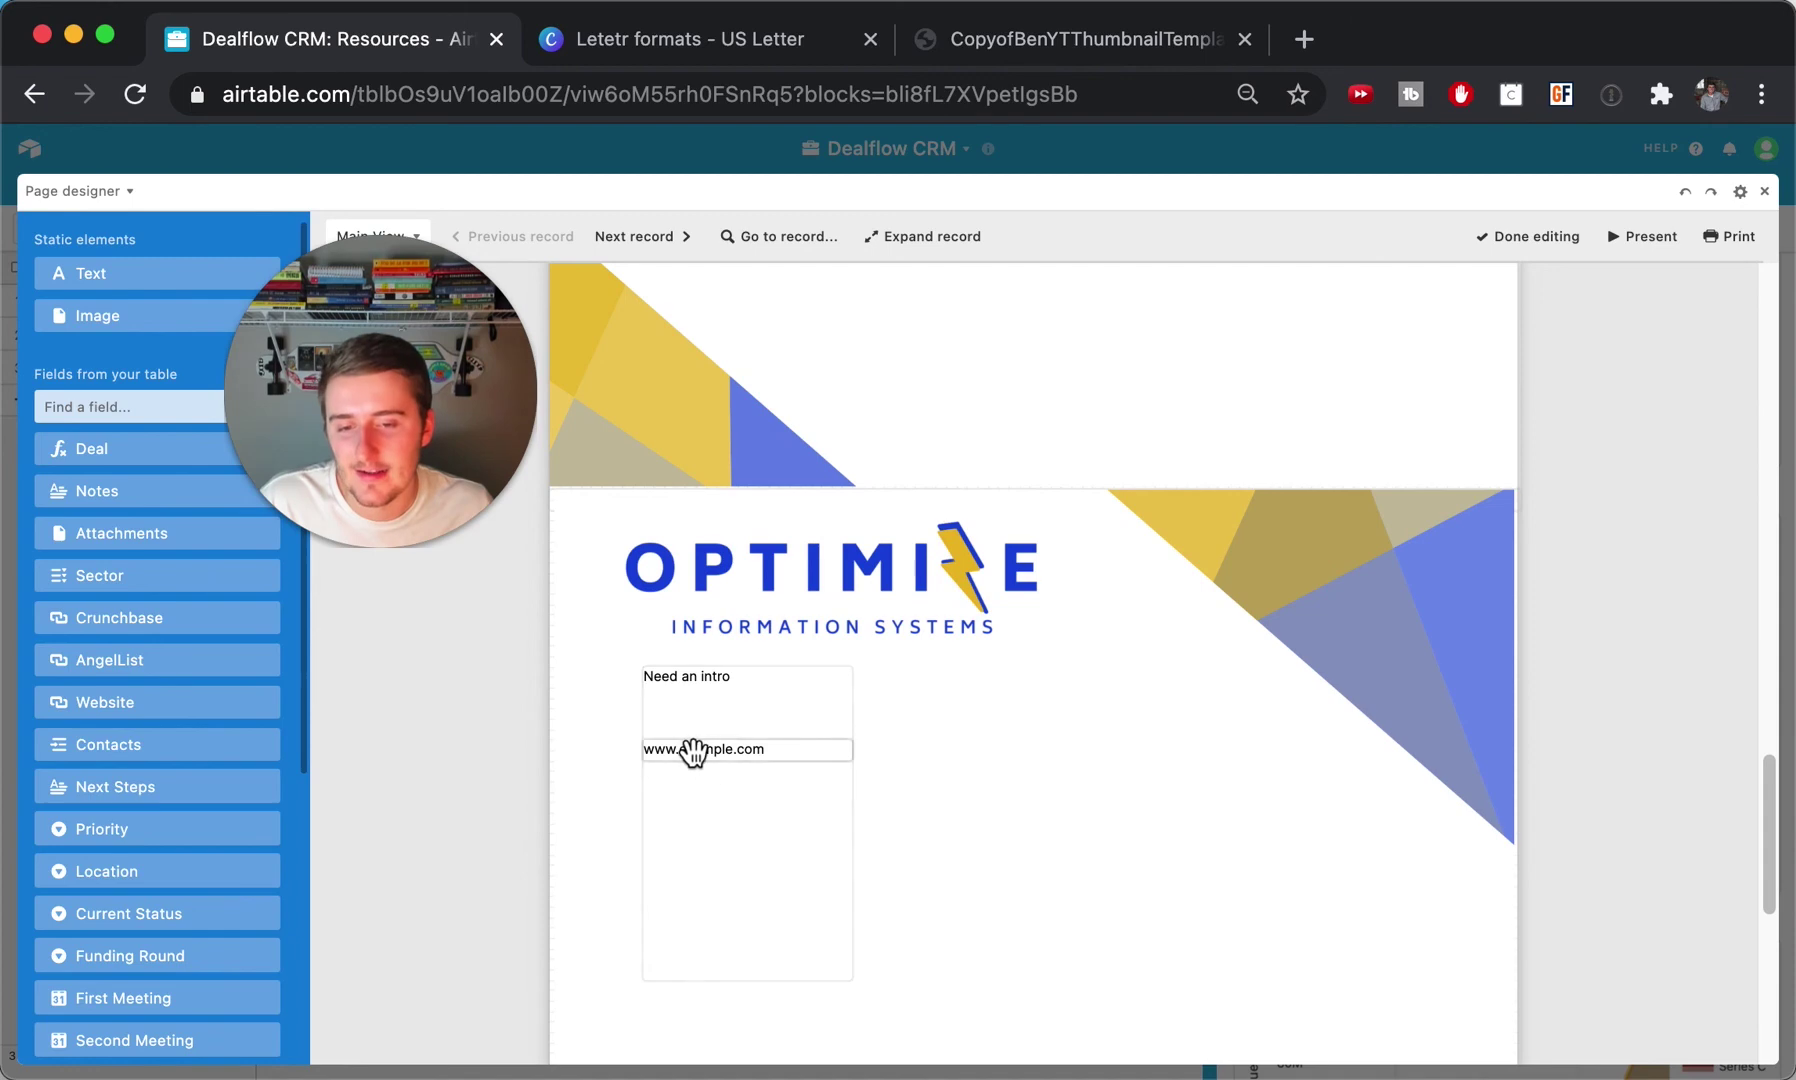
{"action": "left_click", "coordinate": [424, 790]}
{"action": "scroll", "coordinate": [463, 770], "scroll_direction": "up", "scroll_amount": 5}
{"action": "scroll", "coordinate": [464, 765], "scroll_direction": "up", "scroll_amount": 3}
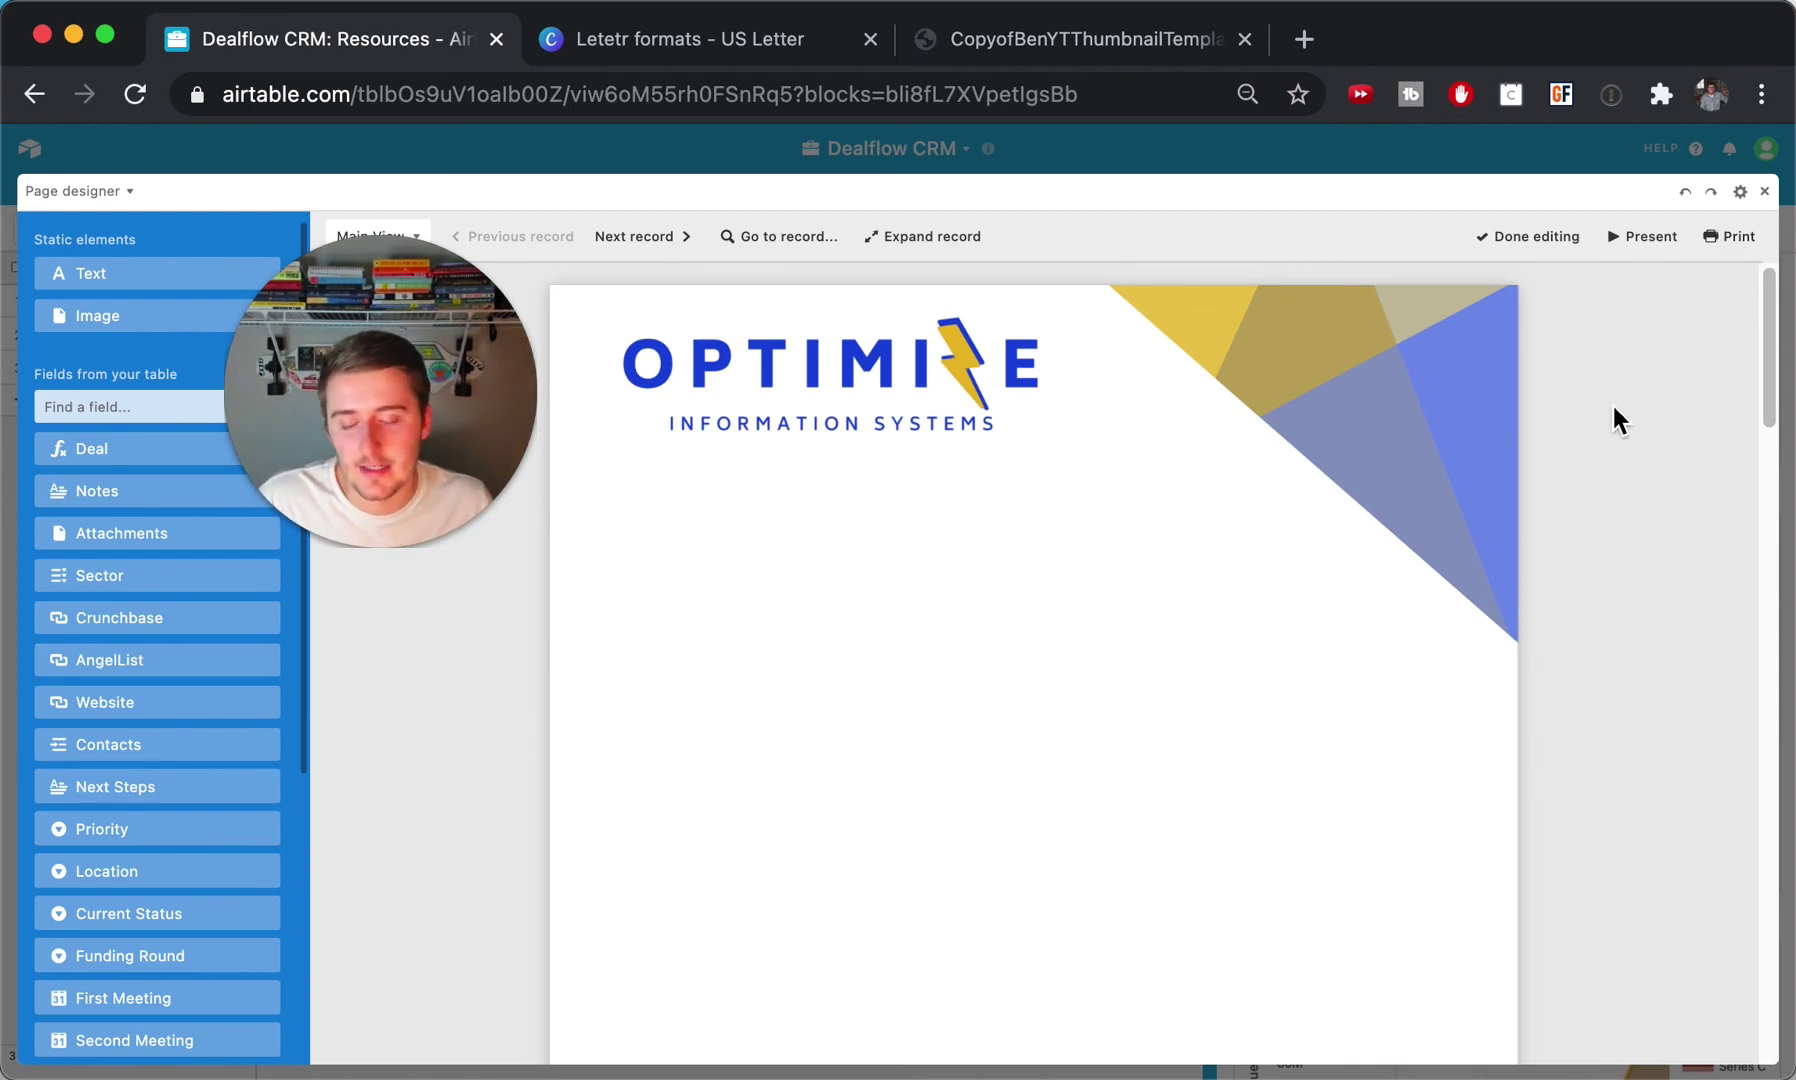
Exit the full-screen page designer and scroll the Dashboard 1 preview through the pages.
{"action": "left_click", "coordinate": [1778, 199]}
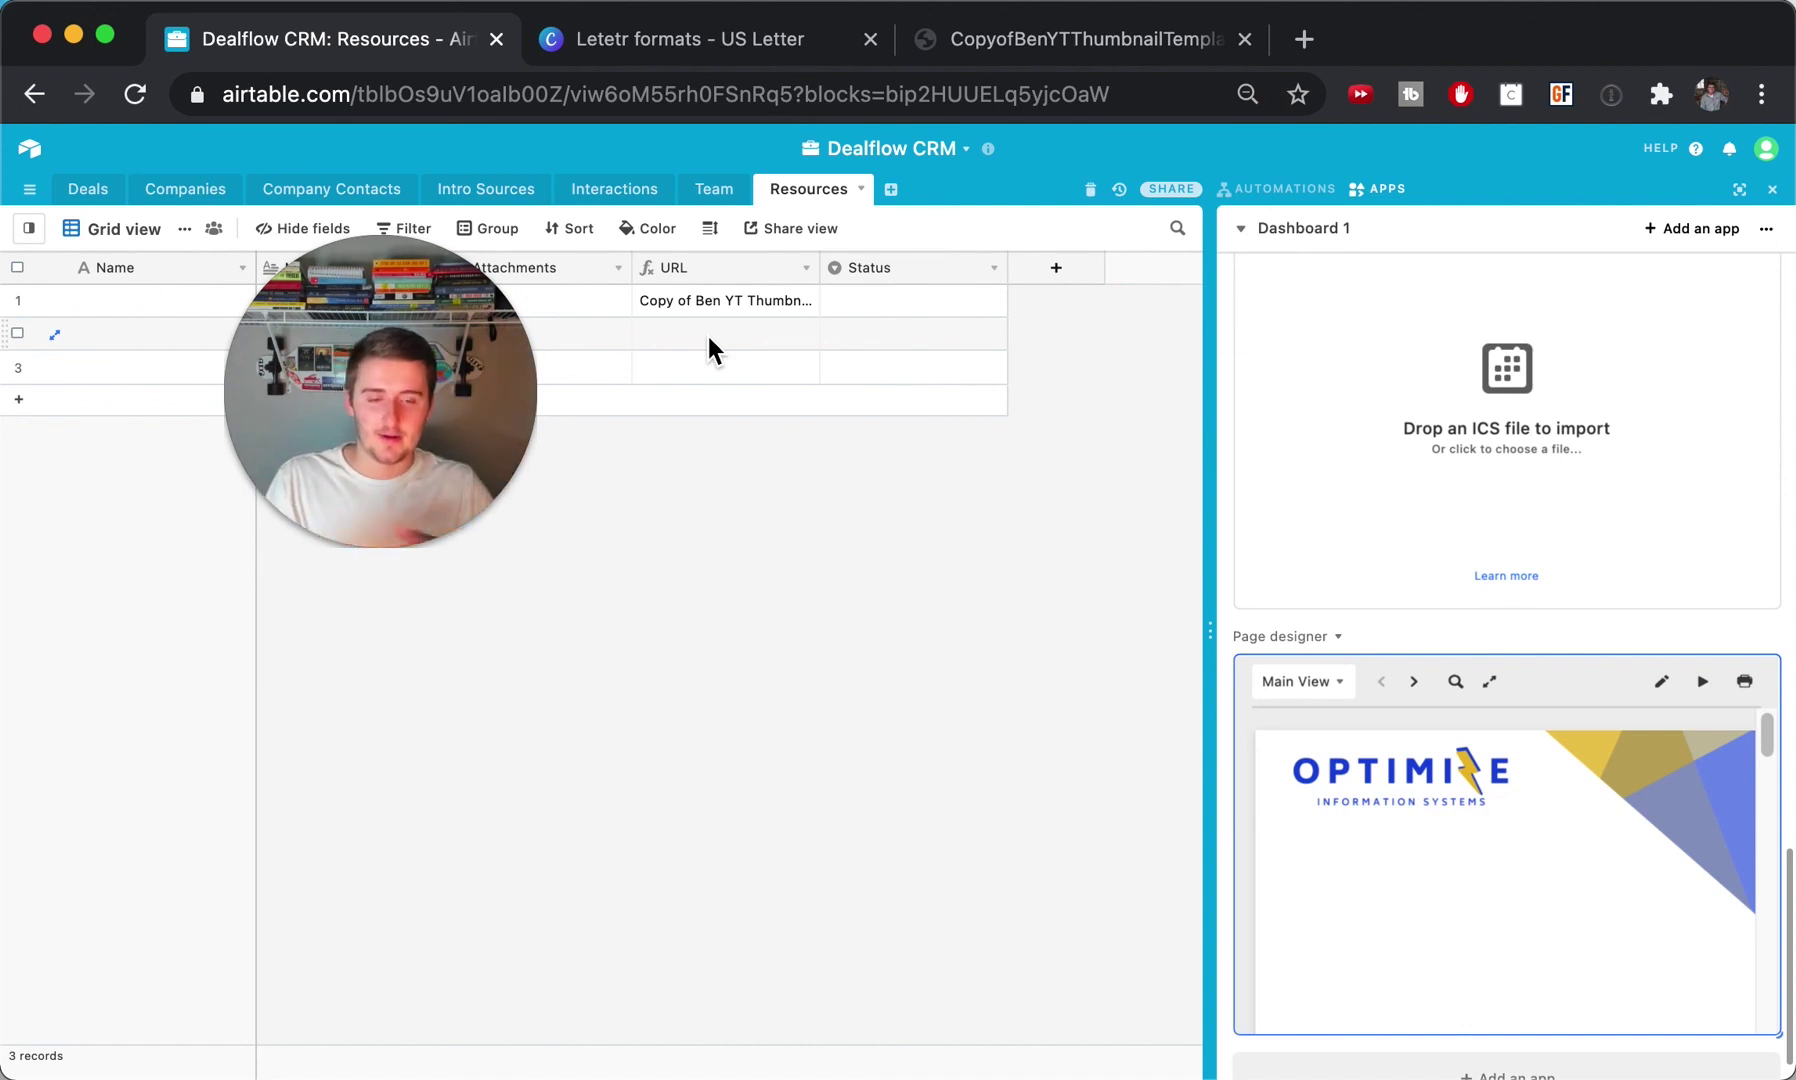
{"action": "left_click_drag", "start_coordinate": [368, 351], "coordinate": [192, 830]}
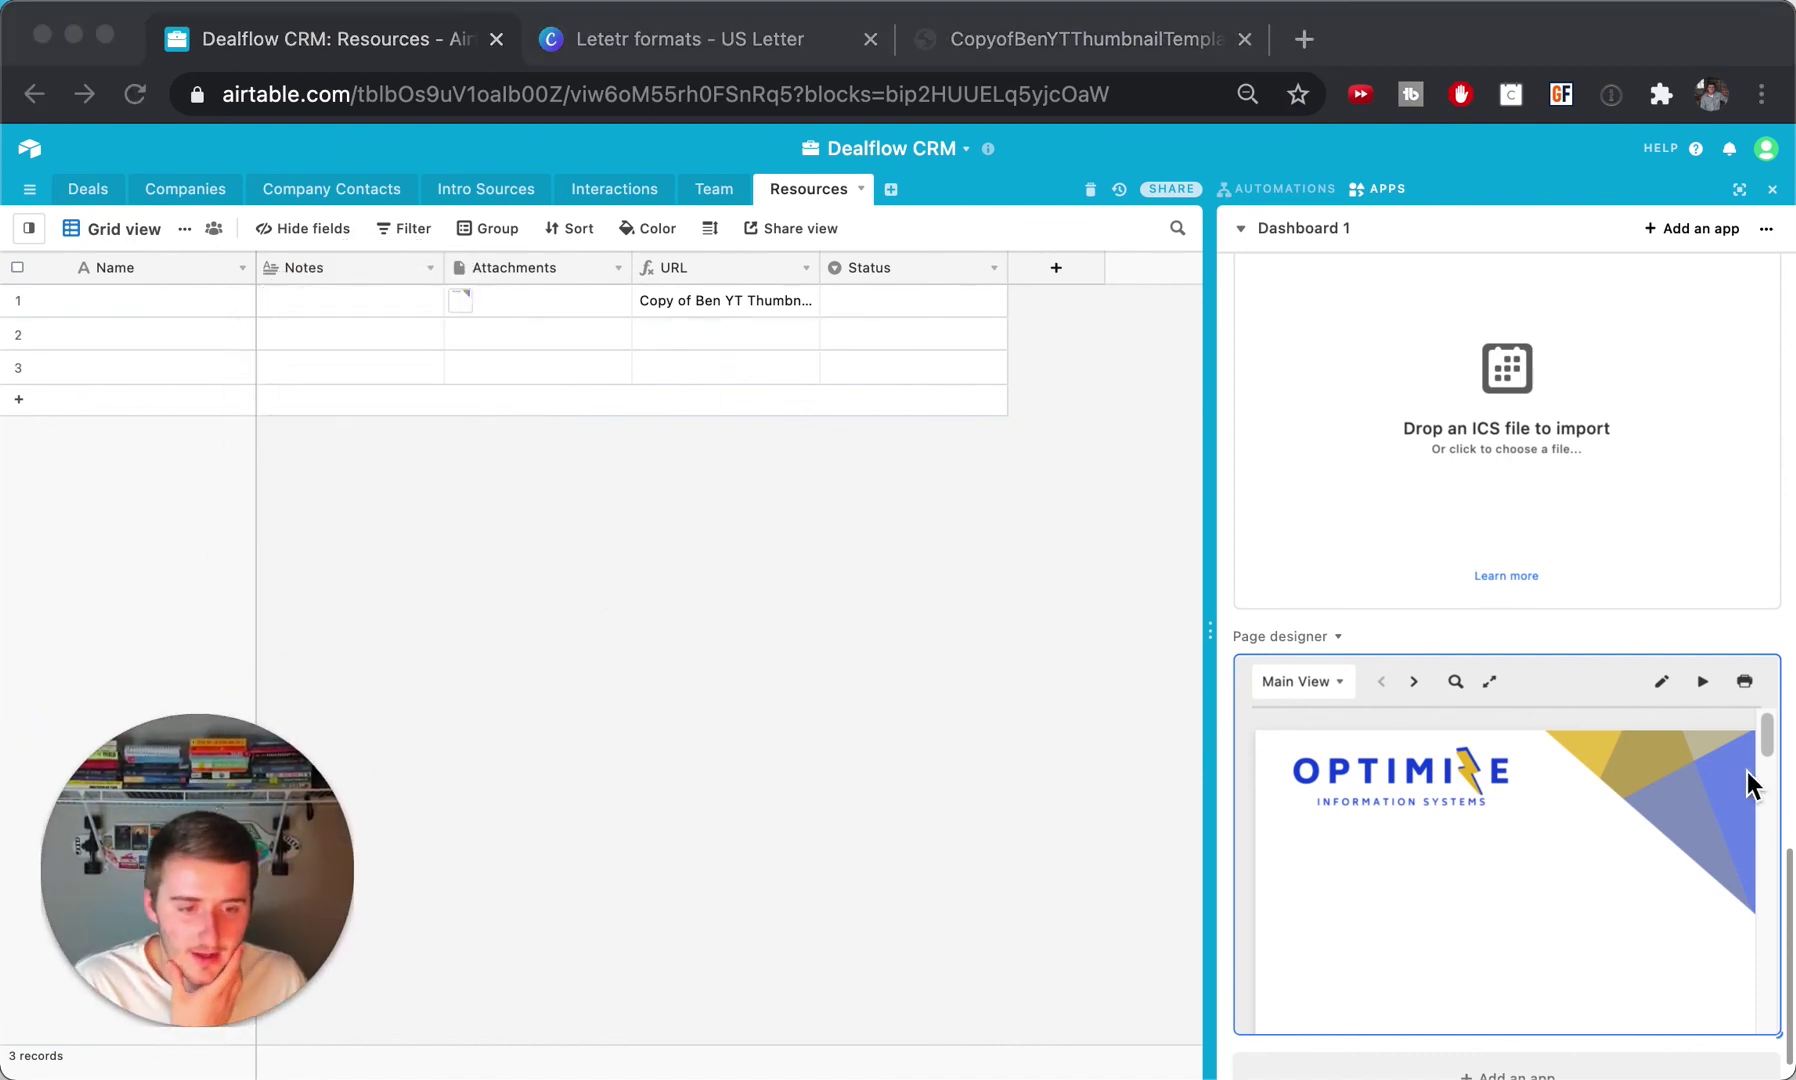
{"action": "scroll", "coordinate": [1573, 833], "scroll_direction": "down", "scroll_amount": 10}
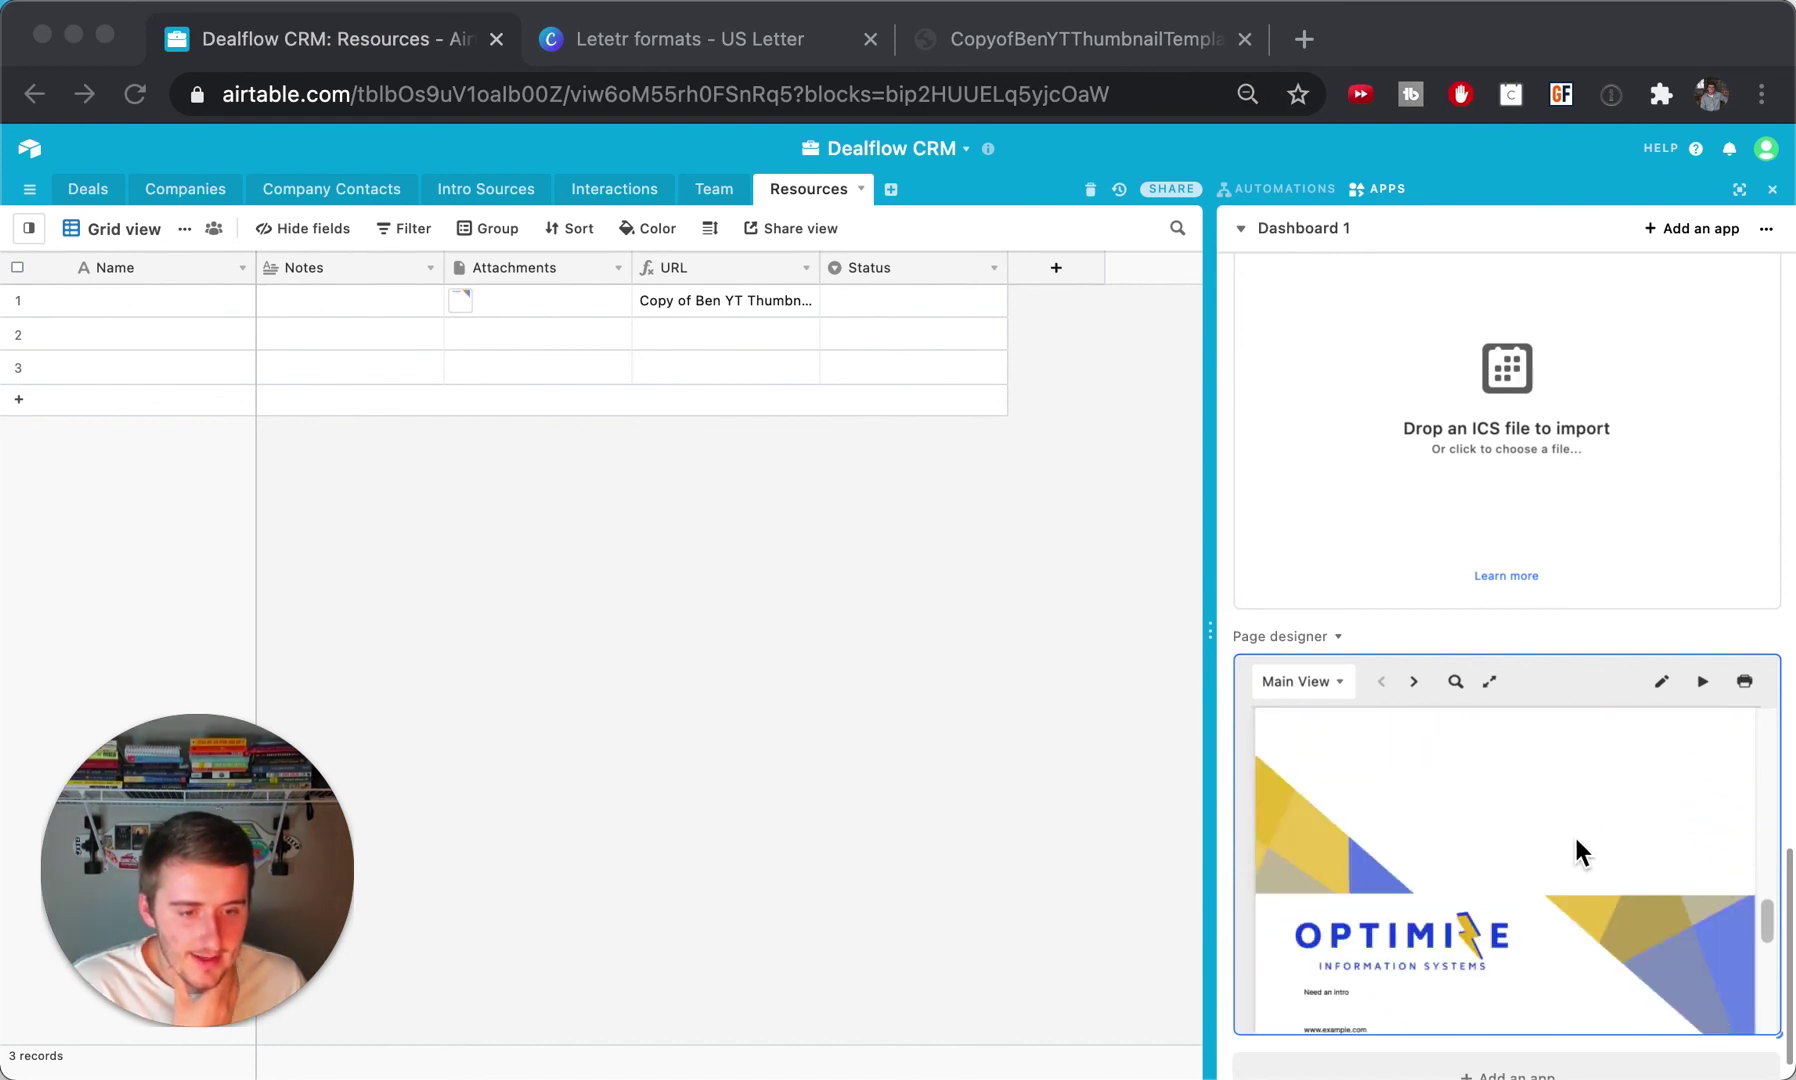
{"action": "scroll", "coordinate": [1573, 853], "scroll_direction": "down", "scroll_amount": 2}
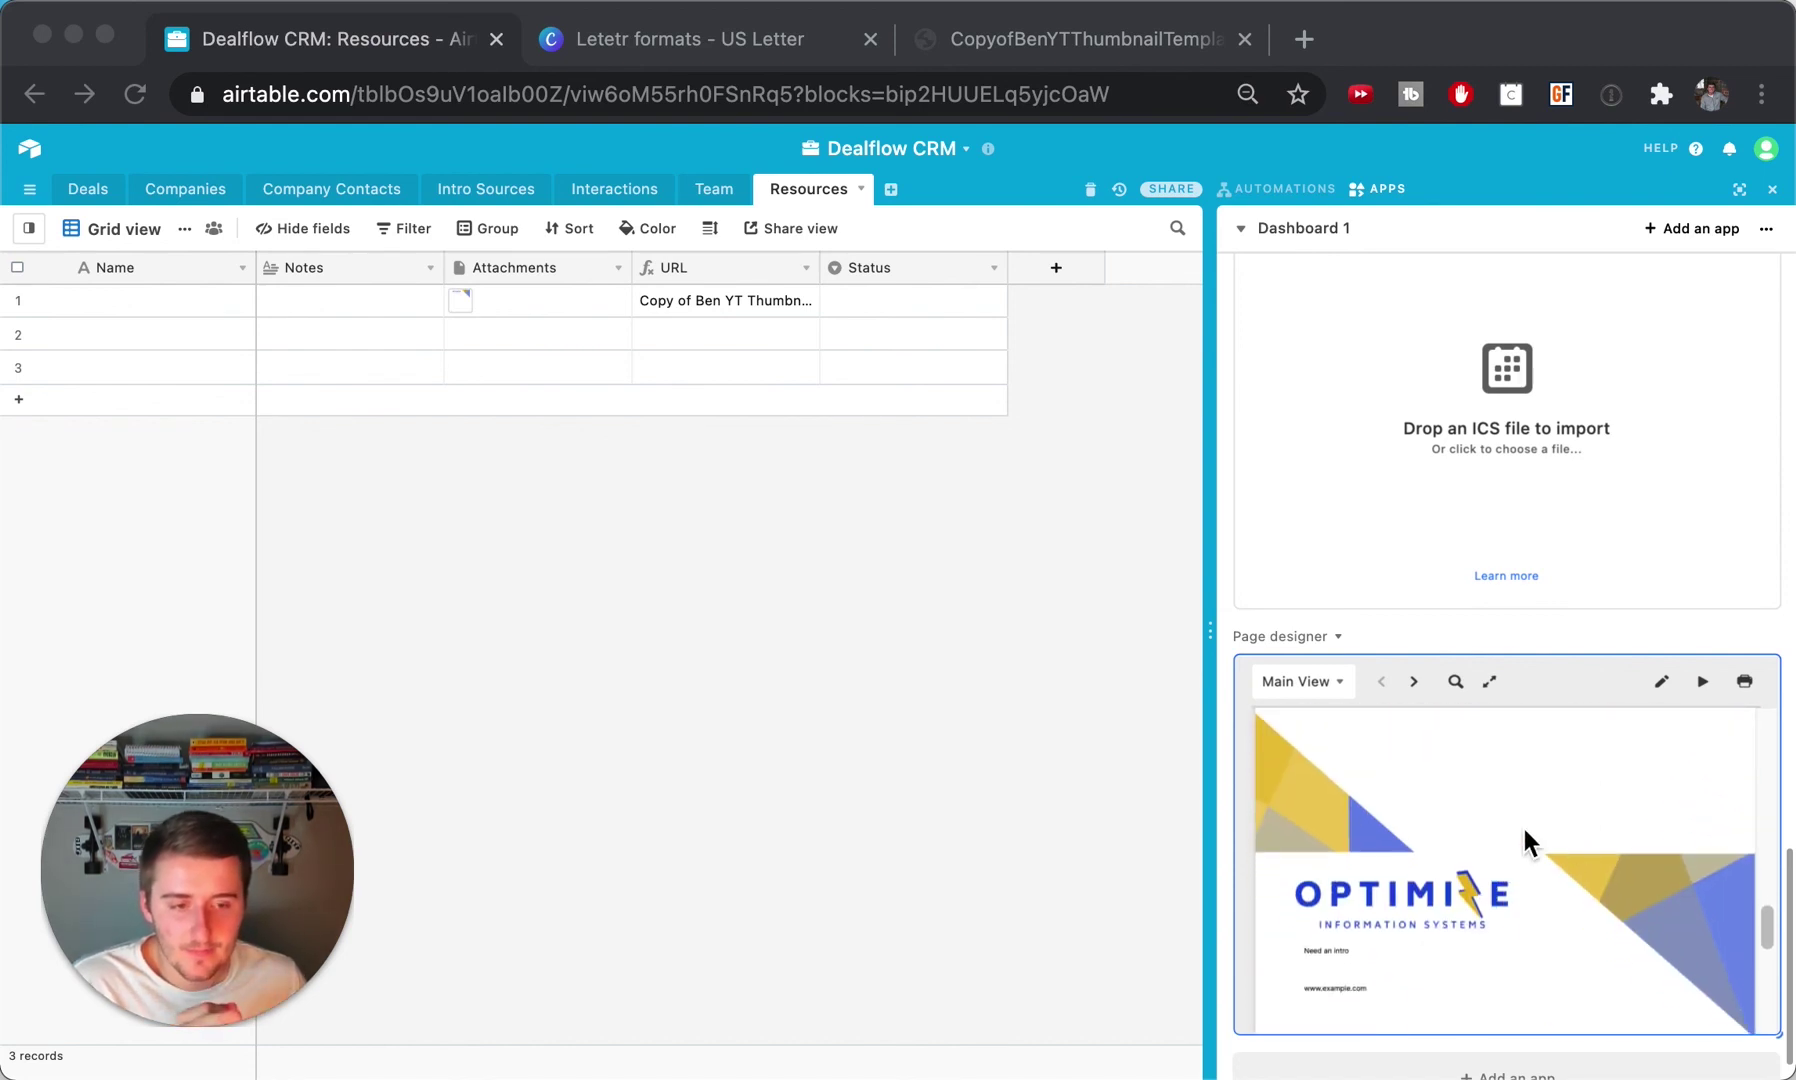